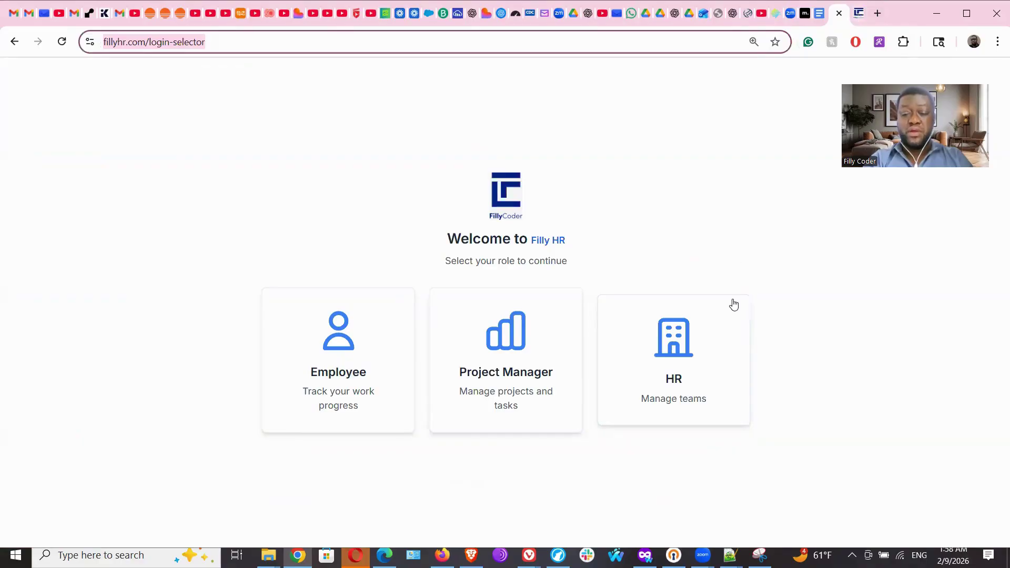
Choose the HR role, then switch to the tab already signed in to the HR admin dashboard.
{"action": "left_click", "coordinate": [672, 385]}
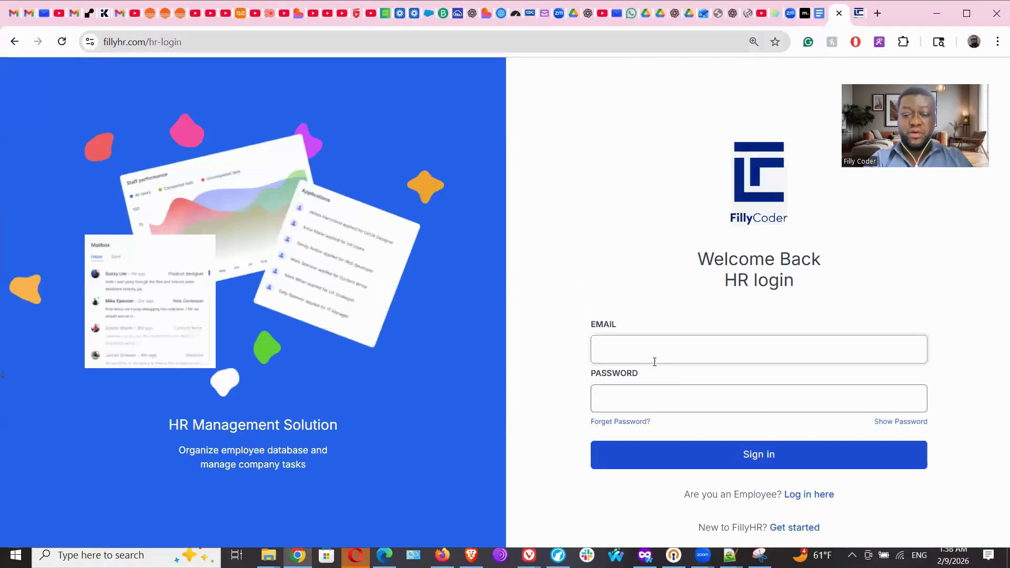
{"action": "left_click", "coordinate": [647, 341]}
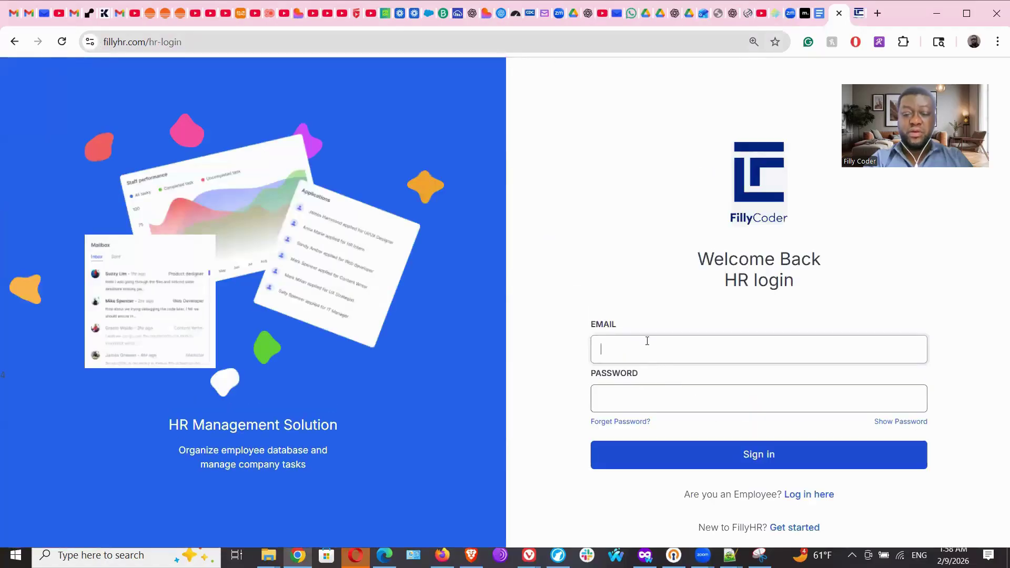
{"action": "left_click", "coordinate": [859, 13]}
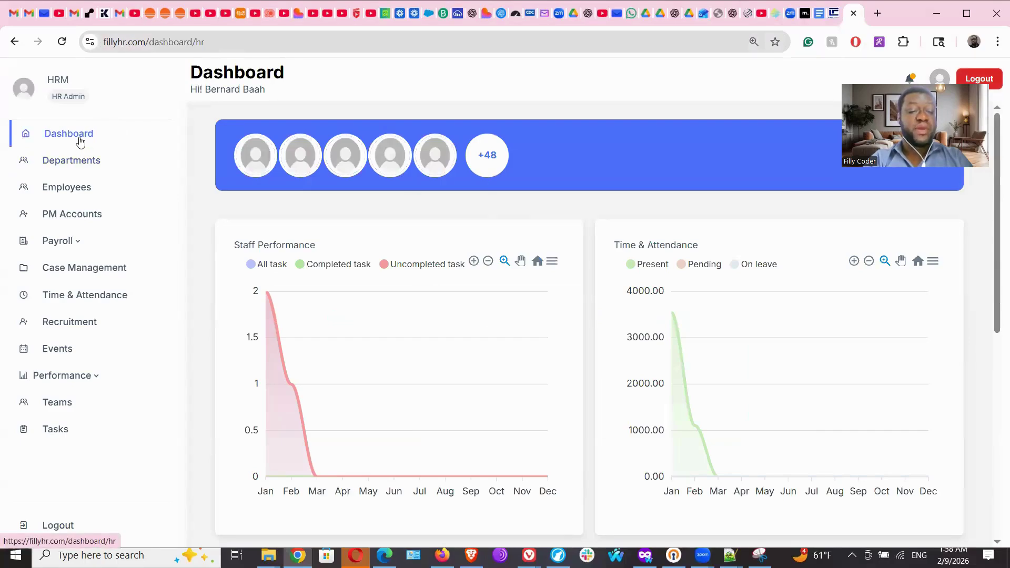
Scroll the dashboard, open the 21-department Departments list and bring up the Add Department dialog.
{"action": "scroll", "coordinate": [362, 267], "scroll_direction": "down", "scroll_amount": 1}
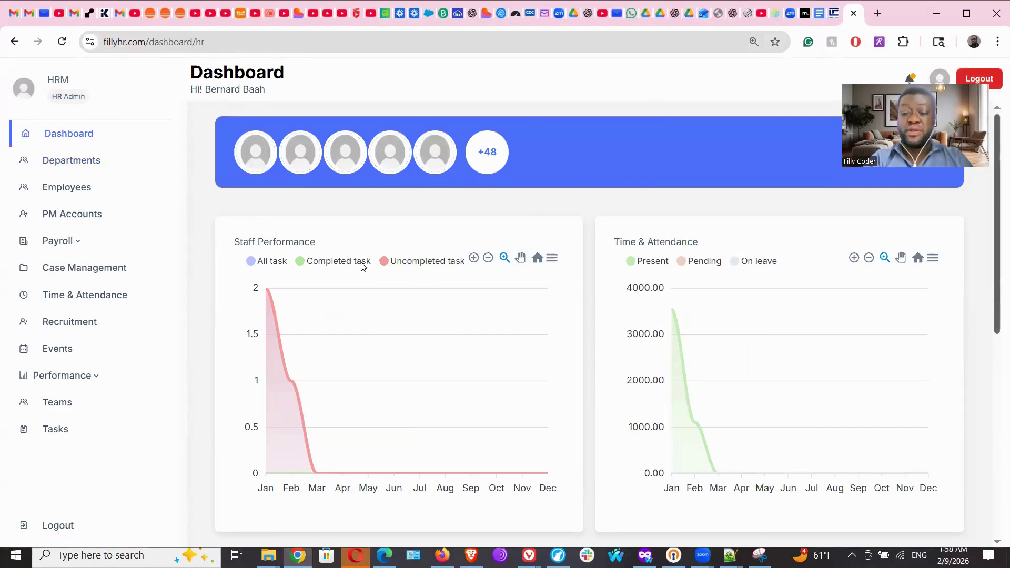
{"action": "scroll", "coordinate": [362, 266], "scroll_direction": "down", "scroll_amount": 8}
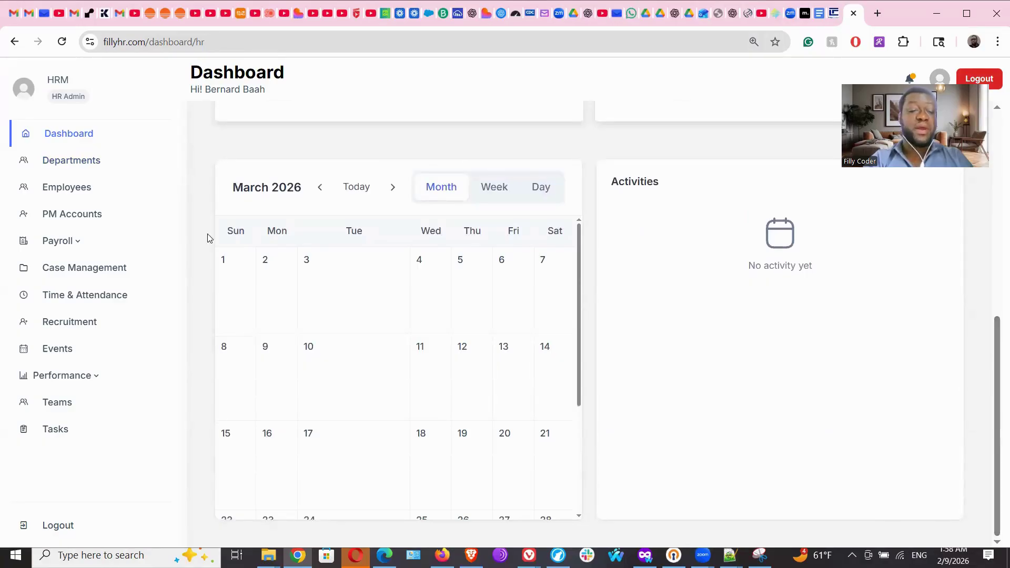
{"action": "left_click", "coordinate": [68, 164]}
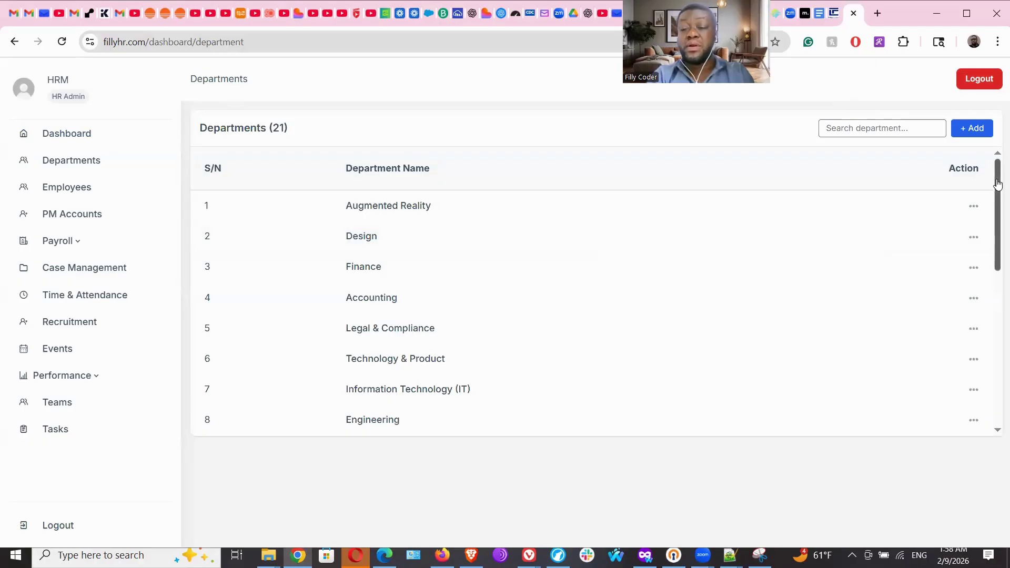
{"action": "left_click", "coordinate": [973, 130]}
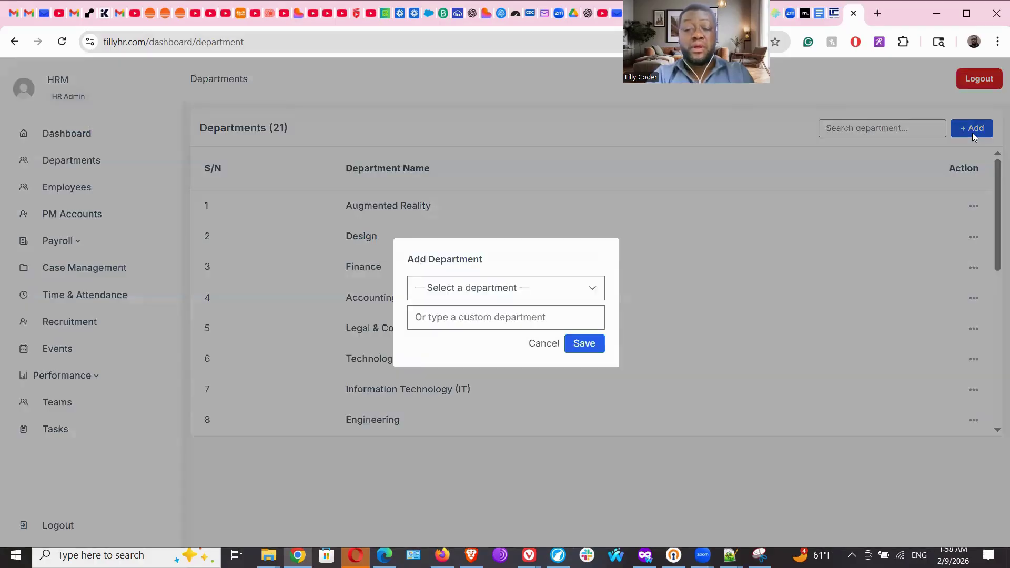
{"action": "left_click", "coordinate": [569, 296]}
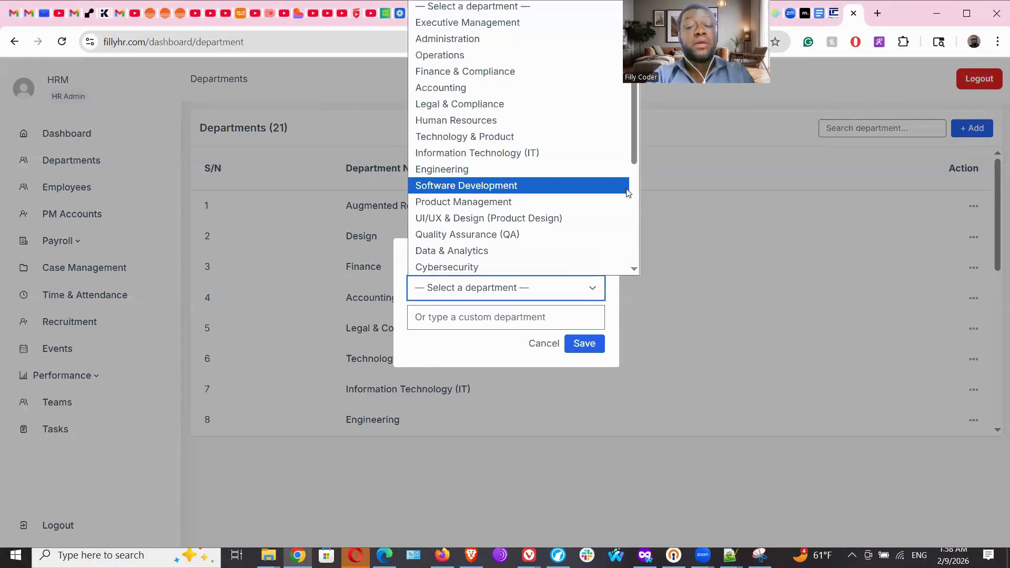
{"action": "left_click_drag", "start_coordinate": [633, 120], "coordinate": [632, 272]}
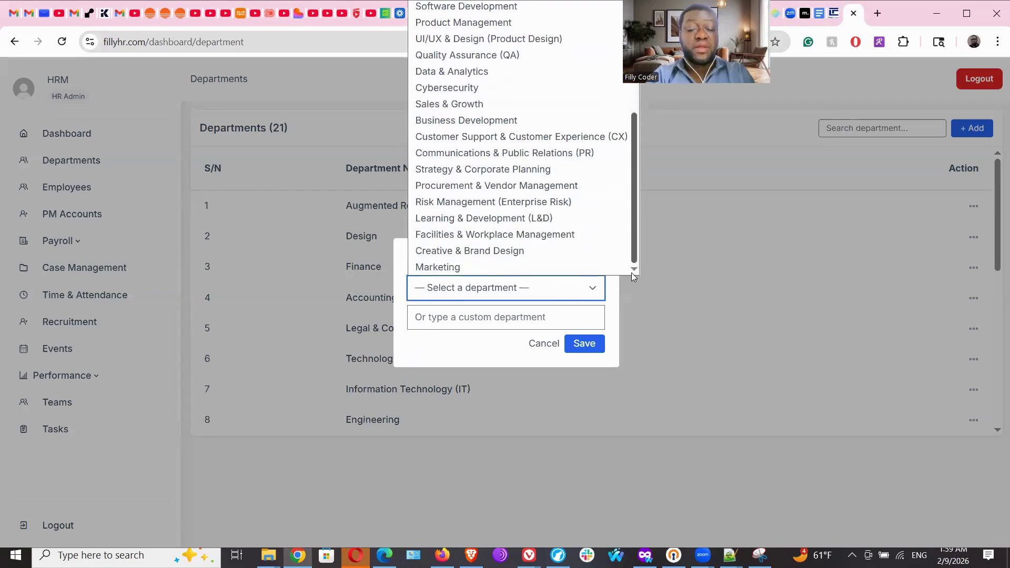
{"action": "scroll", "coordinate": [618, 140], "scroll_direction": "up", "scroll_amount": 4}
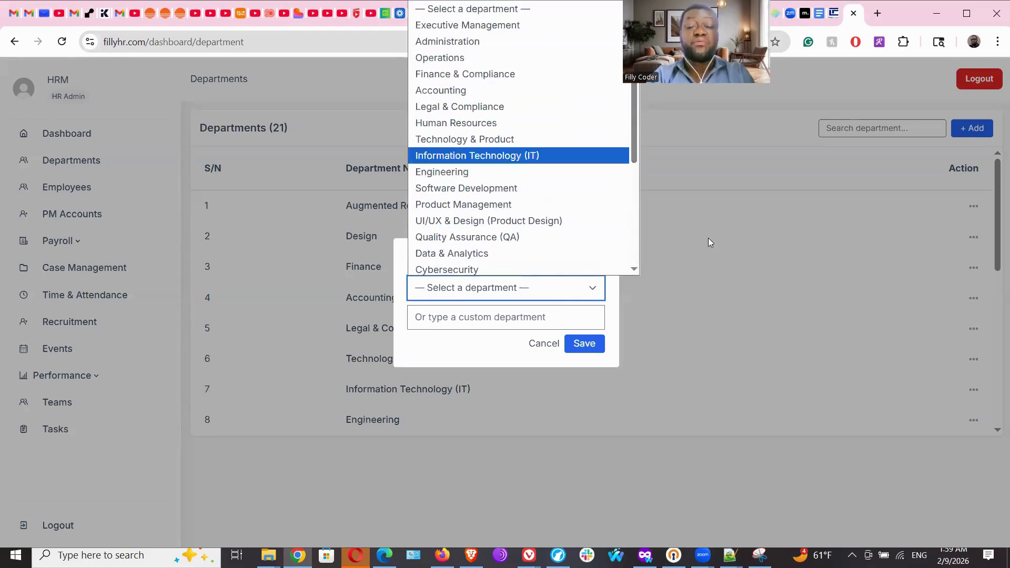
{"action": "left_click", "coordinate": [548, 350]}
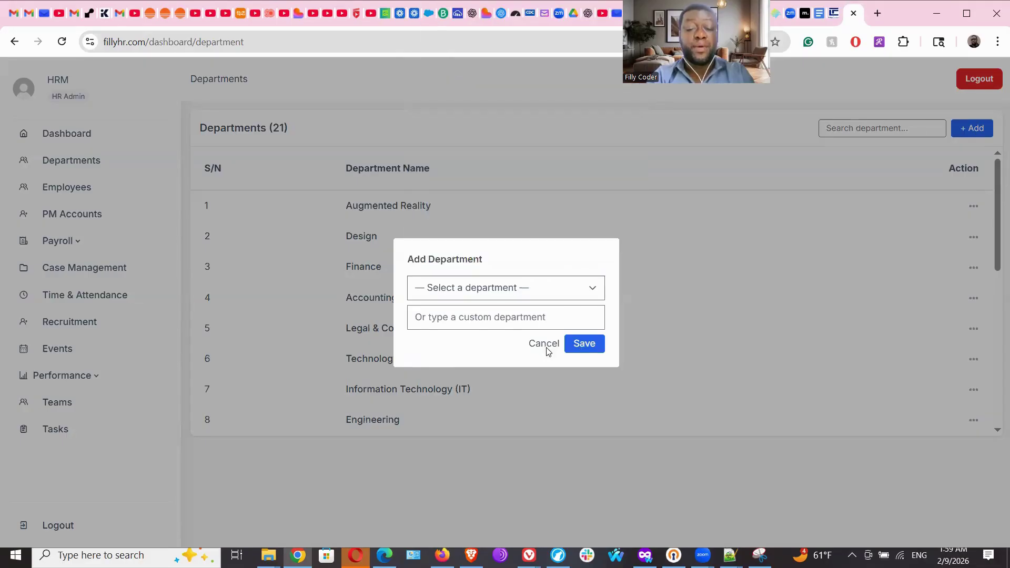
{"action": "left_click", "coordinate": [547, 348]}
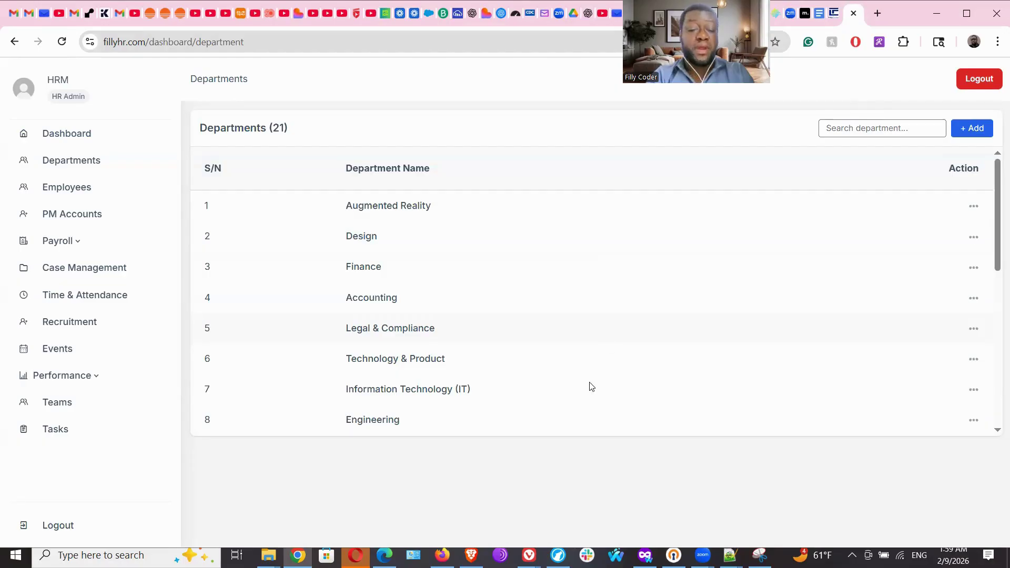
{"action": "left_click_drag", "start_coordinate": [997, 267], "coordinate": [995, 418]}
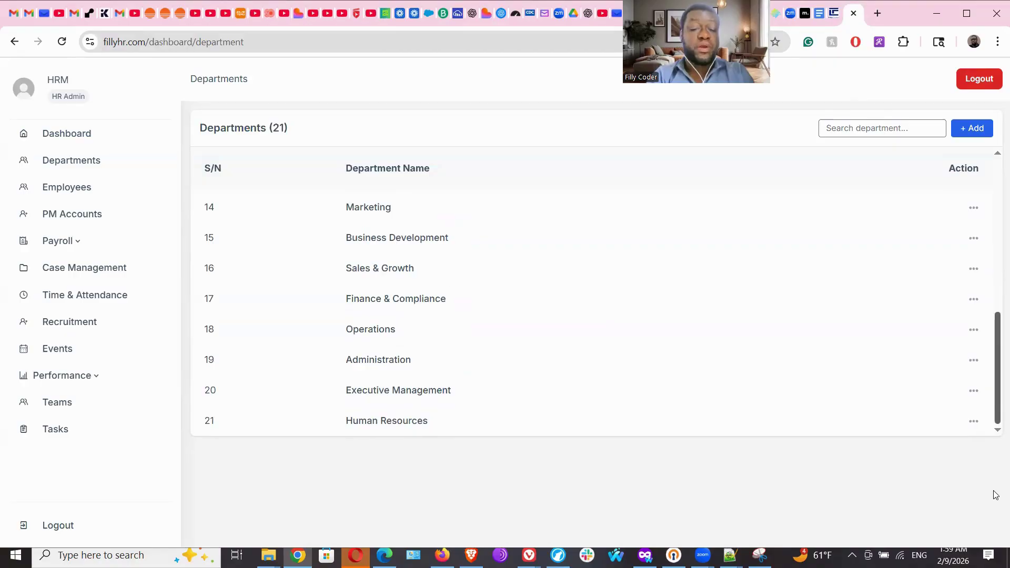
{"action": "scroll", "coordinate": [989, 316], "scroll_direction": "up", "scroll_amount": 8}
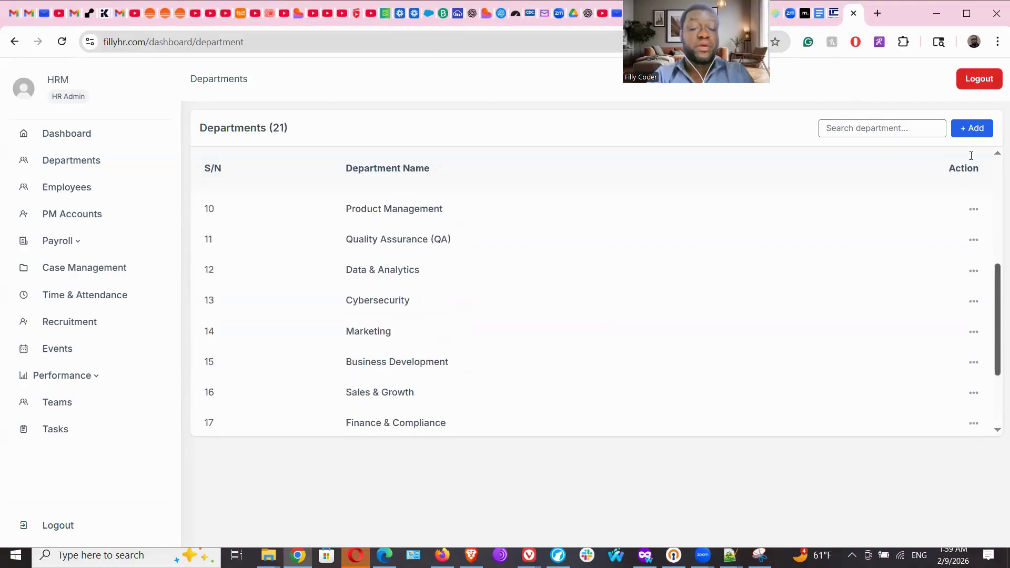
{"action": "left_click", "coordinate": [982, 129]}
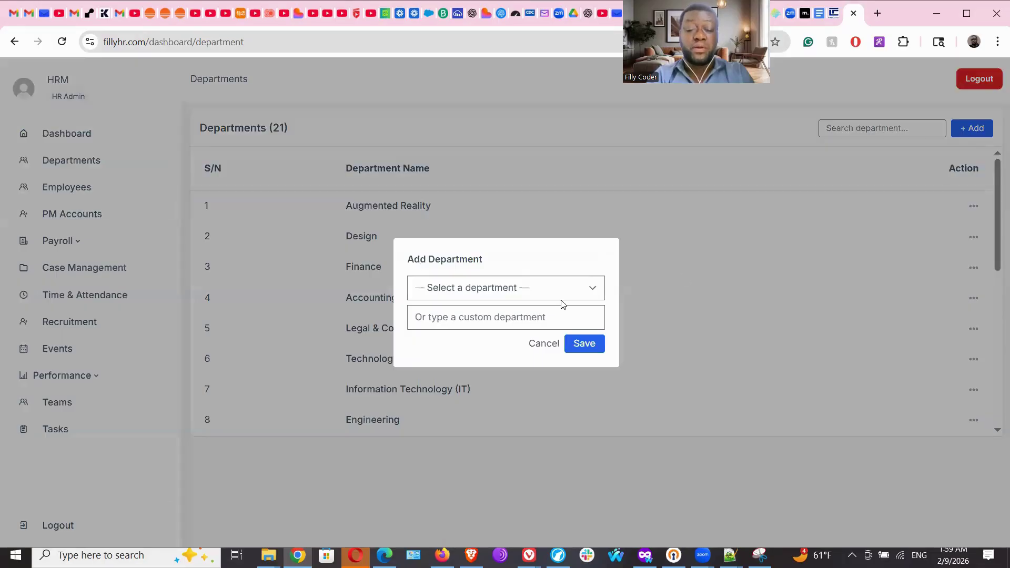
{"action": "left_click", "coordinate": [515, 318]}
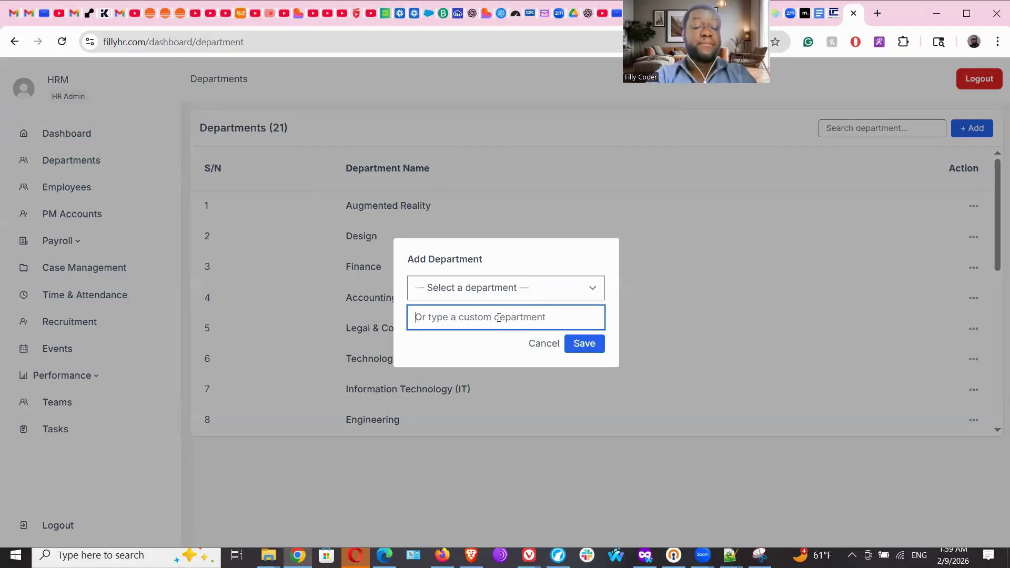
{"action": "type", "text": "D"}
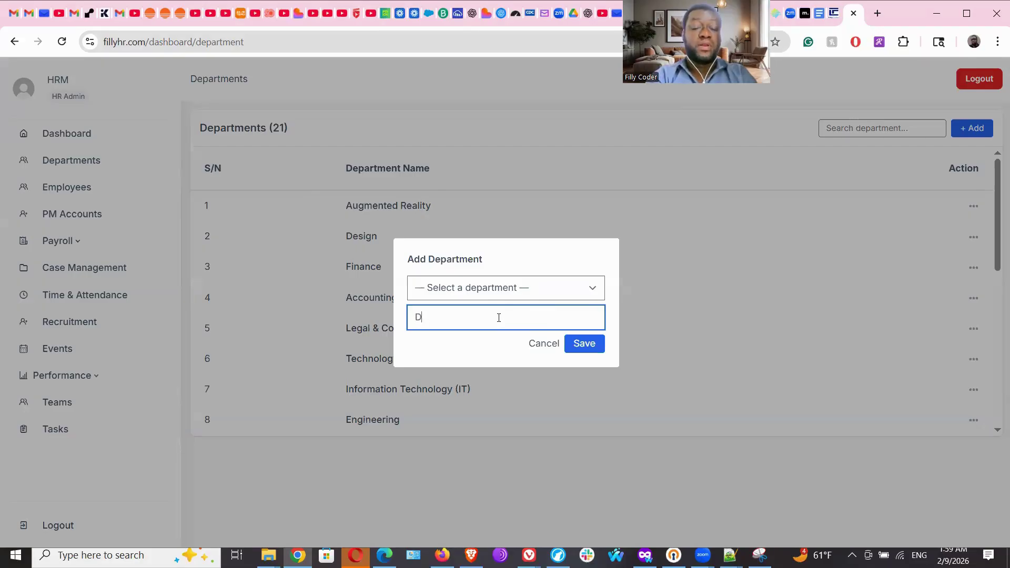
{"action": "type", "text": "igital"}
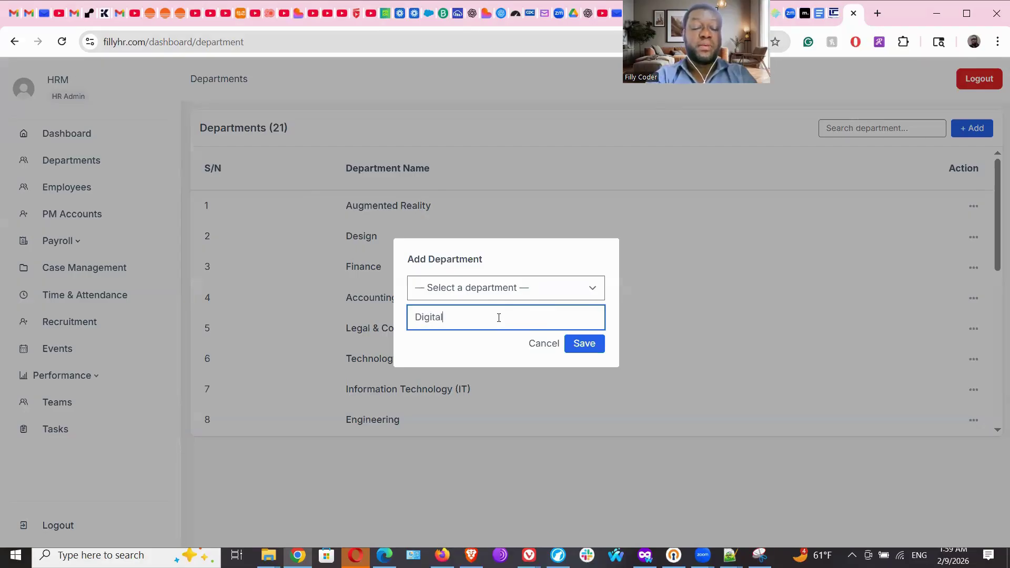
{"action": "type", "text": " M"}
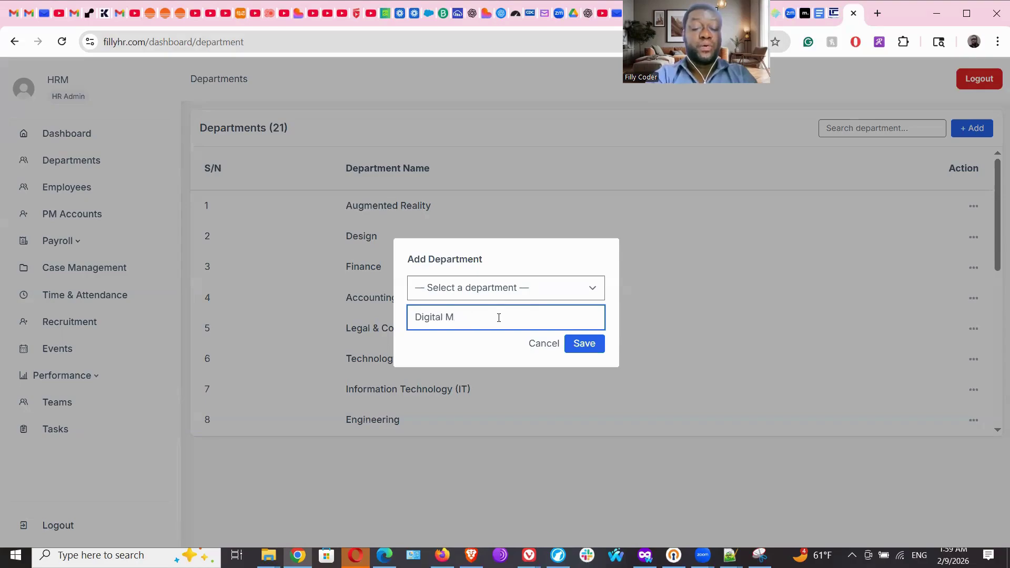
{"action": "type", "text": "Arketing"}
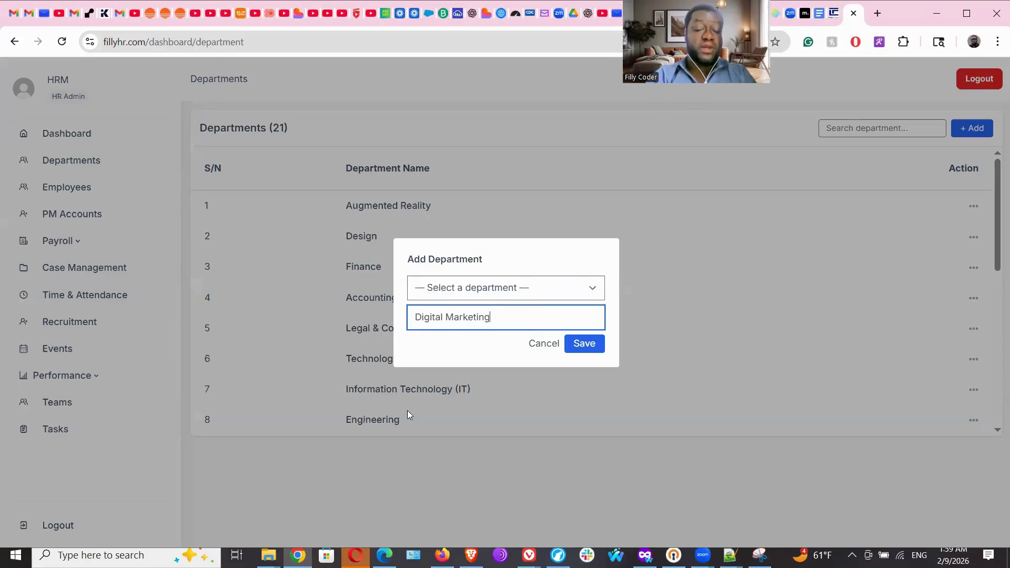
{"action": "left_click", "coordinate": [540, 346]}
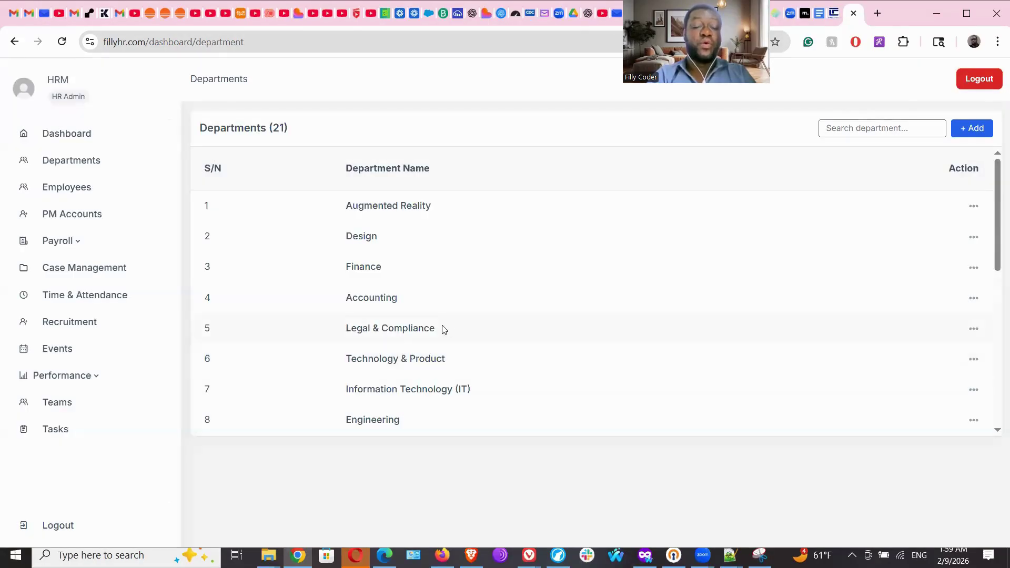
Go to Employees and open today's attendance records with pending clock-out statuses.
{"action": "left_click_drag", "start_coordinate": [359, 206], "coordinate": [428, 203]}
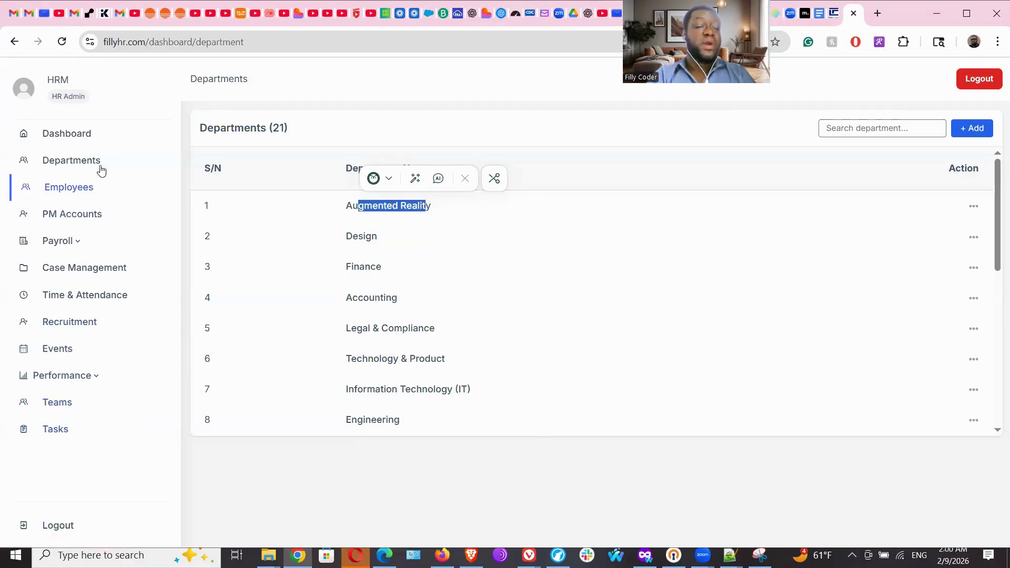
{"action": "left_click", "coordinate": [64, 195]}
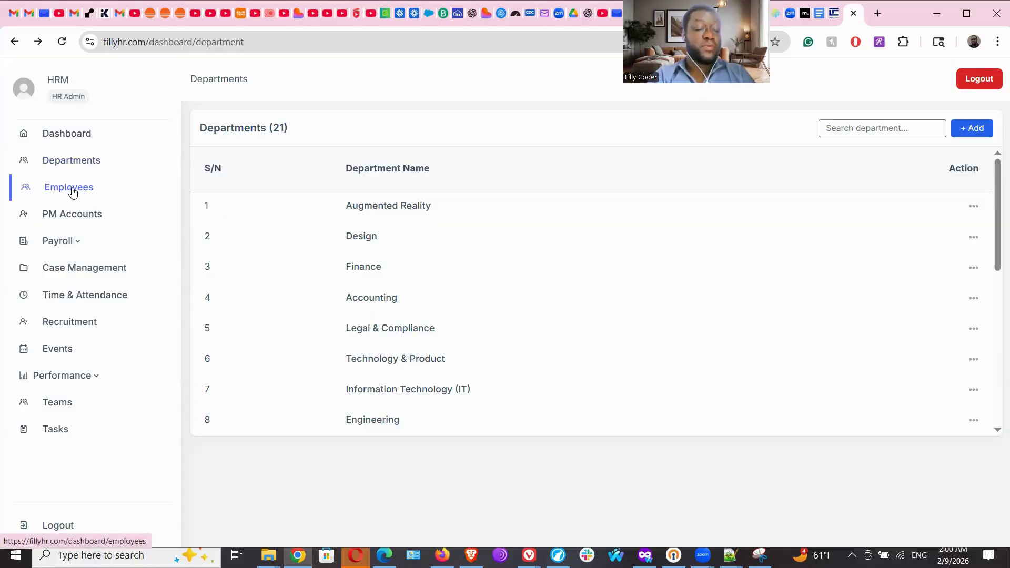
{"action": "left_click", "coordinate": [80, 296]}
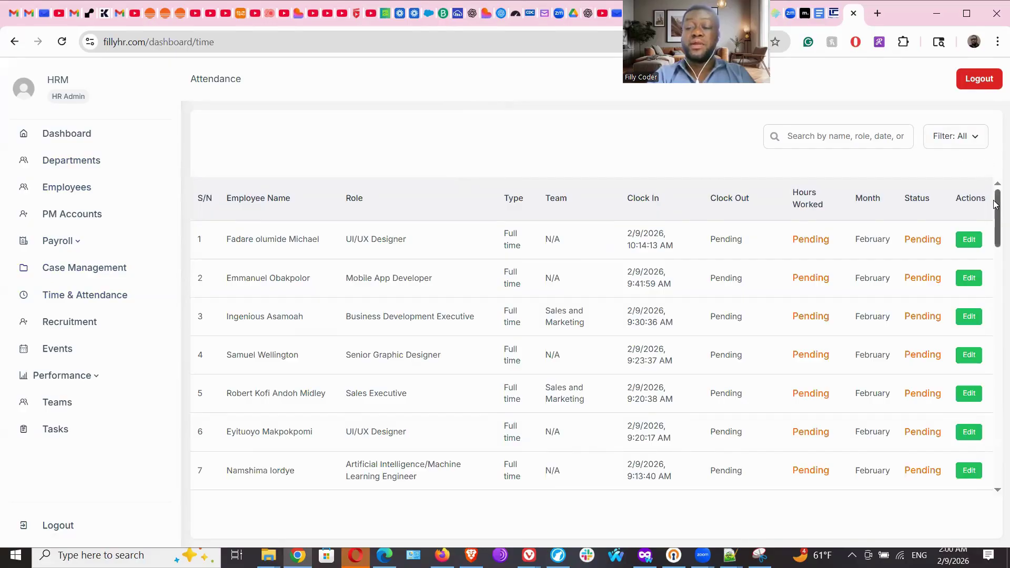
Scroll the attendance table, then open PM Accounts listing the three Product Managers.
{"action": "scroll", "coordinate": [990, 193], "scroll_direction": "down", "scroll_amount": 20}
{"action": "scroll", "coordinate": [997, 385], "scroll_direction": "up", "scroll_amount": 20}
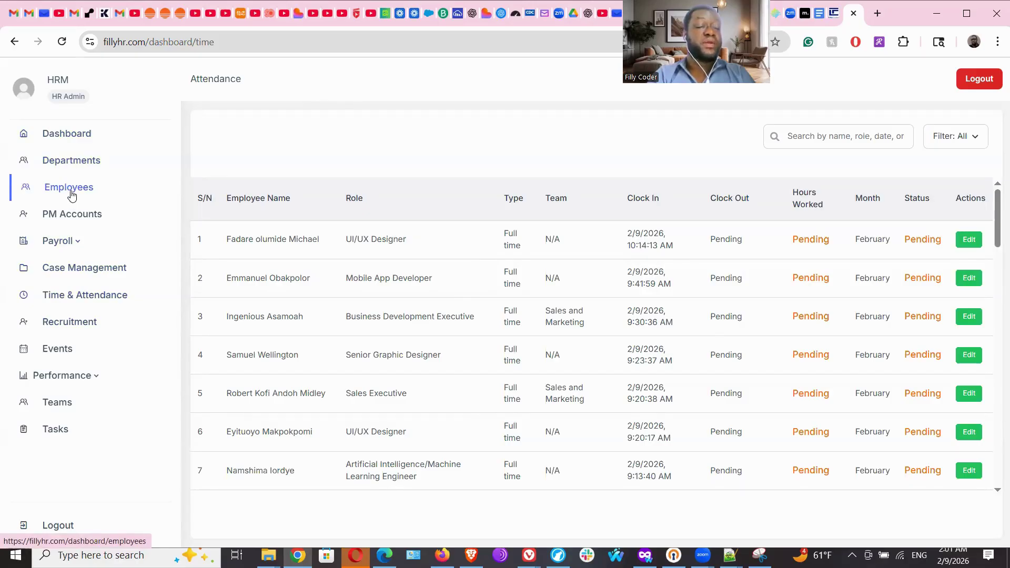
{"action": "left_click", "coordinate": [68, 216]}
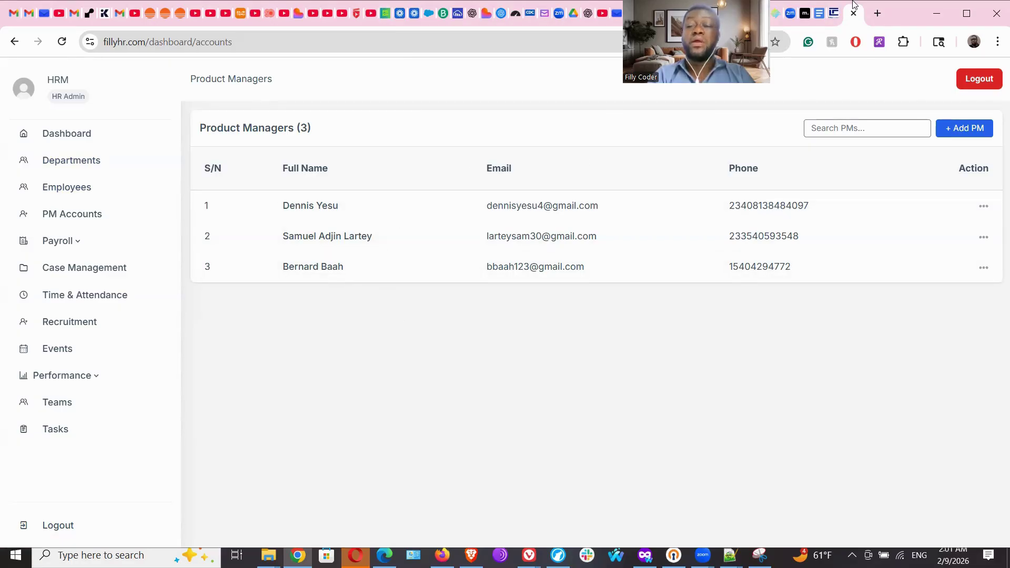
Return to role selection and sign in as Project Manager with the saved email and password.
{"action": "left_click", "coordinate": [835, 7]}
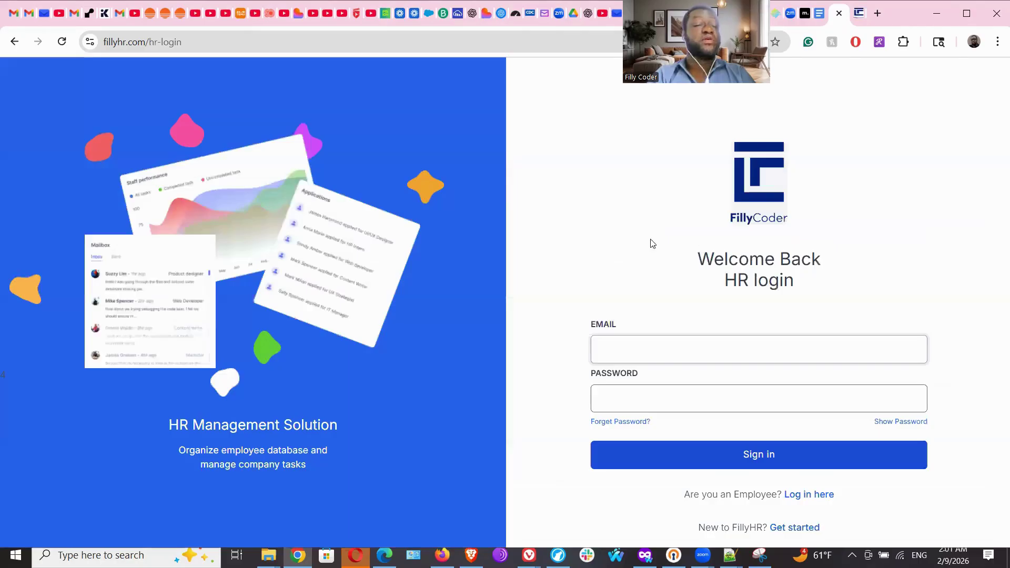
{"action": "left_click", "coordinate": [14, 42]}
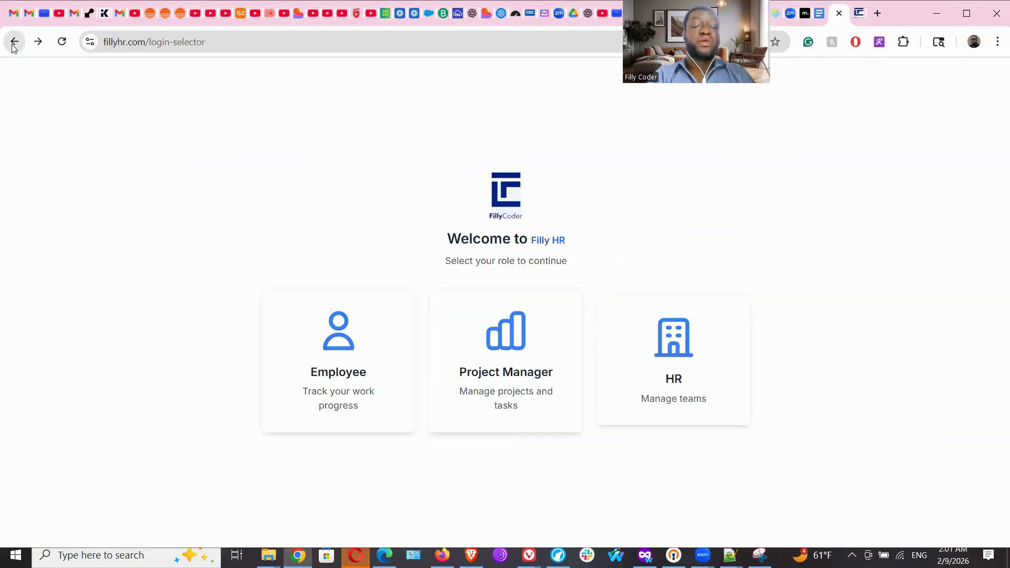
{"action": "left_click", "coordinate": [523, 354]}
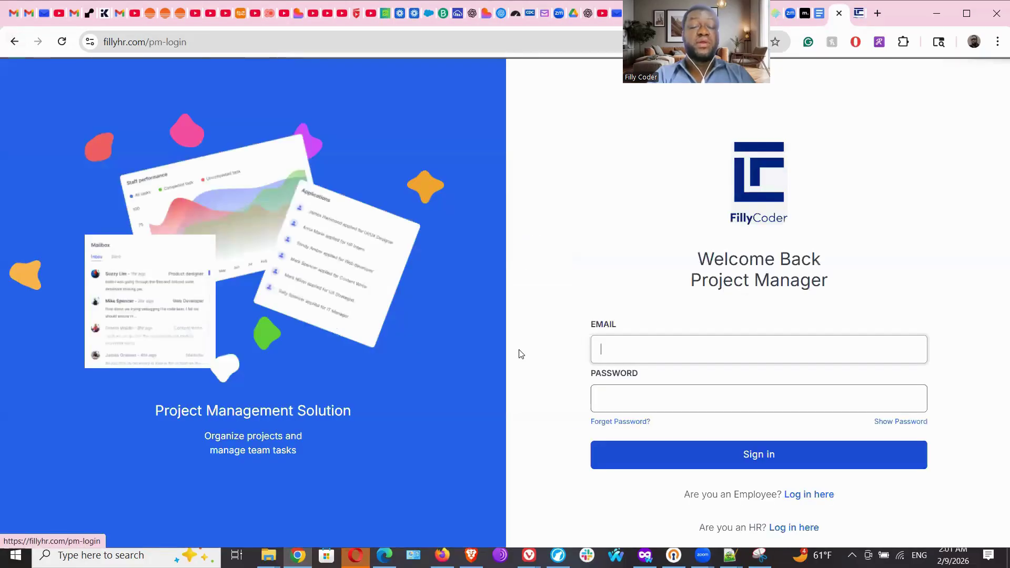
{"action": "left_click", "coordinate": [662, 346]}
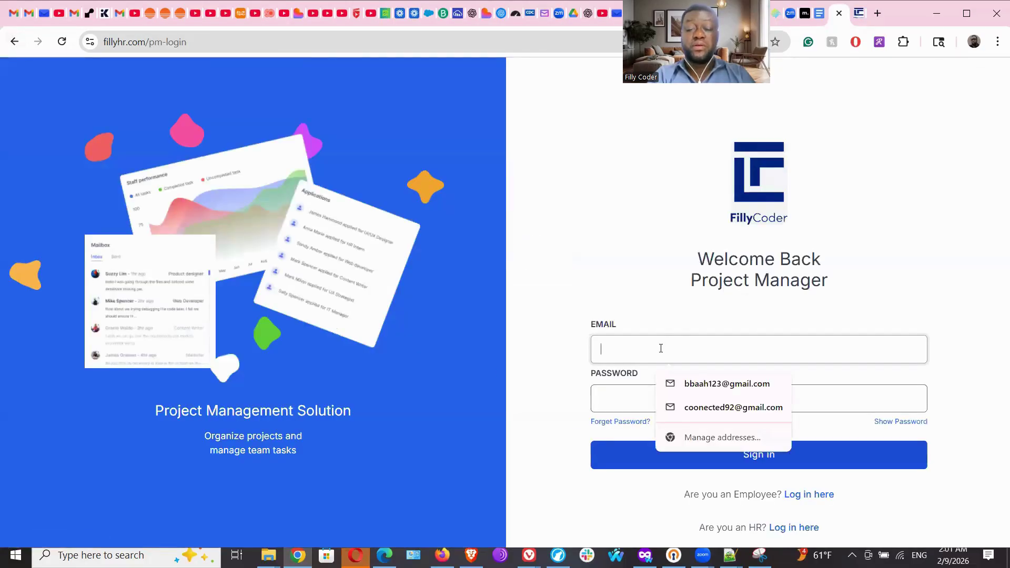
{"action": "left_click", "coordinate": [703, 395]}
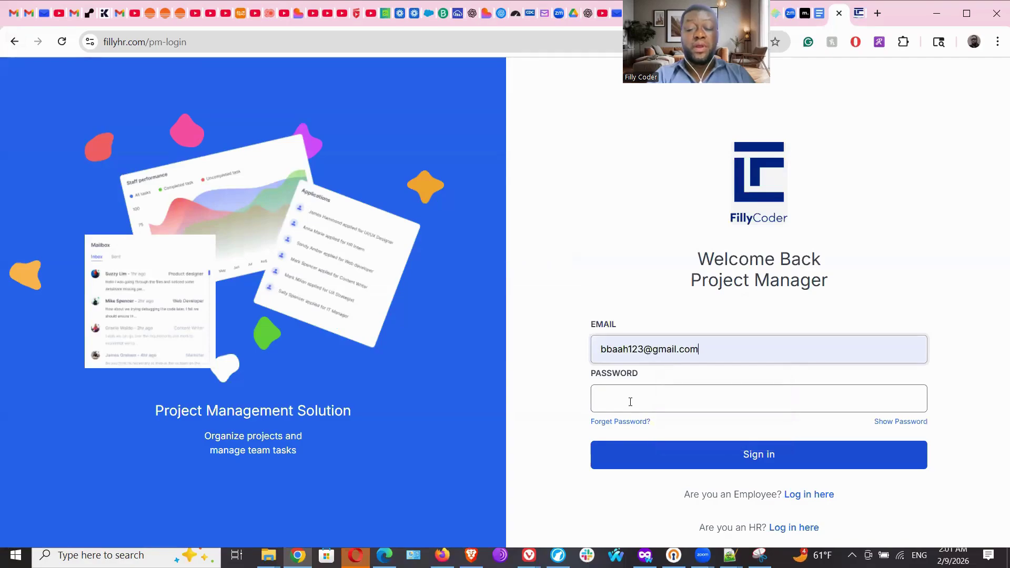
{"action": "left_click", "coordinate": [630, 403]}
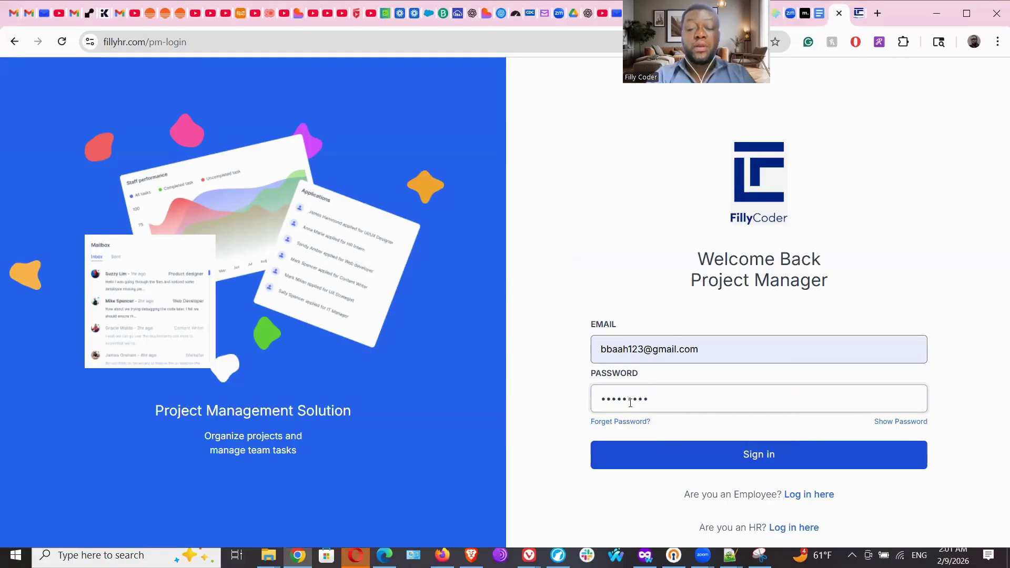
{"action": "left_click", "coordinate": [725, 461]}
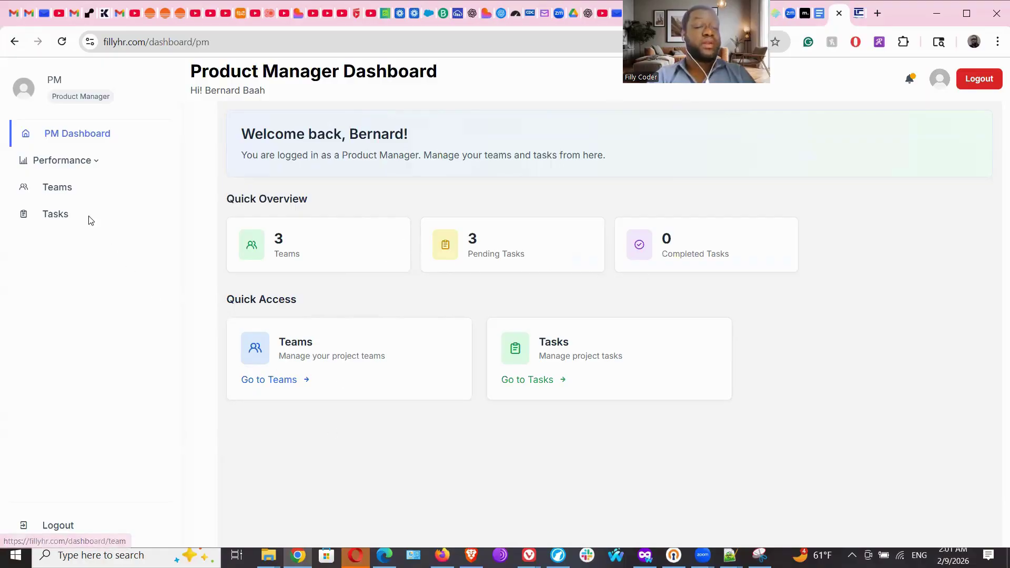
Check the Teams page and its Add Team form without saving, then open the Tasks list.
{"action": "left_click", "coordinate": [55, 190]}
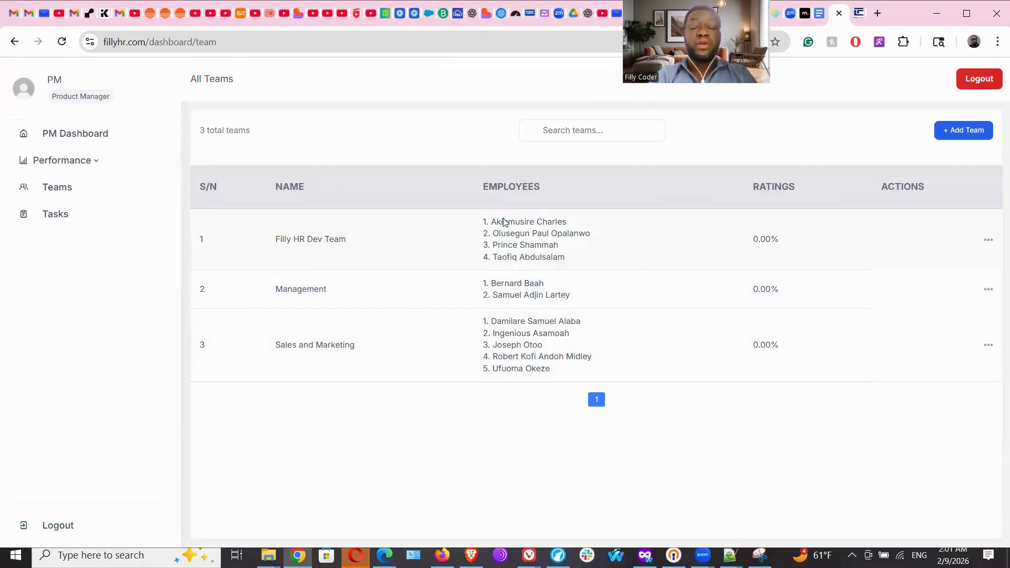
{"action": "left_click", "coordinate": [952, 131]}
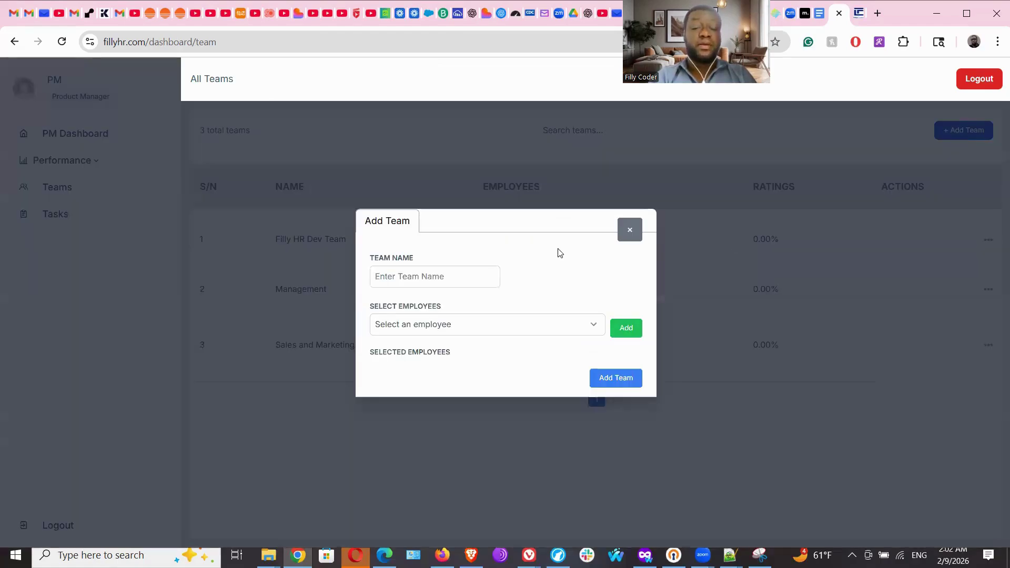
{"action": "left_click", "coordinate": [427, 325]}
{"action": "left_click", "coordinate": [427, 324]}
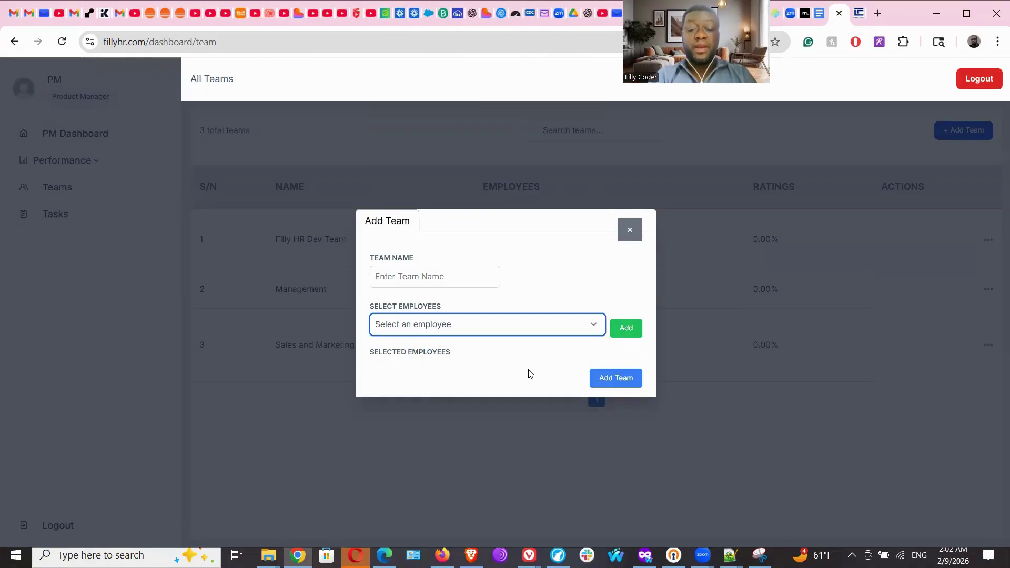
{"action": "left_click", "coordinate": [630, 230]}
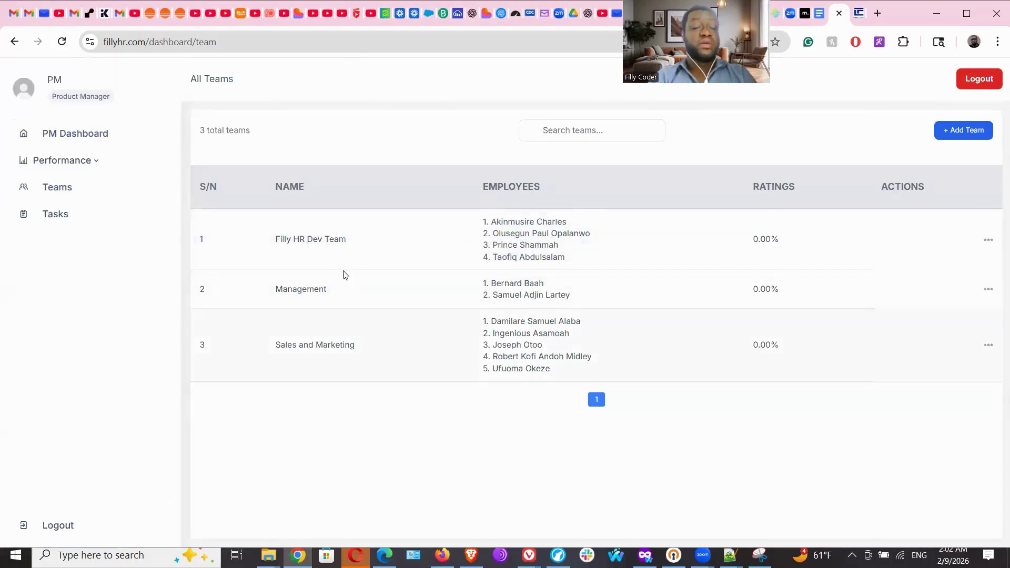
{"action": "left_click", "coordinate": [50, 217]}
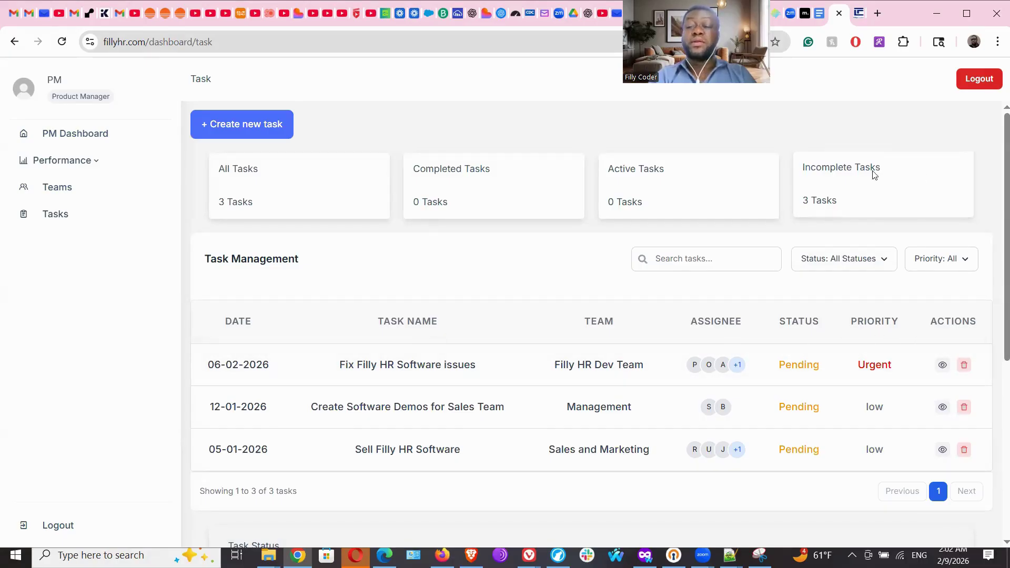
Start a new task but cancel it, leaving 3 incomplete tasks, then expand Performance.
{"action": "left_click", "coordinate": [264, 129]}
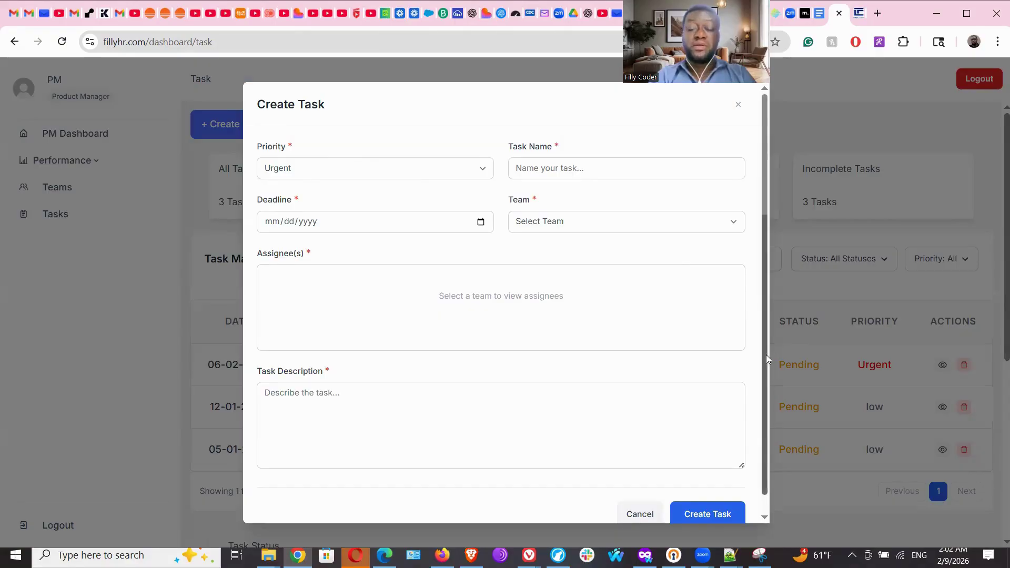
{"action": "scroll", "coordinate": [766, 355], "scroll_direction": "down", "scroll_amount": 1}
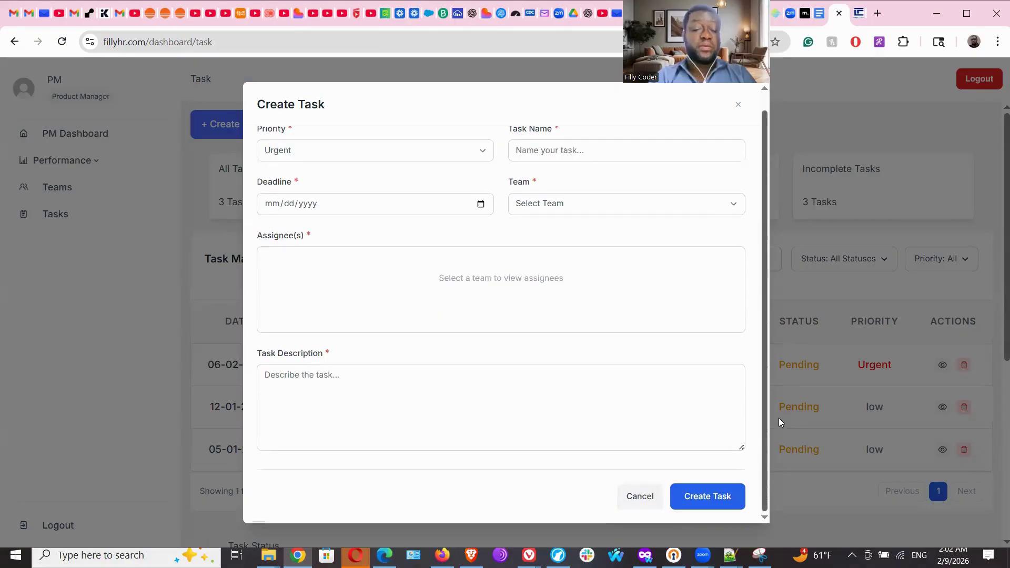
{"action": "left_click", "coordinate": [644, 497]}
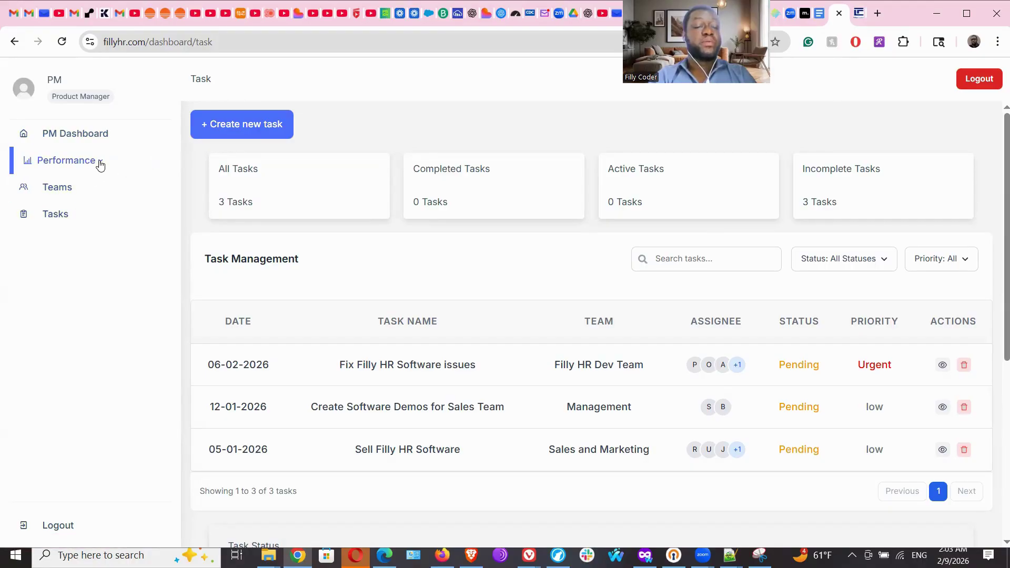
{"action": "left_click", "coordinate": [100, 164]}
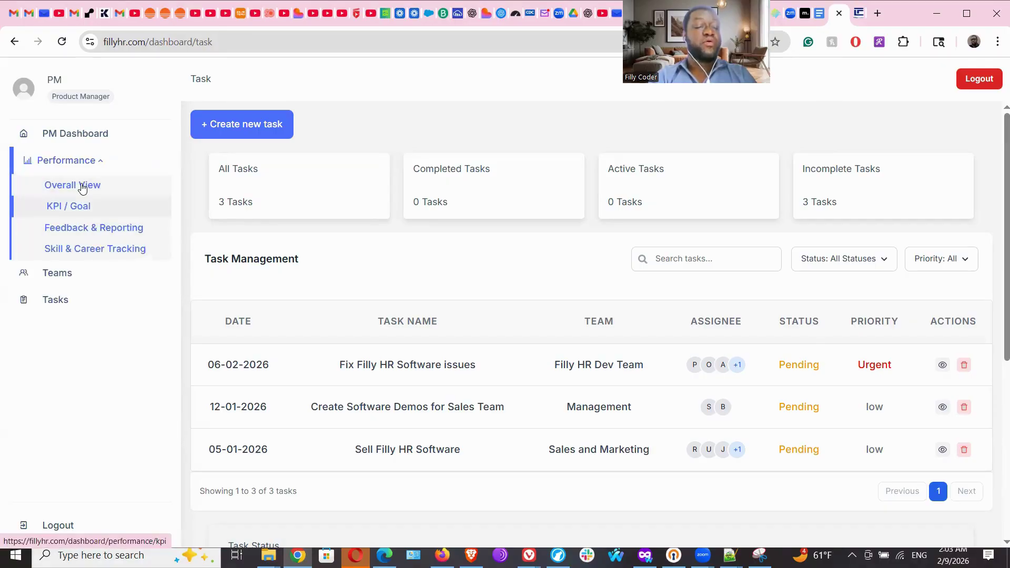
View Skill Assessment and Career Paths in Skill & Career Tracking, then close the PM's tab.
{"action": "left_click", "coordinate": [77, 254]}
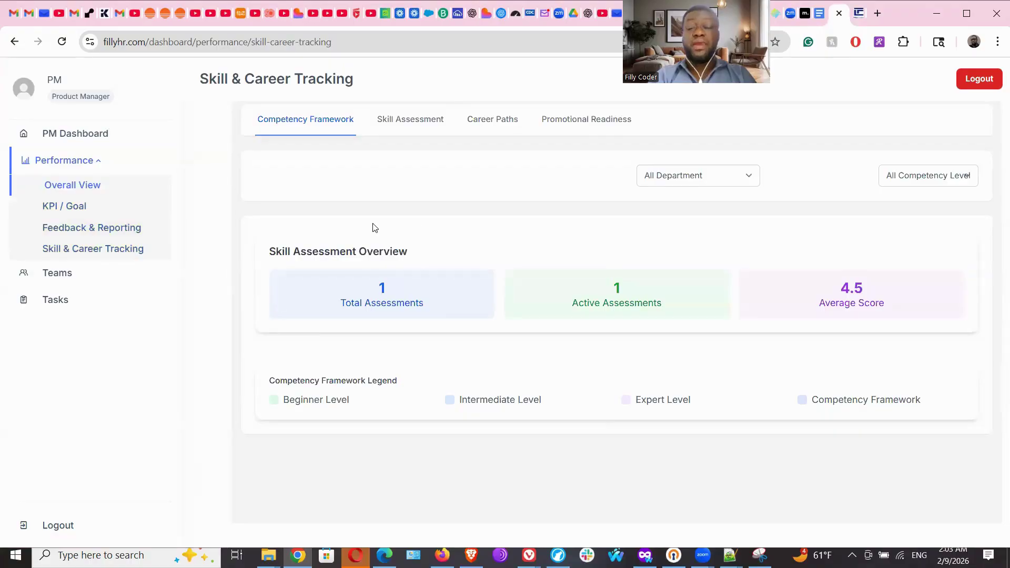
{"action": "left_click", "coordinate": [407, 121]}
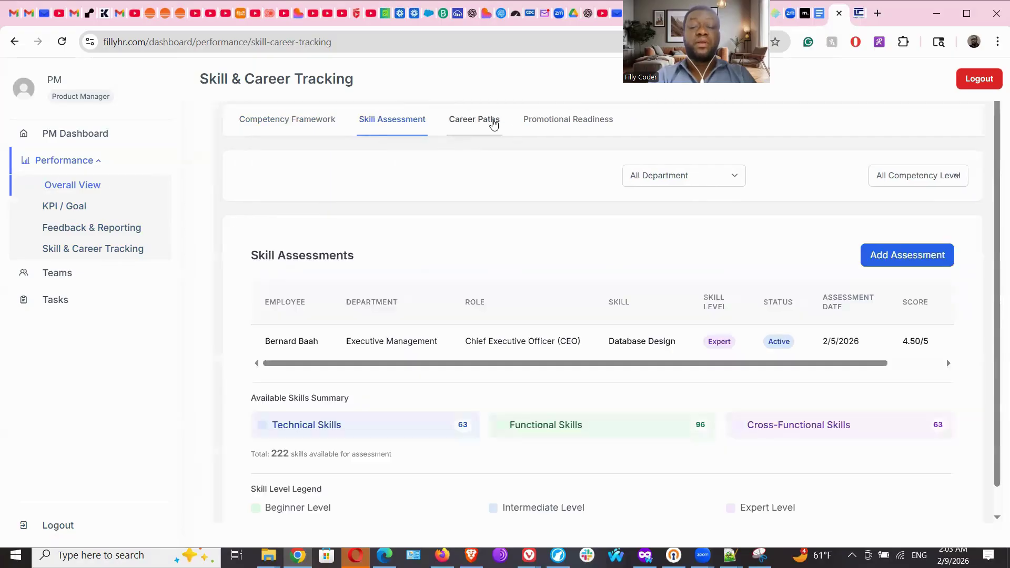
{"action": "left_click", "coordinate": [494, 123]}
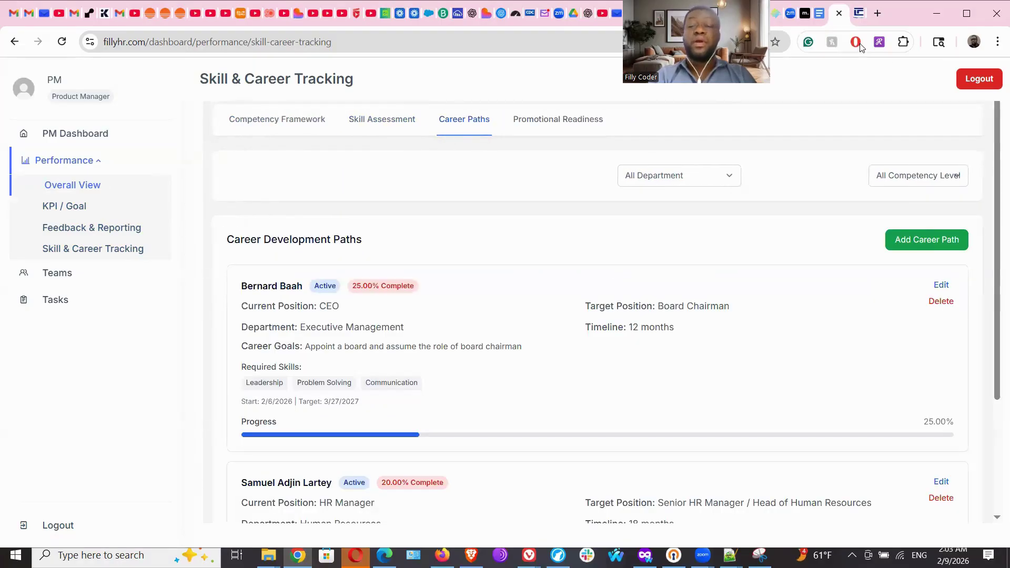
{"action": "left_click", "coordinate": [840, 16]}
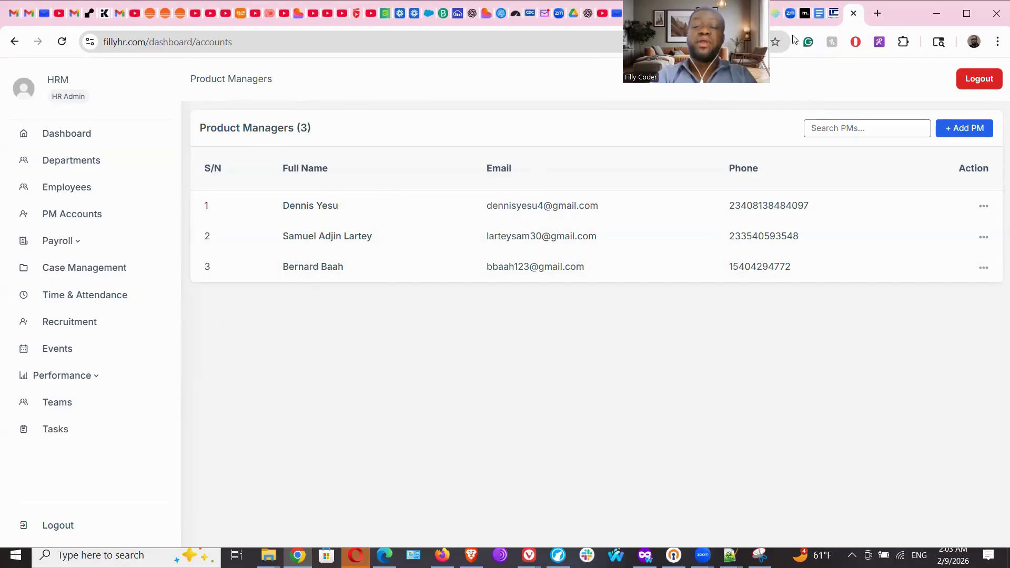
Load fillyhr.com in a new tab to show the Filly HR landing page.
{"action": "left_click", "coordinate": [877, 13]}
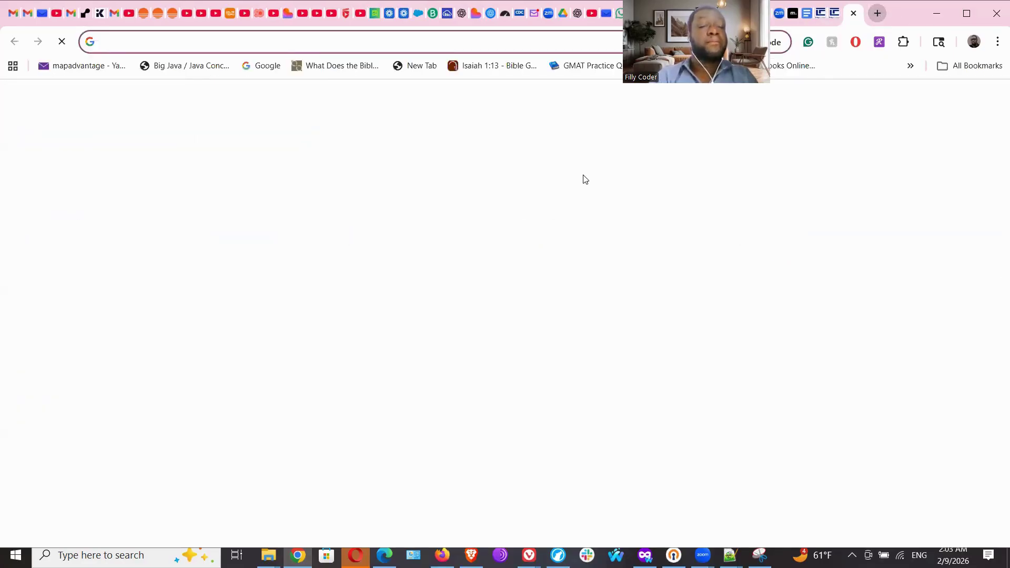
{"action": "left_click", "coordinate": [183, 41]}
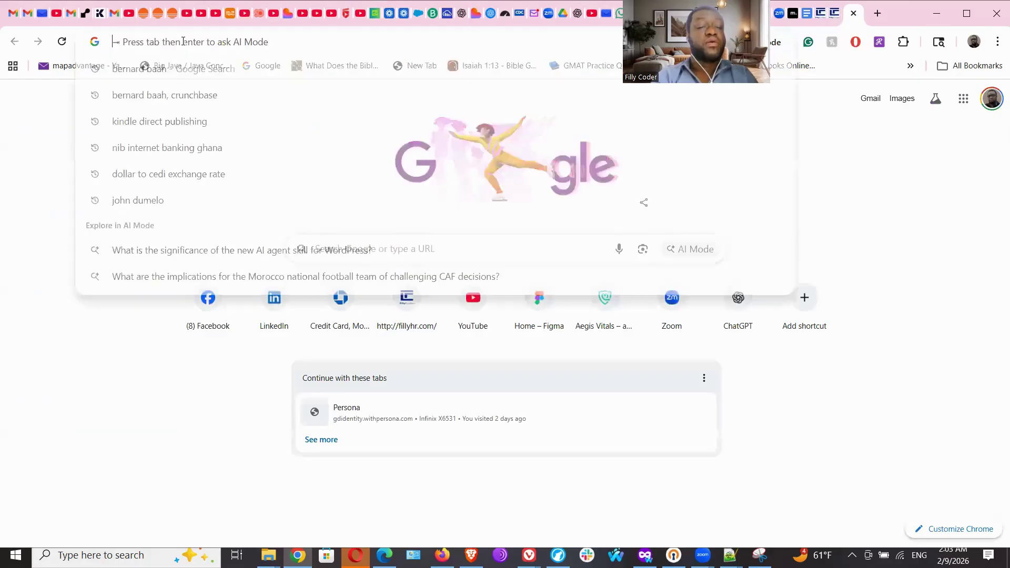
{"action": "type", "text": "filly"}
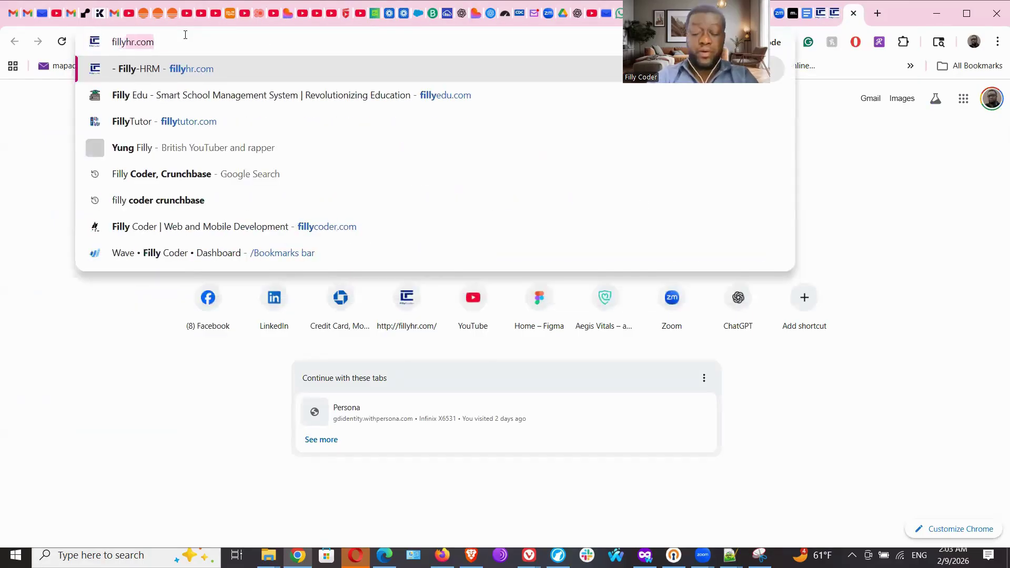
{"action": "type", "text": "hr.com"}
{"action": "key", "text": "Return"}
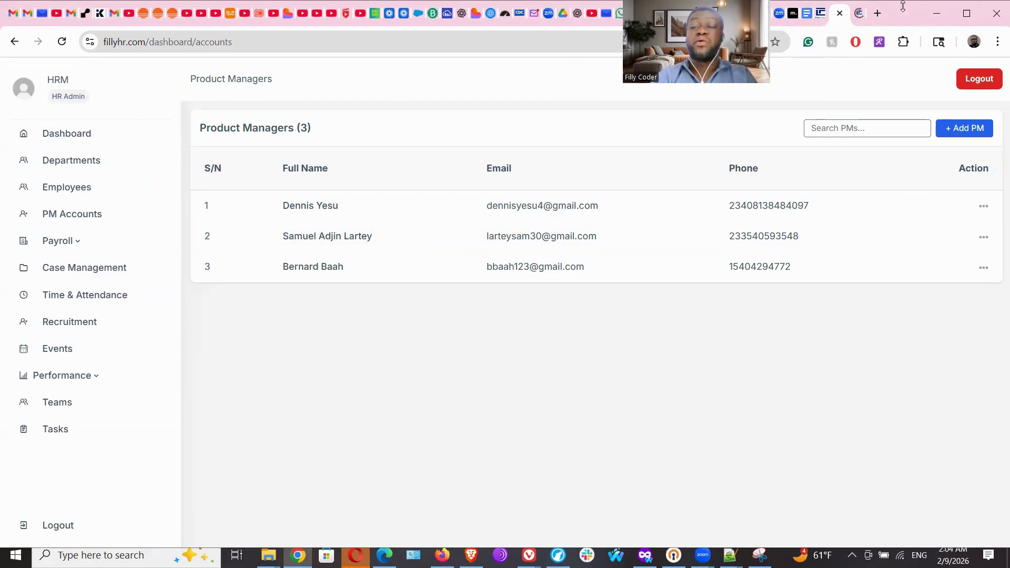
{"action": "left_click", "coordinate": [861, 15]}
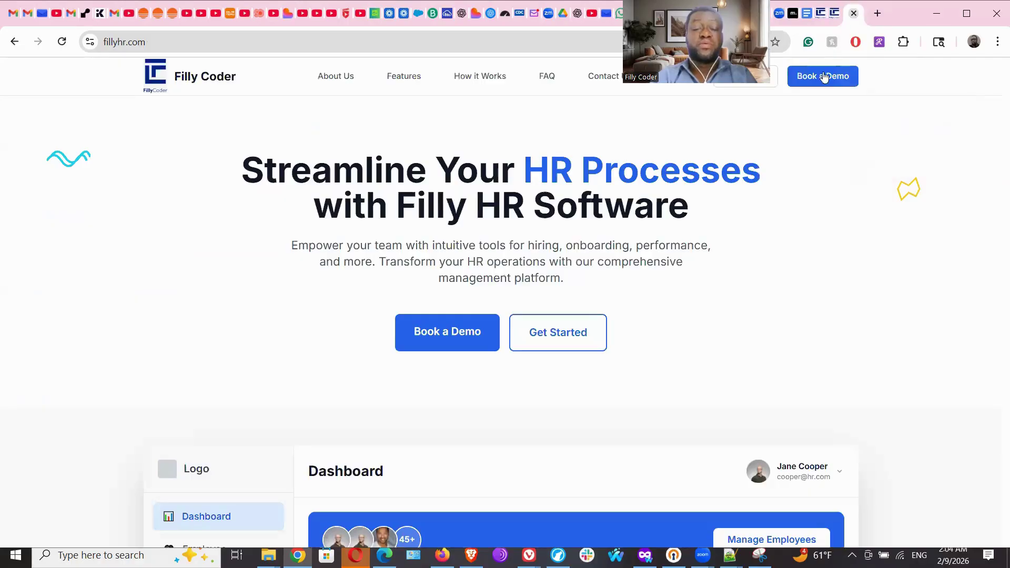
Choose Get Started, then Sign In to reach the Employee/Project Manager/HR role selection.
{"action": "left_click", "coordinate": [554, 346]}
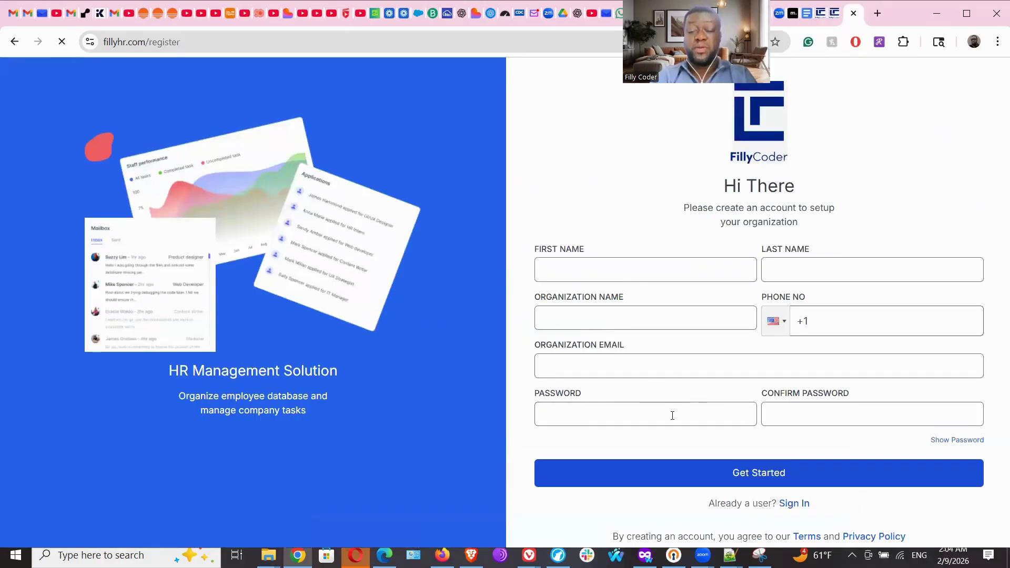
{"action": "left_click", "coordinate": [790, 504]}
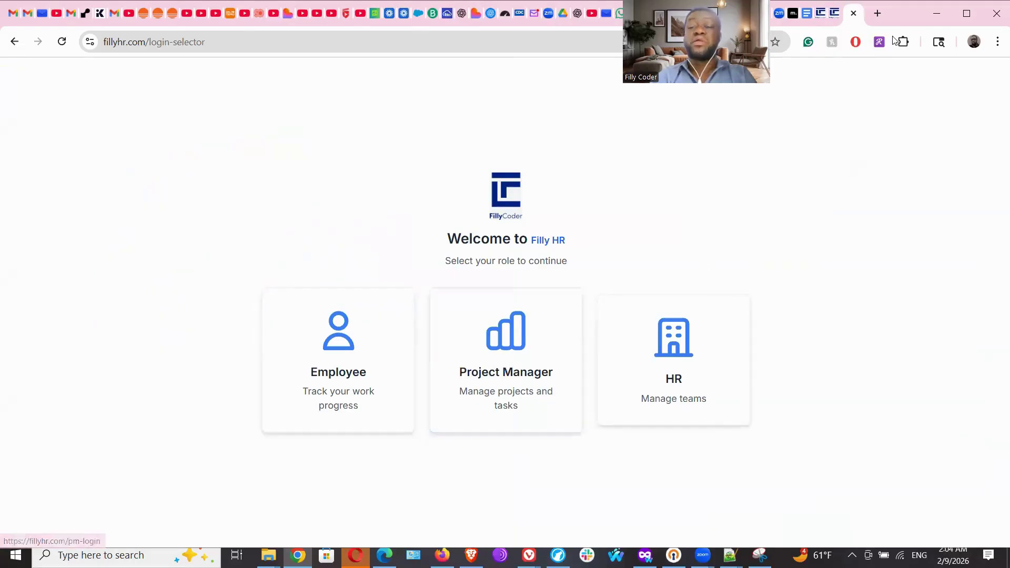
Open Payroll Overview from the Payroll section in the HR admin's tab.
{"action": "left_click", "coordinate": [833, 14]}
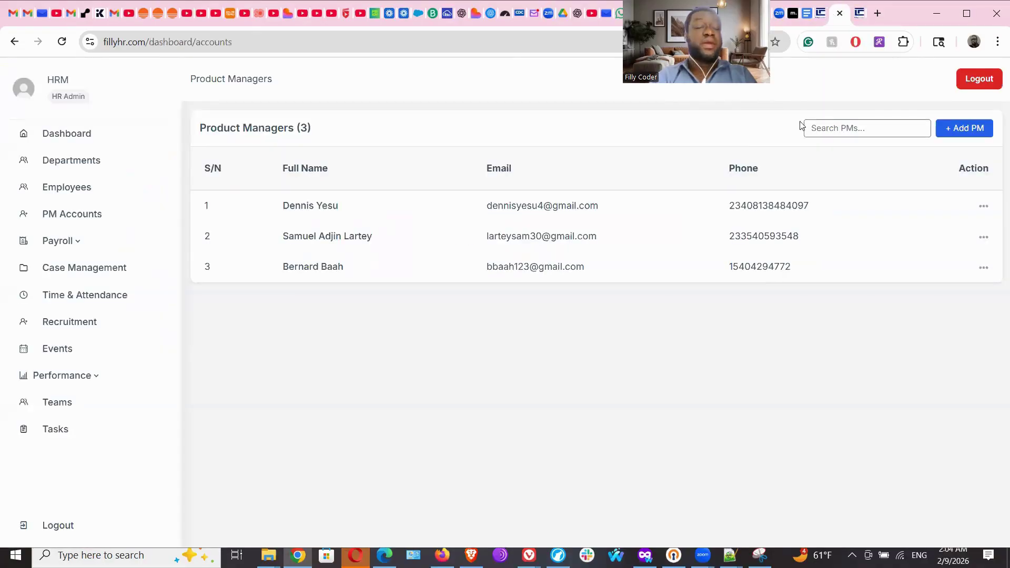
{"action": "left_click", "coordinate": [62, 245]}
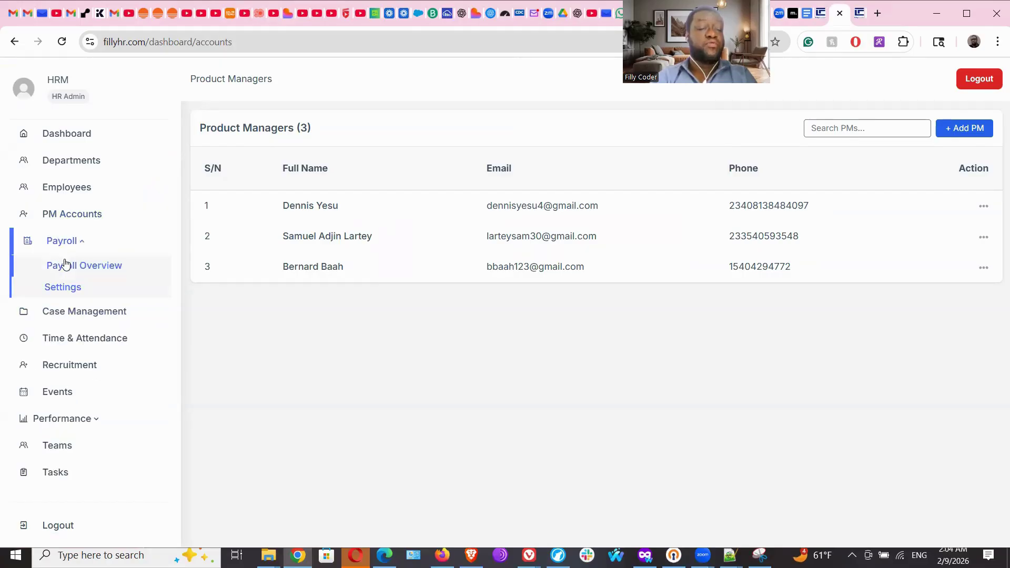
{"action": "left_click", "coordinate": [63, 265]}
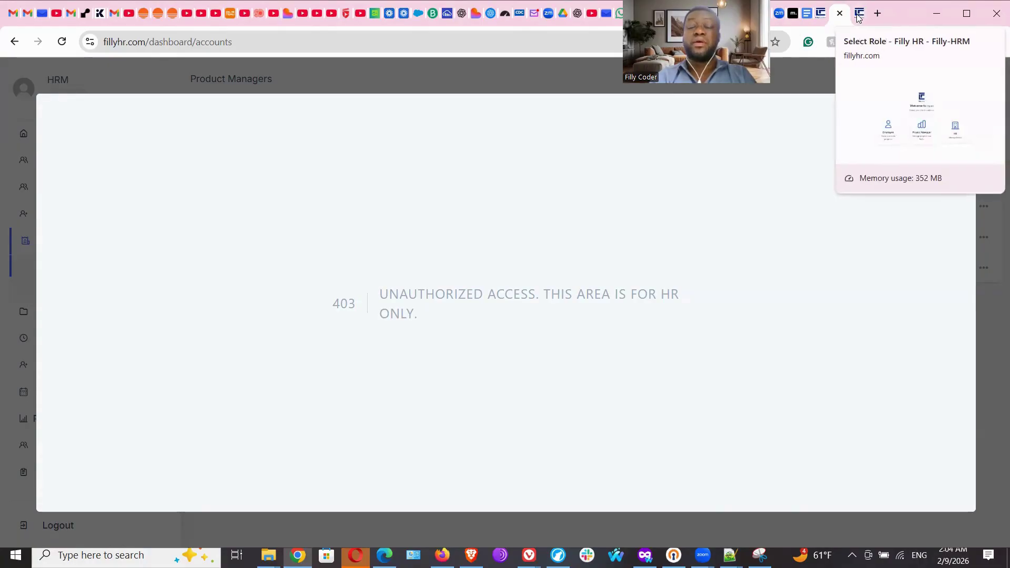
Close the unauthorized HR admin tab and log out of the project manager's dashboard.
{"action": "left_click", "coordinate": [859, 17]}
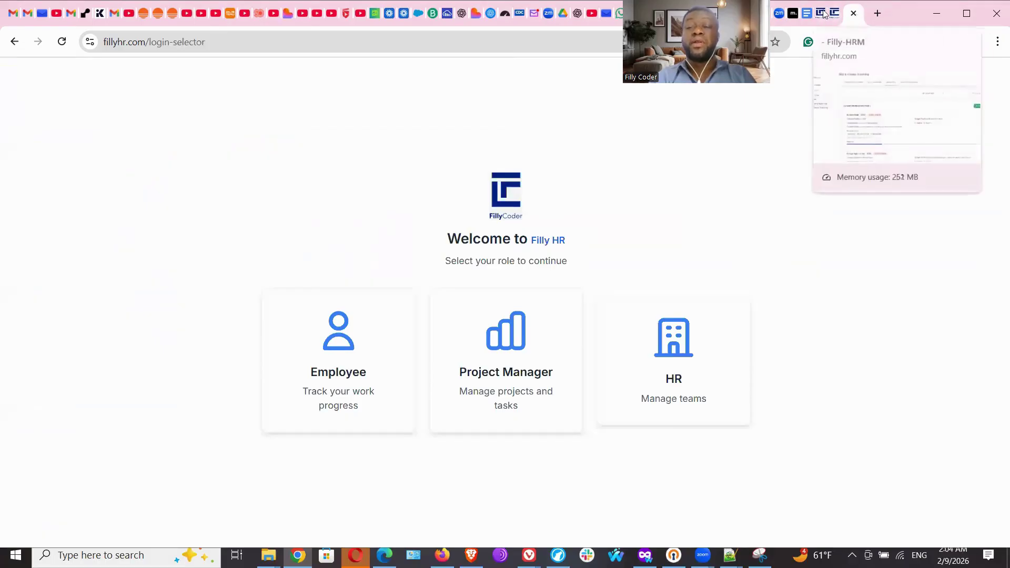
{"action": "left_click", "coordinate": [835, 15]}
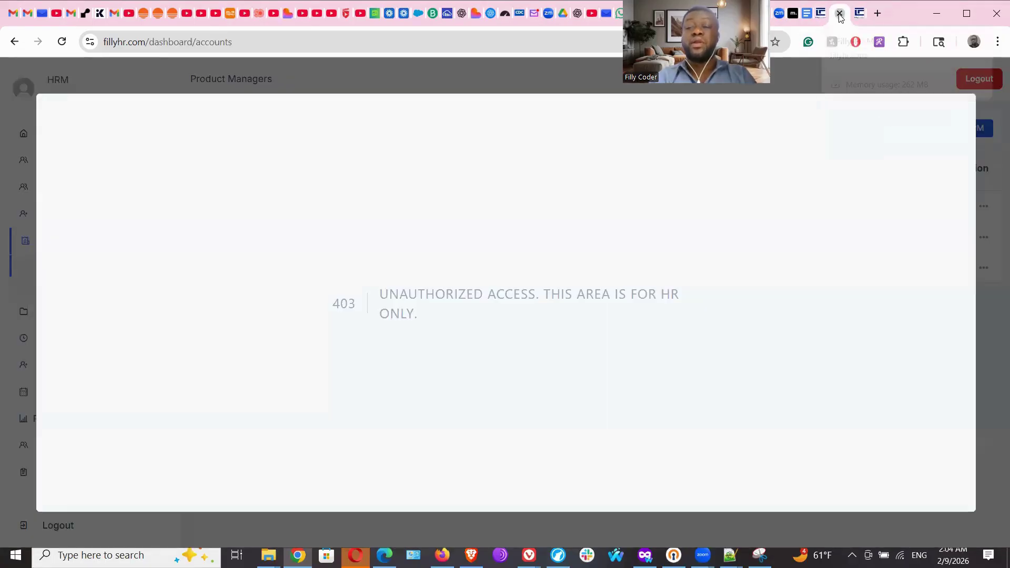
{"action": "left_click", "coordinate": [840, 13]}
{"action": "left_click", "coordinate": [824, 15]}
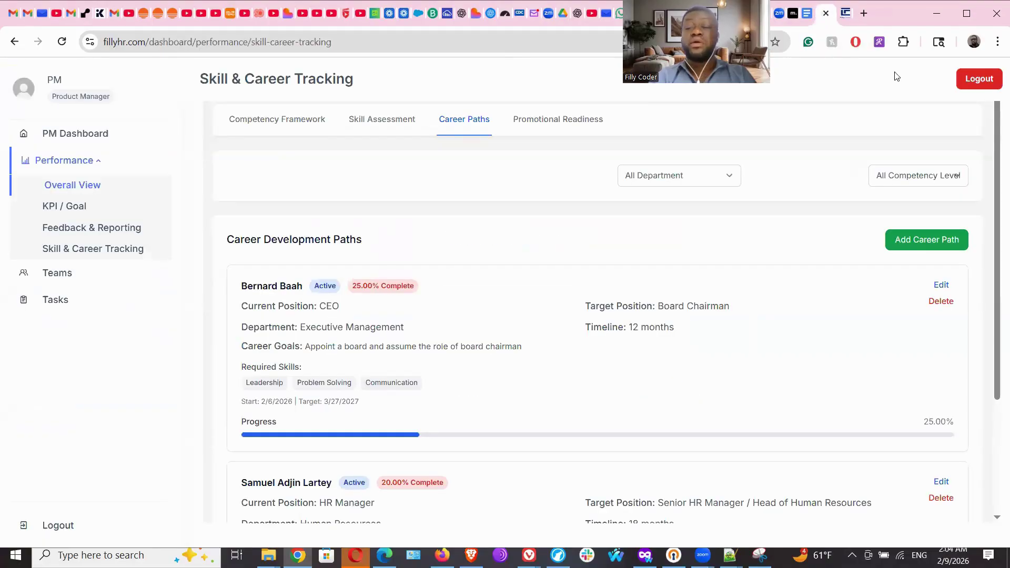
{"action": "left_click", "coordinate": [979, 78]}
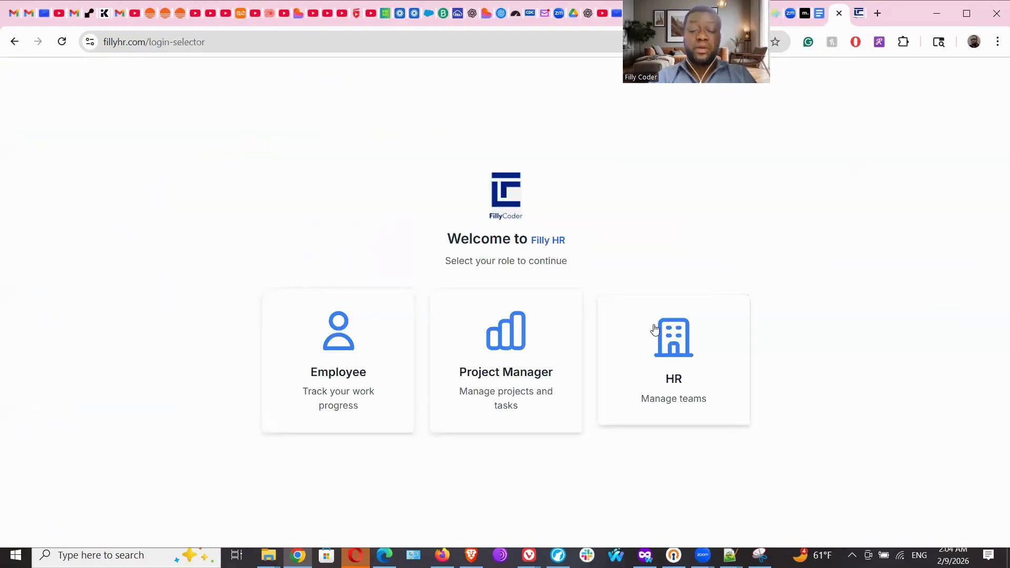
Choose the HR role, fill in the saved HR account e-mail, and sign in.
{"action": "left_click", "coordinate": [670, 369]}
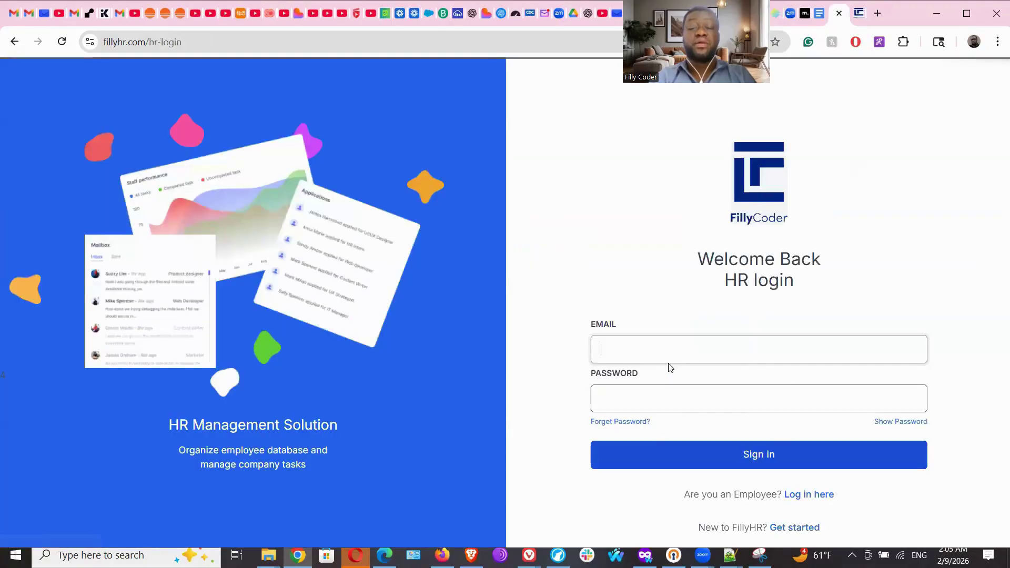
{"action": "left_click", "coordinate": [641, 350]}
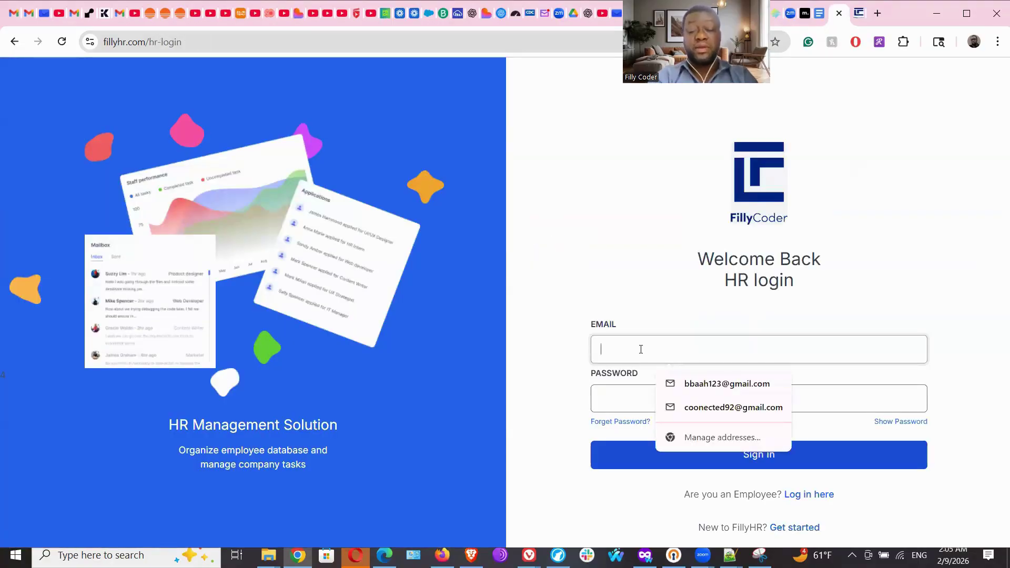
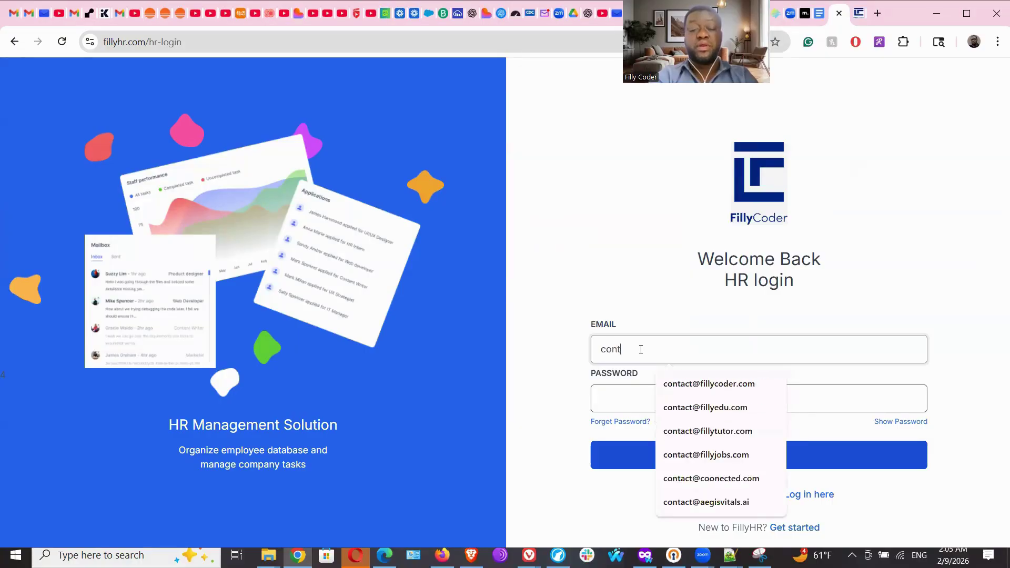
{"action": "left_click", "coordinate": [693, 384]}
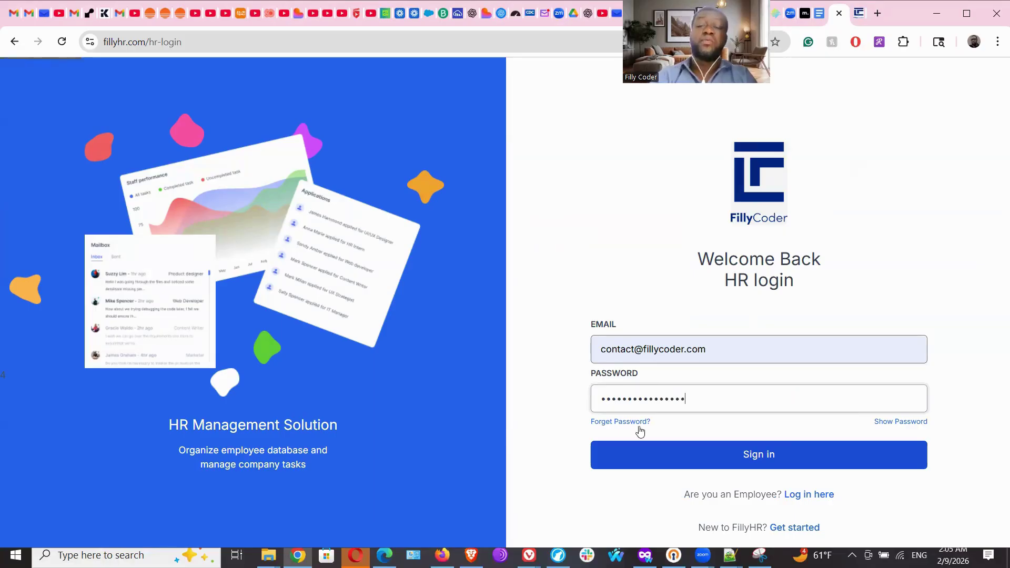
{"action": "left_click", "coordinate": [710, 461]}
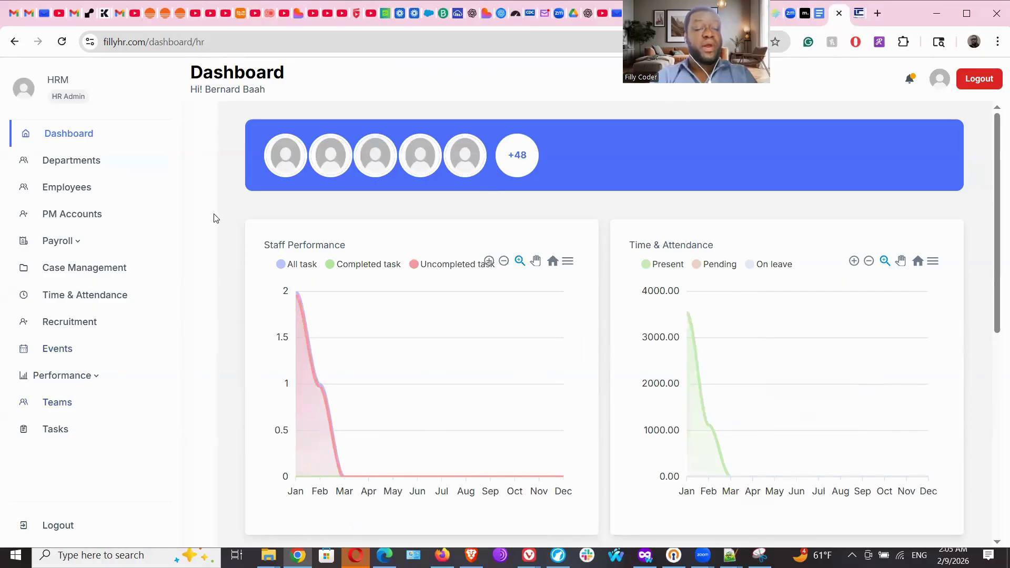
Go to Payroll Overview and open the + Create Payroll form.
{"action": "left_click", "coordinate": [62, 243]}
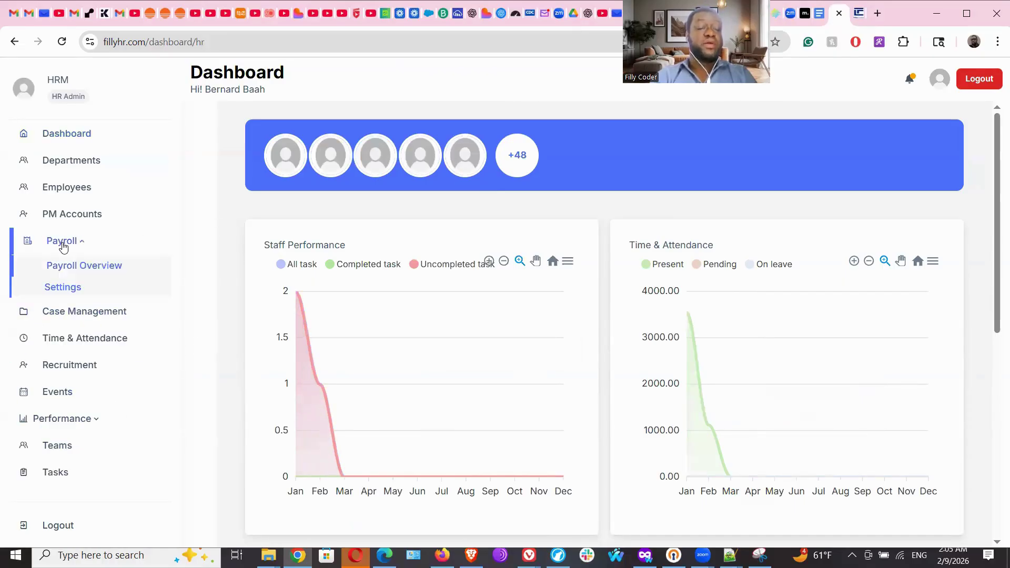
{"action": "left_click", "coordinate": [71, 267]}
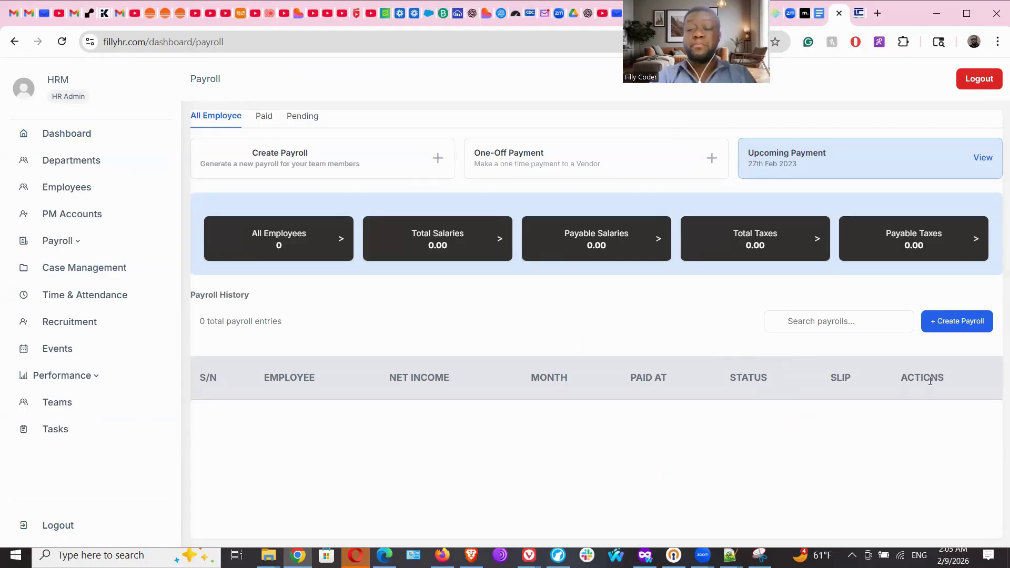
{"action": "left_click", "coordinate": [950, 323]}
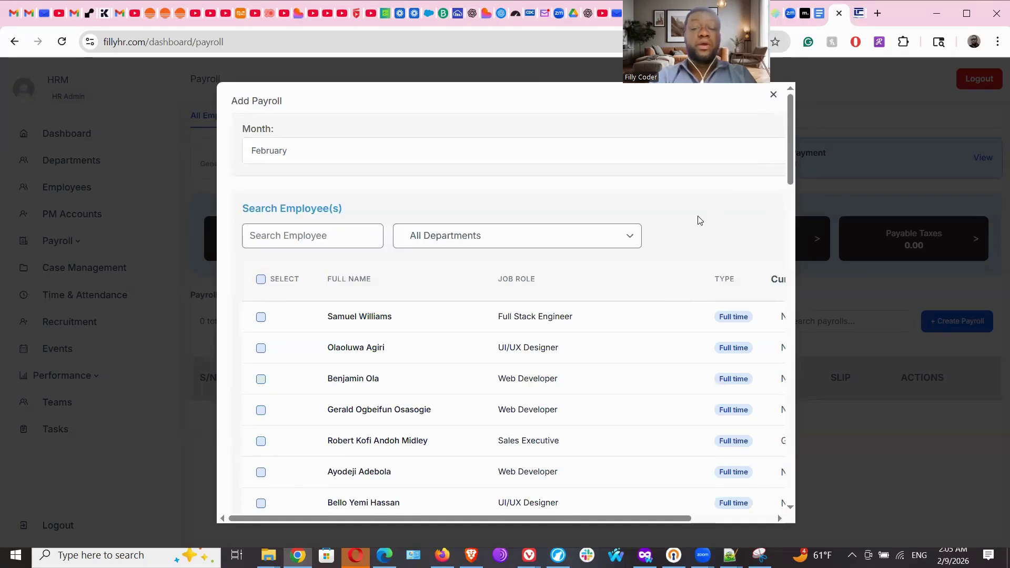
Keep February as the payroll month and scroll through the employee list.
{"action": "left_click", "coordinate": [348, 158]}
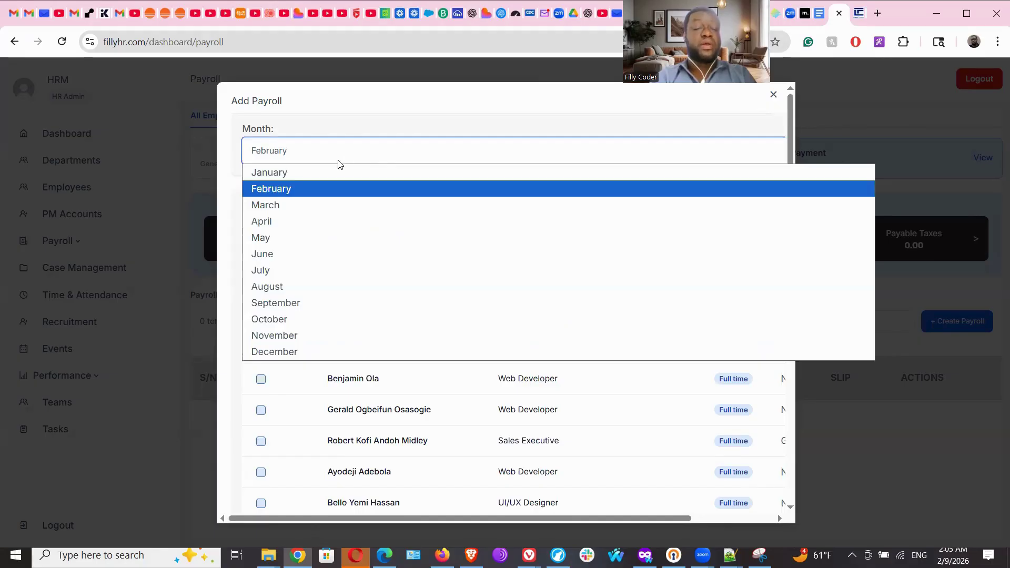
{"action": "left_click", "coordinate": [360, 116]}
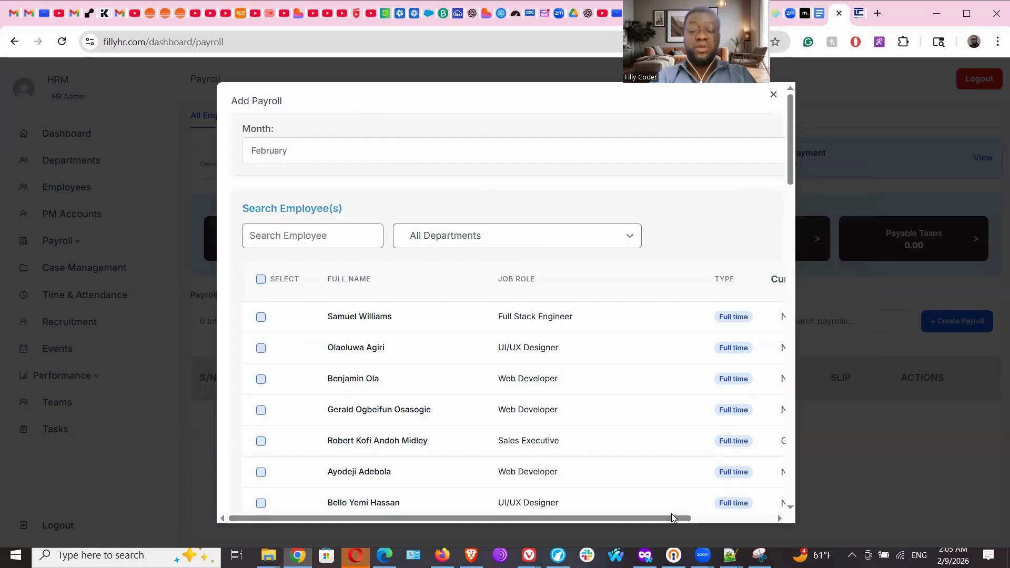
{"action": "left_click_drag", "start_coordinate": [672, 515], "coordinate": [793, 506]}
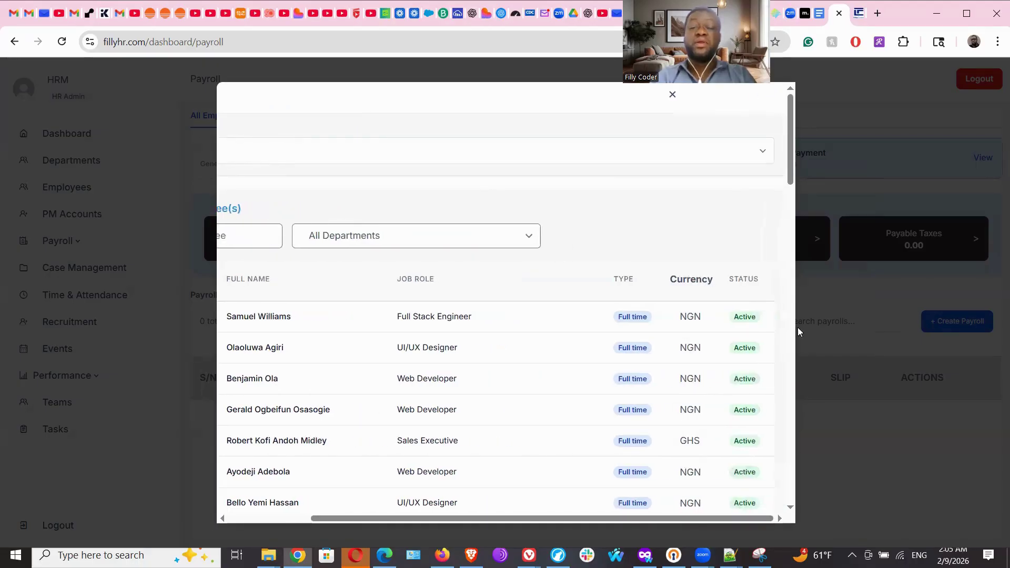
{"action": "left_click_drag", "start_coordinate": [789, 173], "coordinate": [793, 145]}
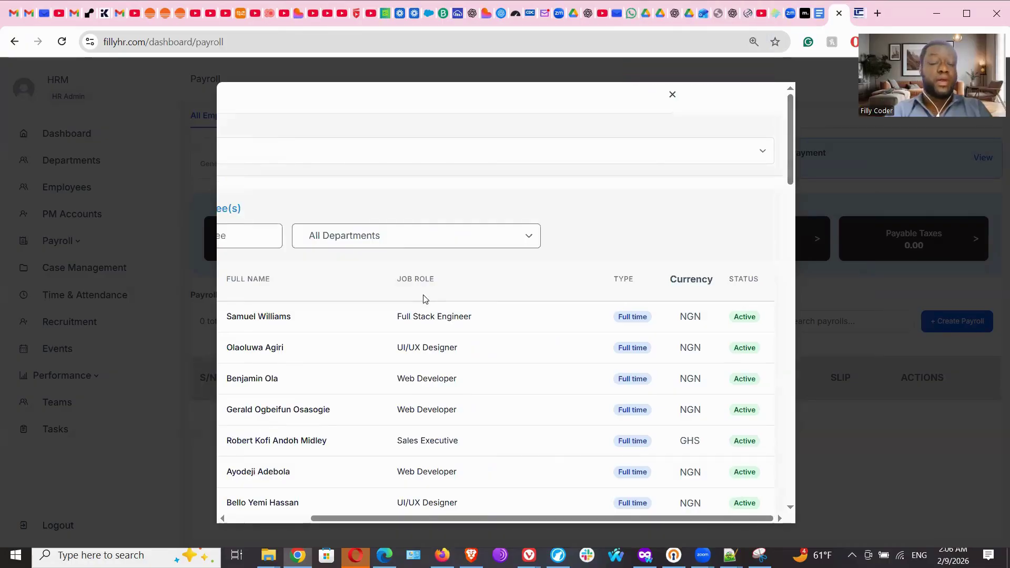
{"action": "left_click_drag", "start_coordinate": [373, 521], "coordinate": [273, 496]}
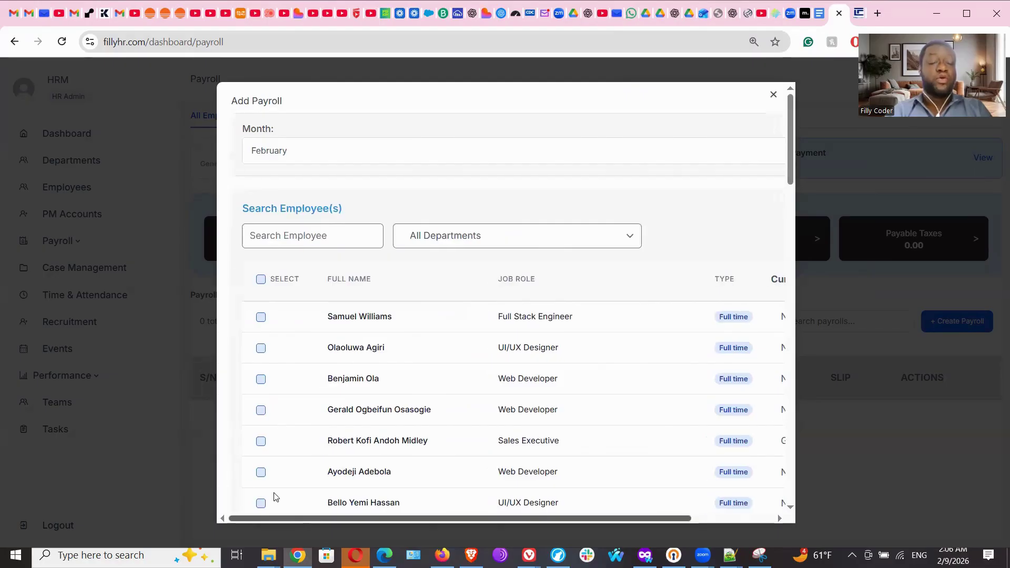
Toggle select-all, pick only the first employee, reselect all 53, then close unprocessed.
{"action": "left_click", "coordinate": [260, 278]}
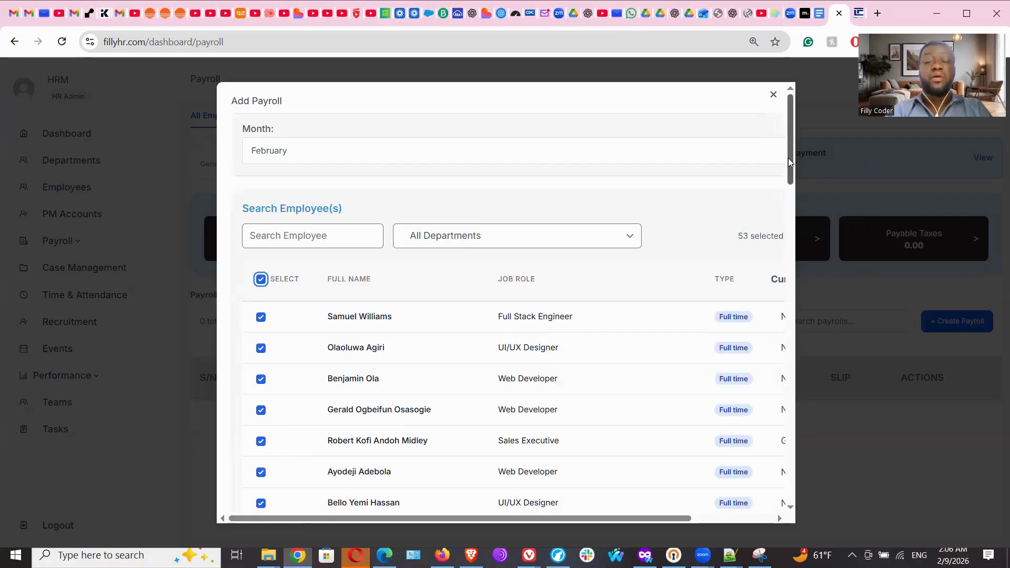
{"action": "left_click", "coordinate": [261, 279]}
{"action": "left_click", "coordinate": [261, 317]}
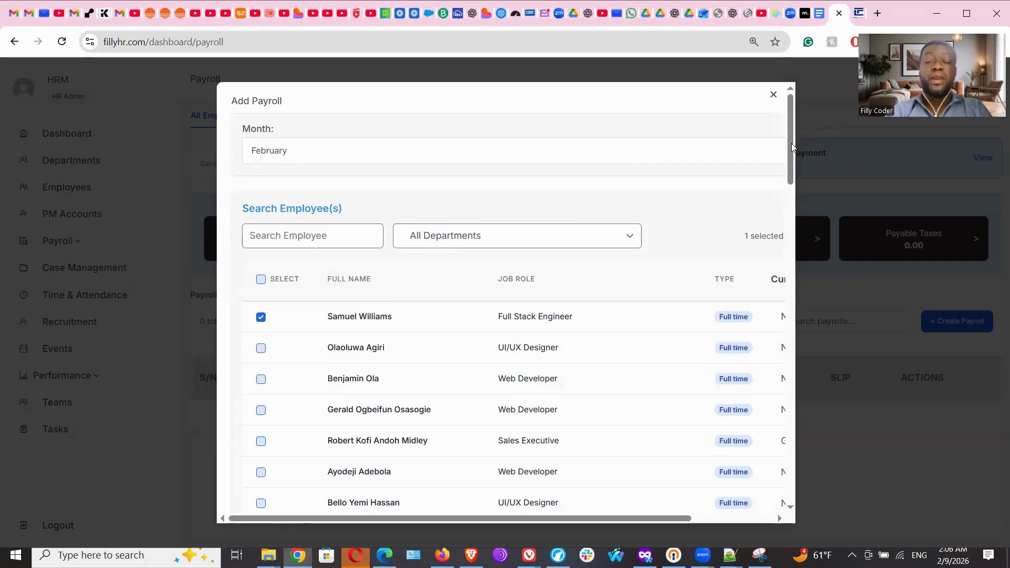
{"action": "left_click_drag", "start_coordinate": [623, 519], "coordinate": [705, 519]}
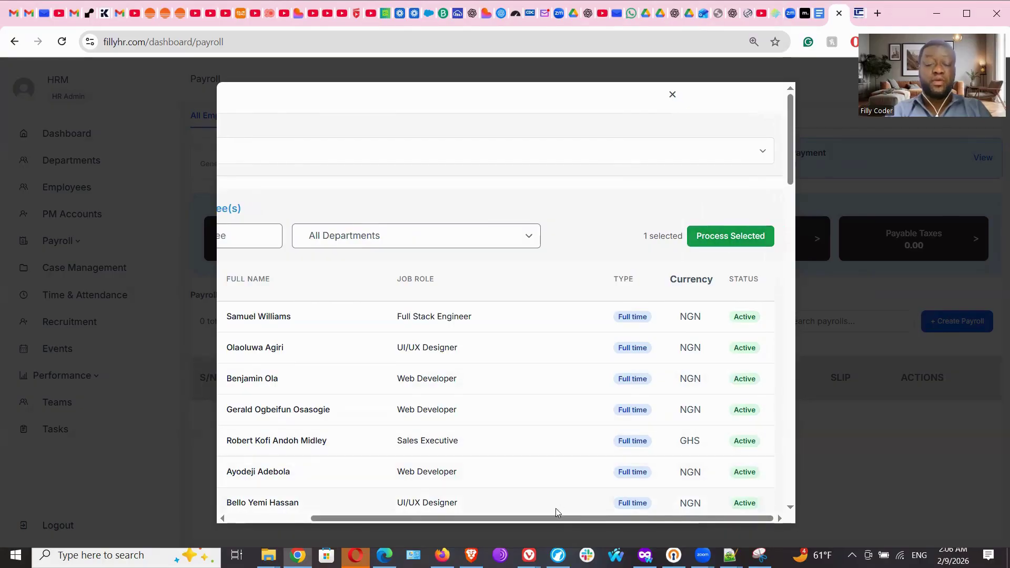
{"action": "left_click_drag", "start_coordinate": [554, 519], "coordinate": [456, 522]}
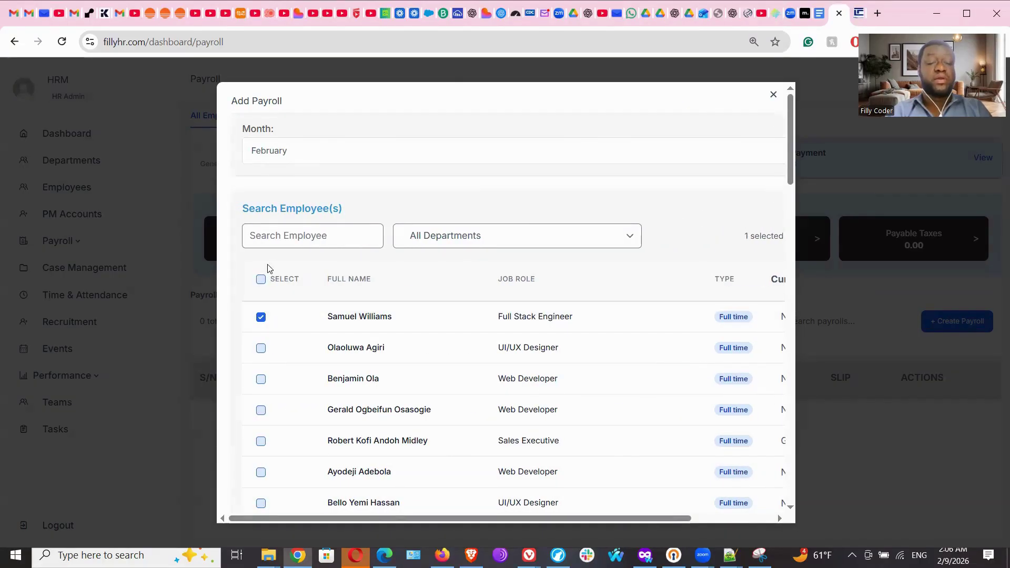
{"action": "left_click", "coordinate": [261, 279]}
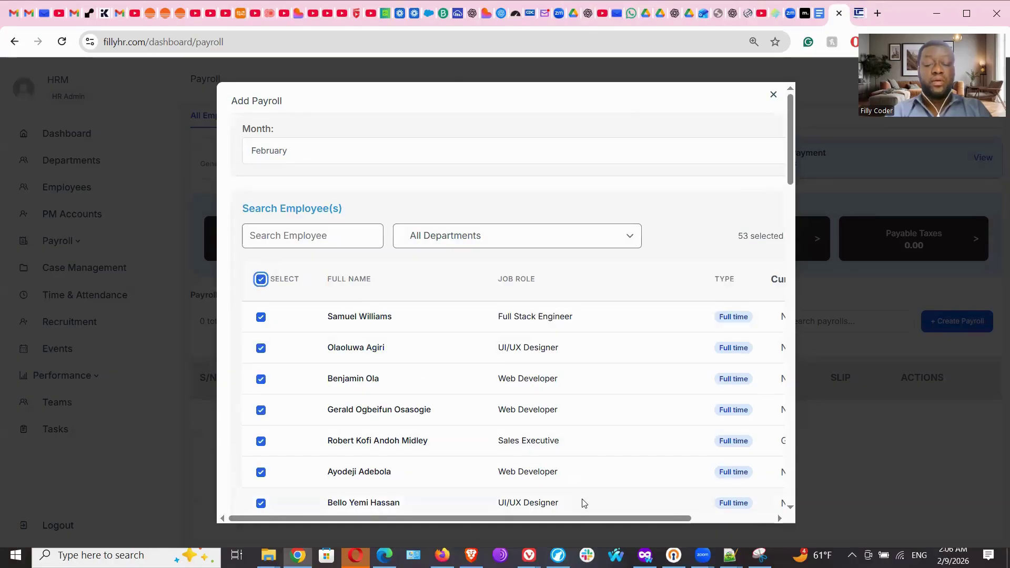
{"action": "left_click_drag", "start_coordinate": [585, 517], "coordinate": [768, 436]}
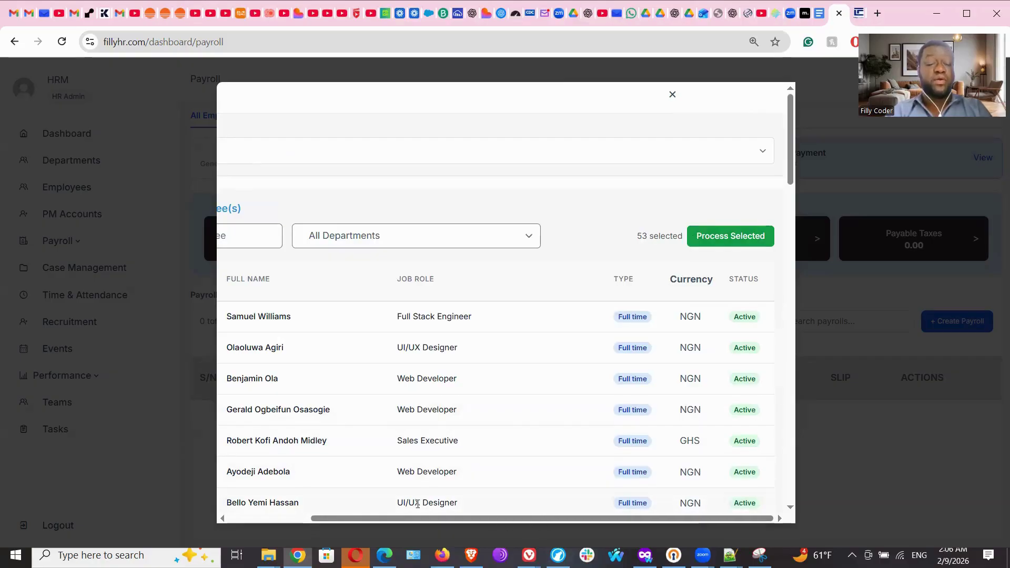
{"action": "left_click", "coordinate": [272, 519]}
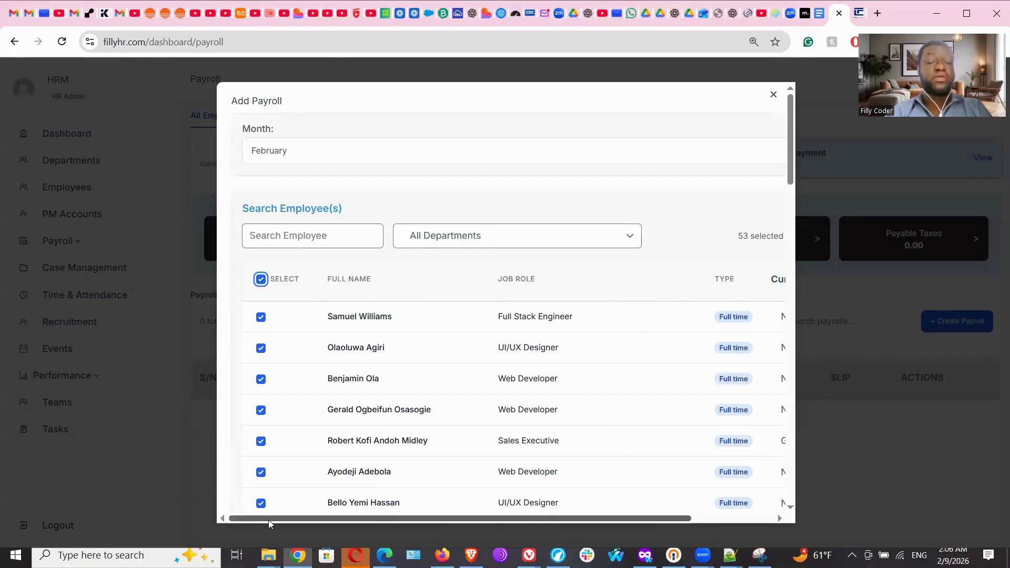
{"action": "left_click", "coordinate": [774, 96]}
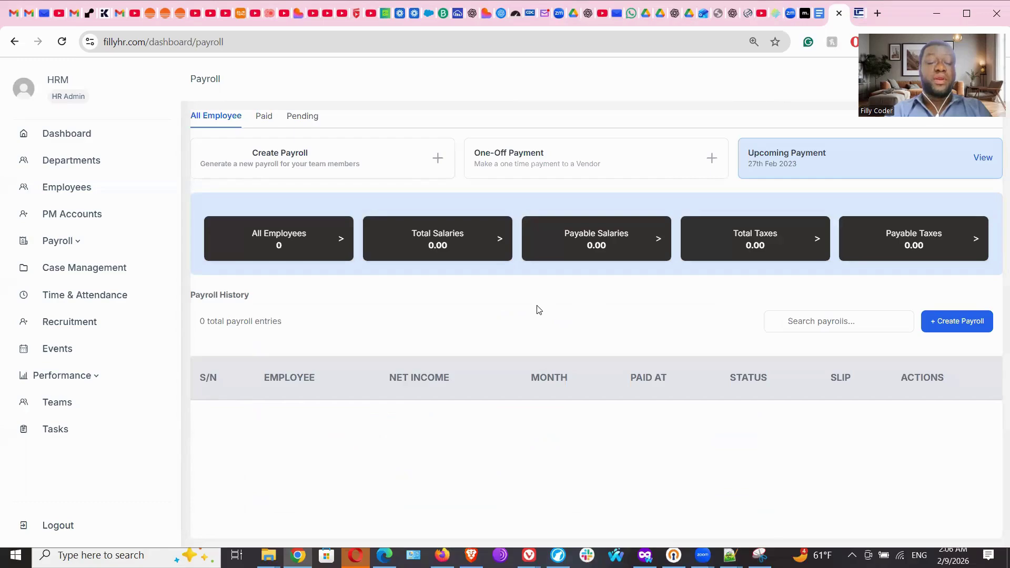
Open Payroll Settings and start a new payroll setting with + Create Settings.
{"action": "left_click", "coordinate": [79, 242]}
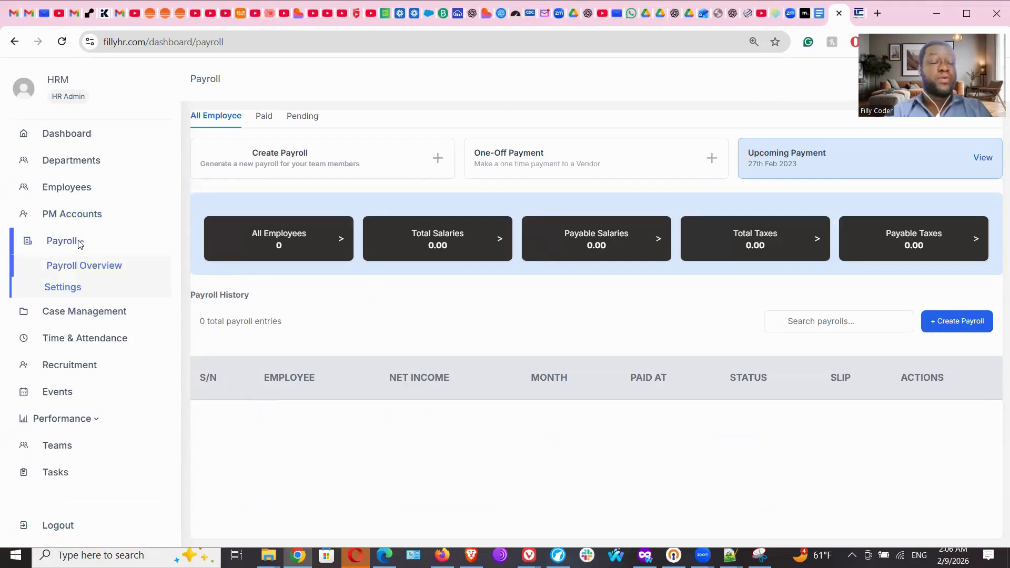
{"action": "left_click", "coordinate": [64, 293]}
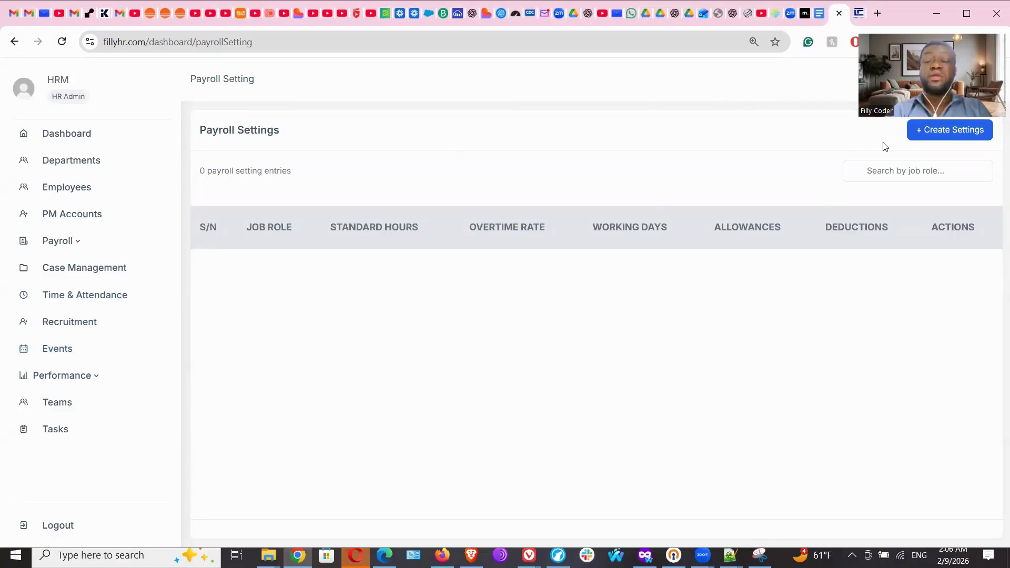
{"action": "left_click", "coordinate": [945, 128]}
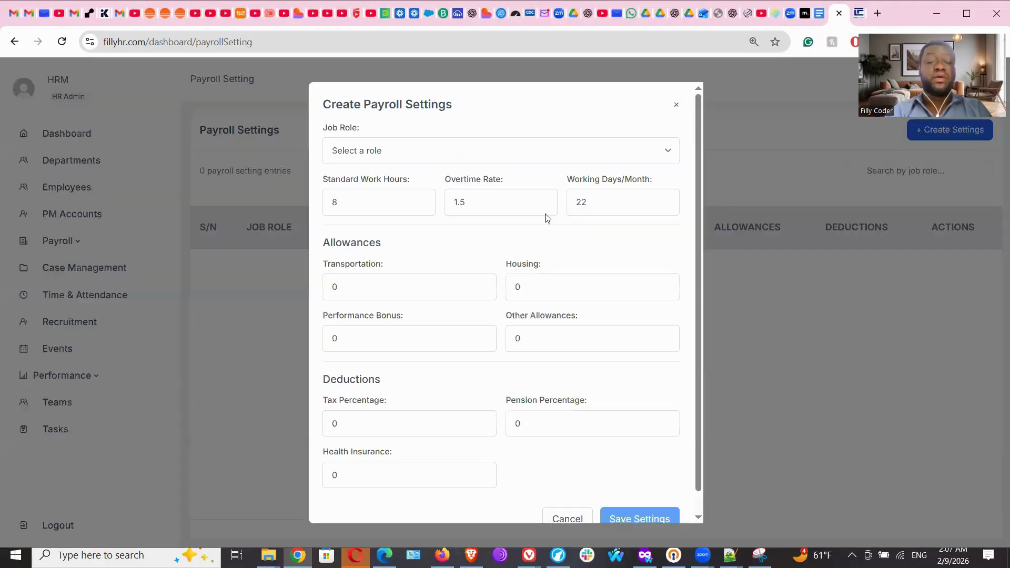
Preview the Job Role list and the rest of the form, then cancel without saving.
{"action": "left_click", "coordinate": [415, 153]}
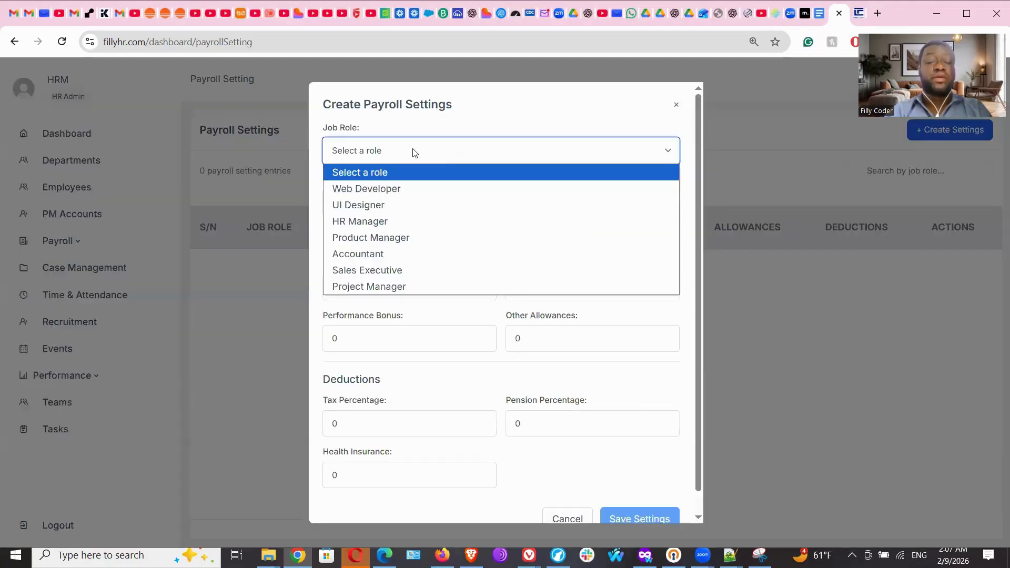
{"action": "left_click", "coordinate": [415, 152]}
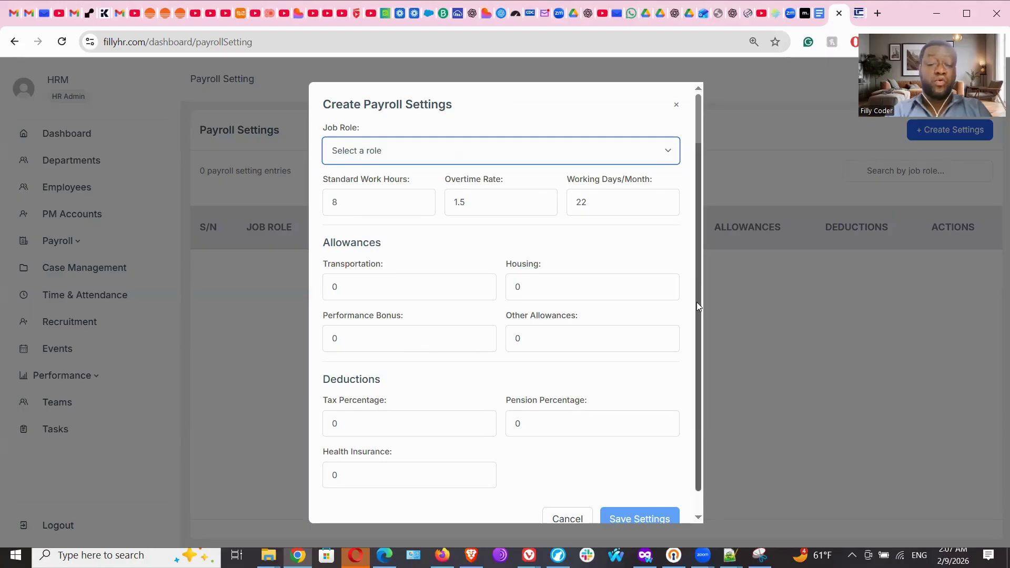
{"action": "left_click_drag", "start_coordinate": [701, 302], "coordinate": [704, 384]}
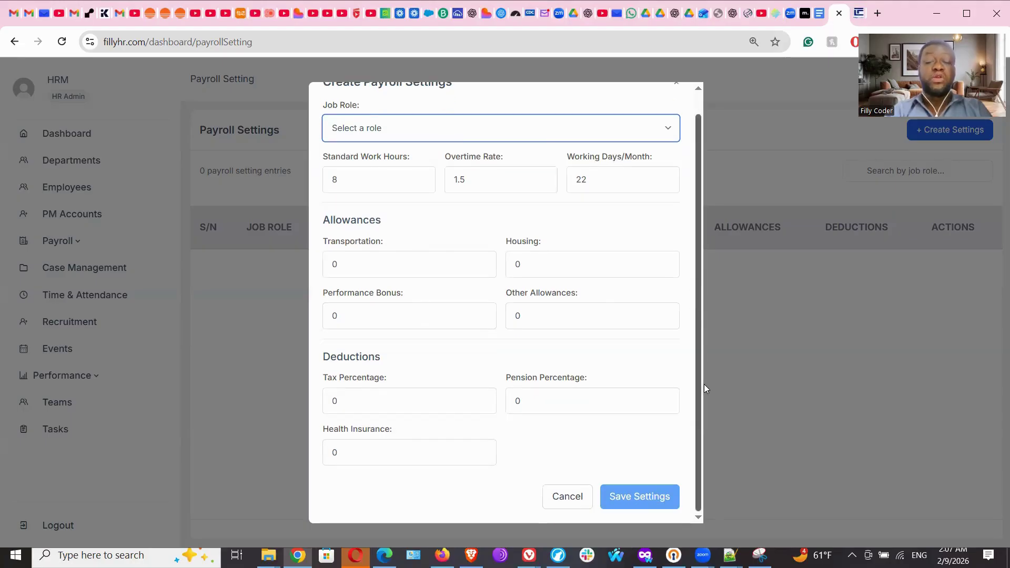
{"action": "scroll", "coordinate": [691, 269], "scroll_direction": "up", "scroll_amount": 1}
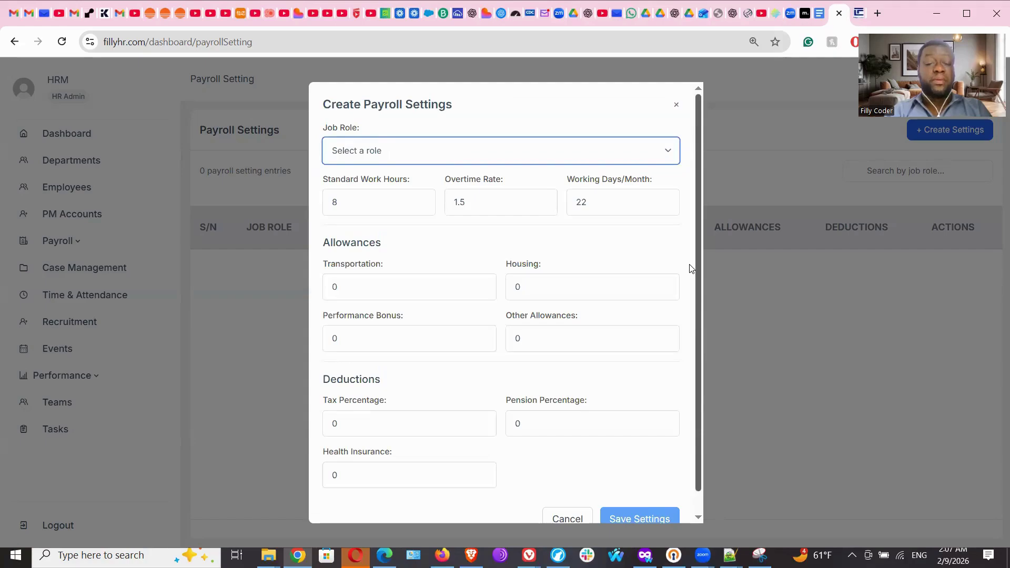
{"action": "scroll", "coordinate": [691, 268], "scroll_direction": "down", "scroll_amount": 1}
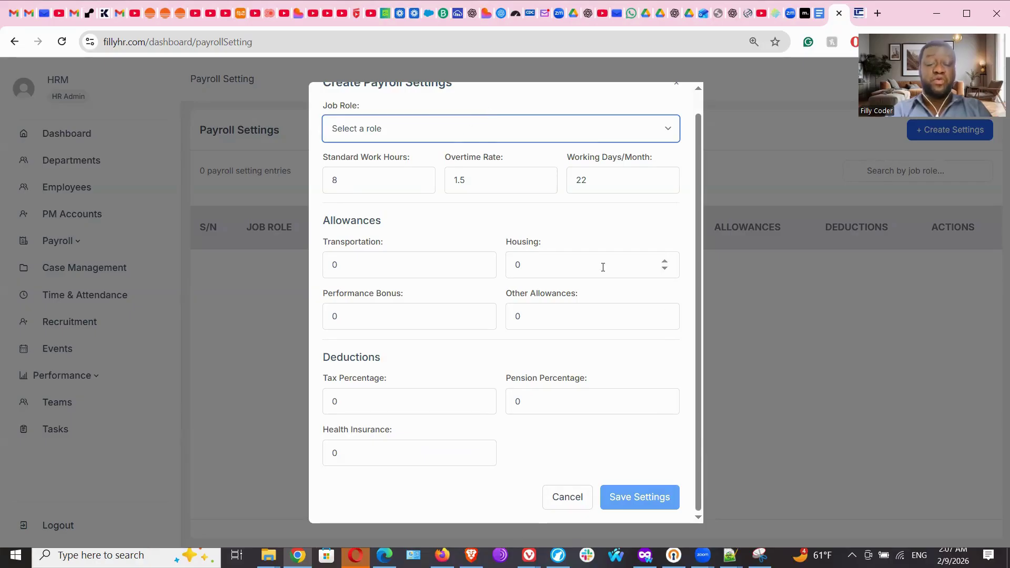
{"action": "left_click", "coordinate": [568, 501]}
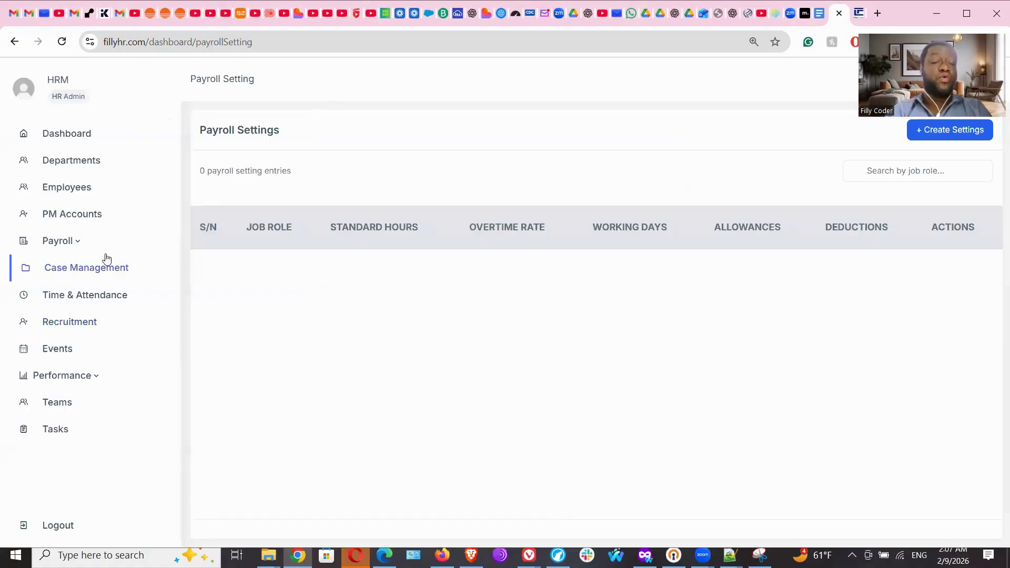
Open Case Management, check issue #7's Resolved status, then View All issues.
{"action": "left_click", "coordinate": [76, 271]}
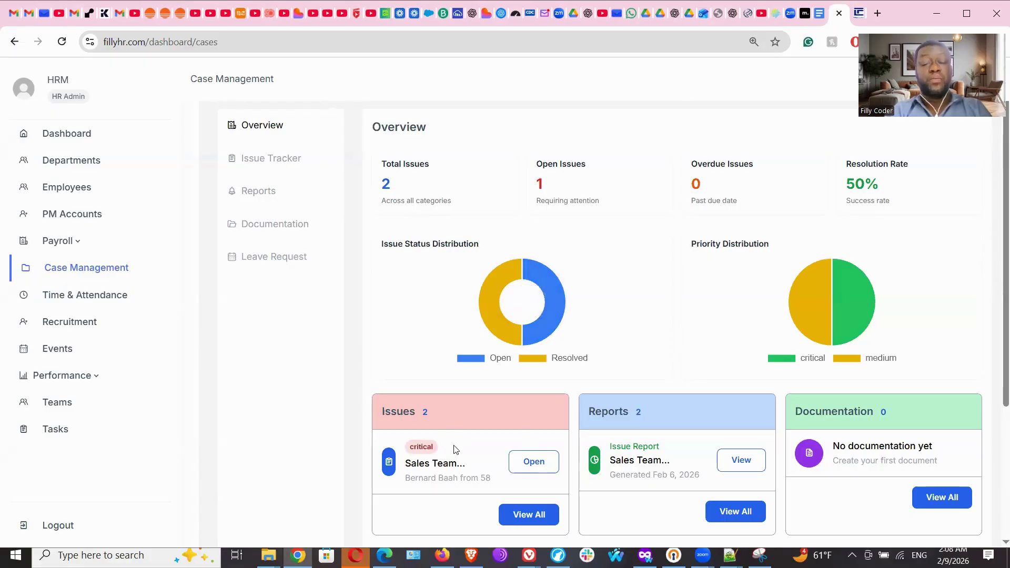
{"action": "scroll", "coordinate": [995, 271], "scroll_direction": "down", "scroll_amount": 2}
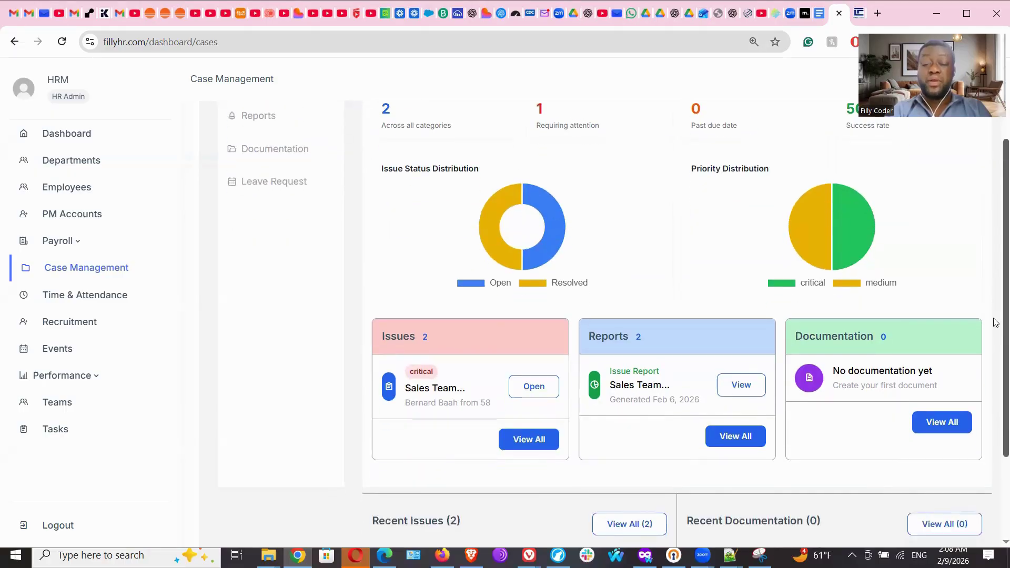
{"action": "scroll", "coordinate": [990, 368], "scroll_direction": "down", "scroll_amount": 3}
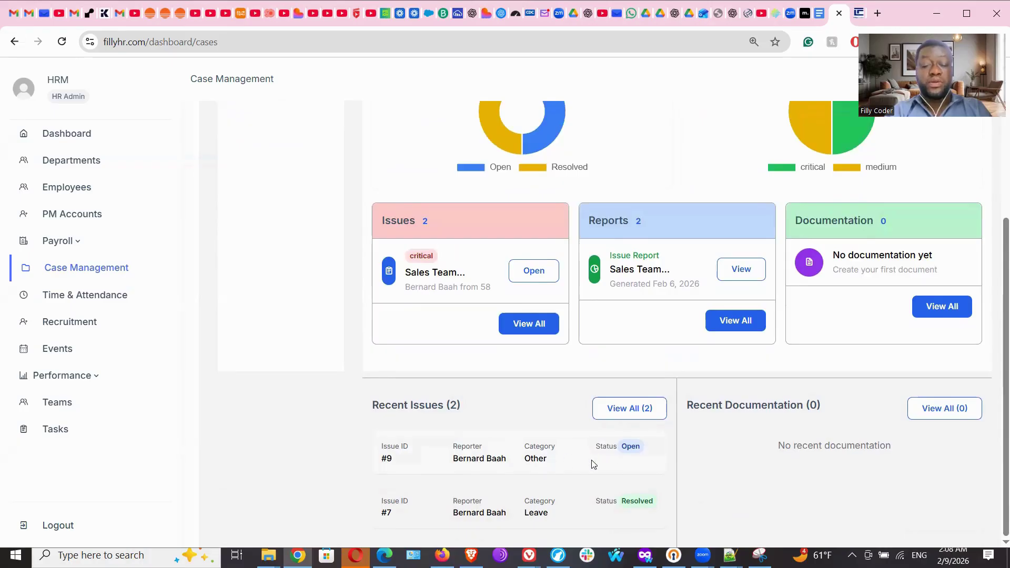
{"action": "left_click_drag", "start_coordinate": [493, 515], "coordinate": [653, 511]}
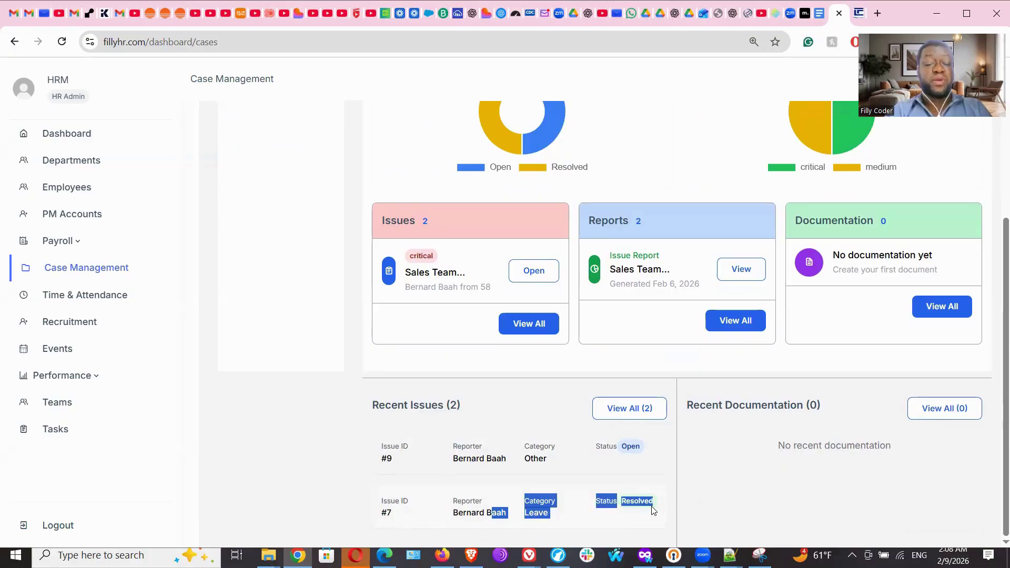
{"action": "left_click_drag", "start_coordinate": [653, 510], "coordinate": [653, 511]}
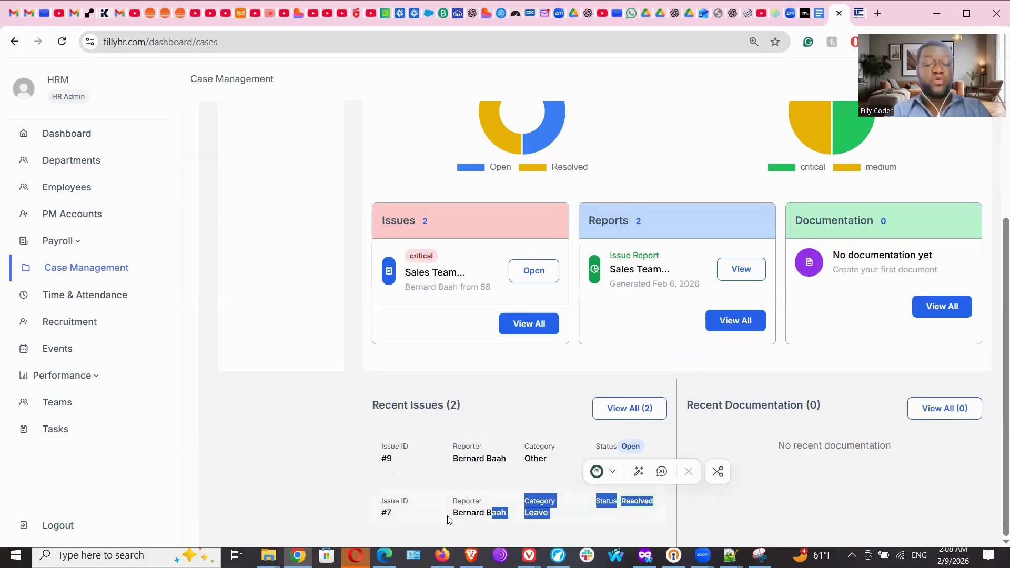
{"action": "left_click", "coordinate": [487, 520]}
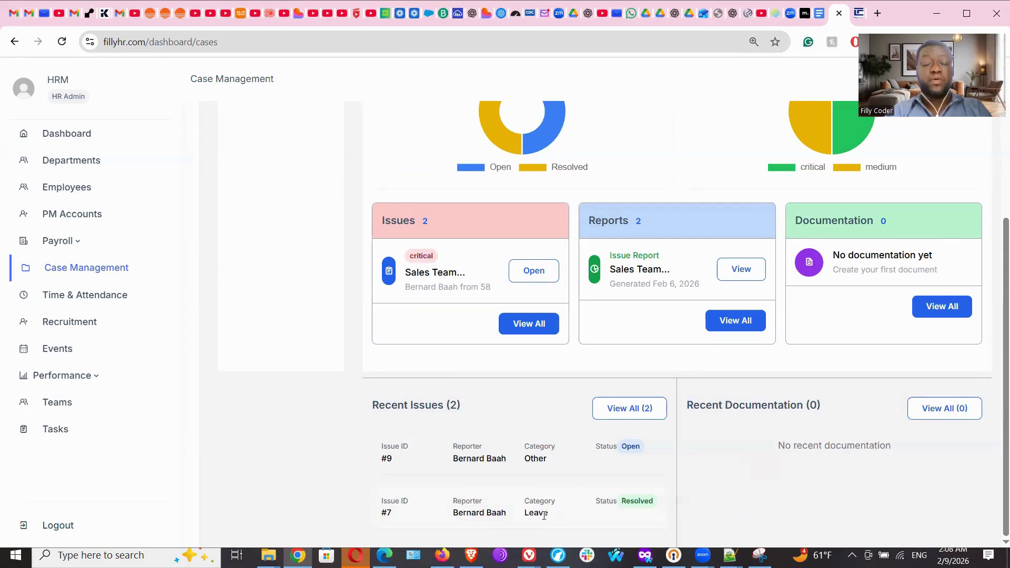
{"action": "double_click", "coordinate": [630, 503]}
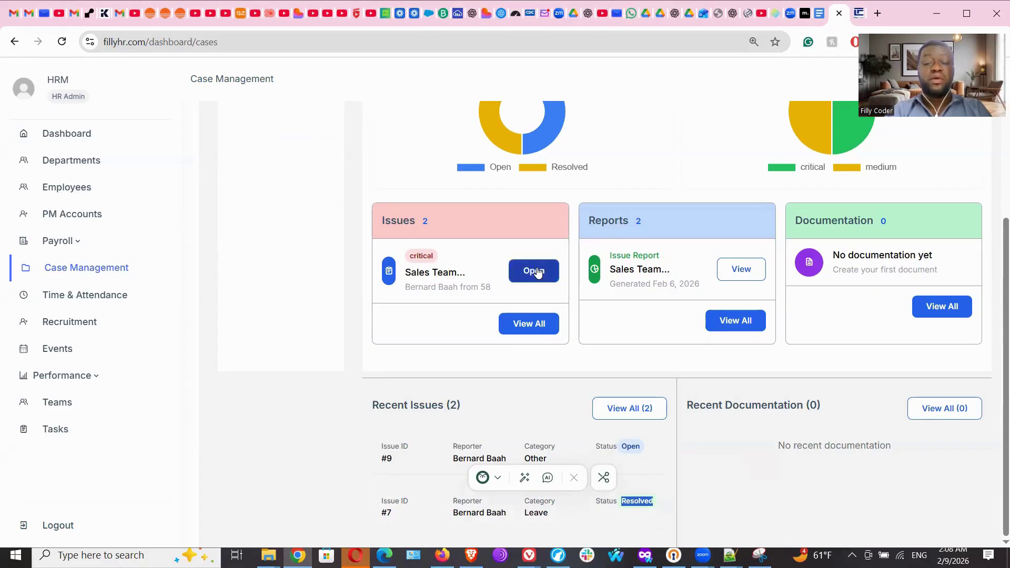
{"action": "left_click", "coordinate": [535, 328]}
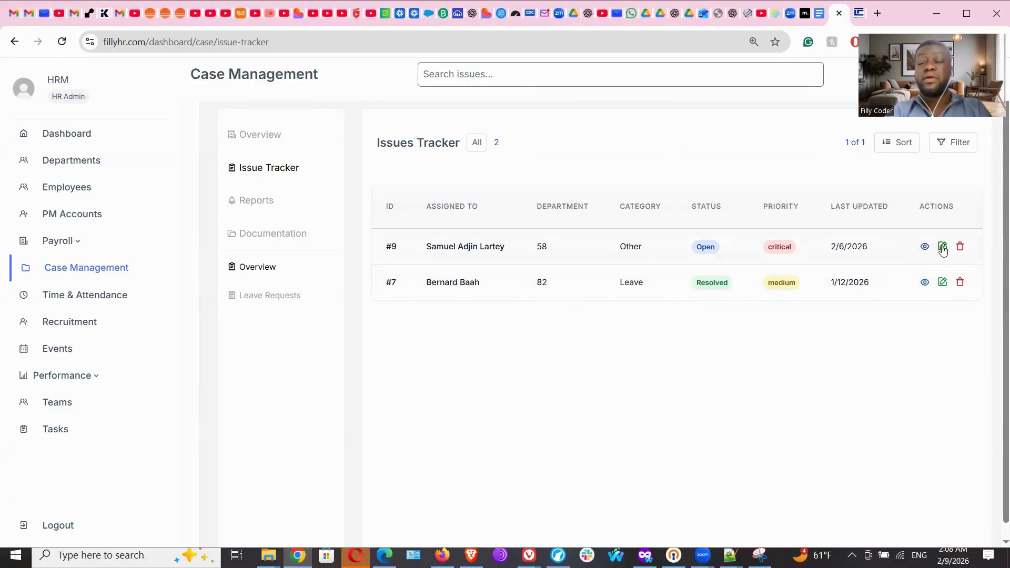
Look over issue #9's edit form and Status options unsaved, then open Reports.
{"action": "left_click", "coordinate": [943, 247]}
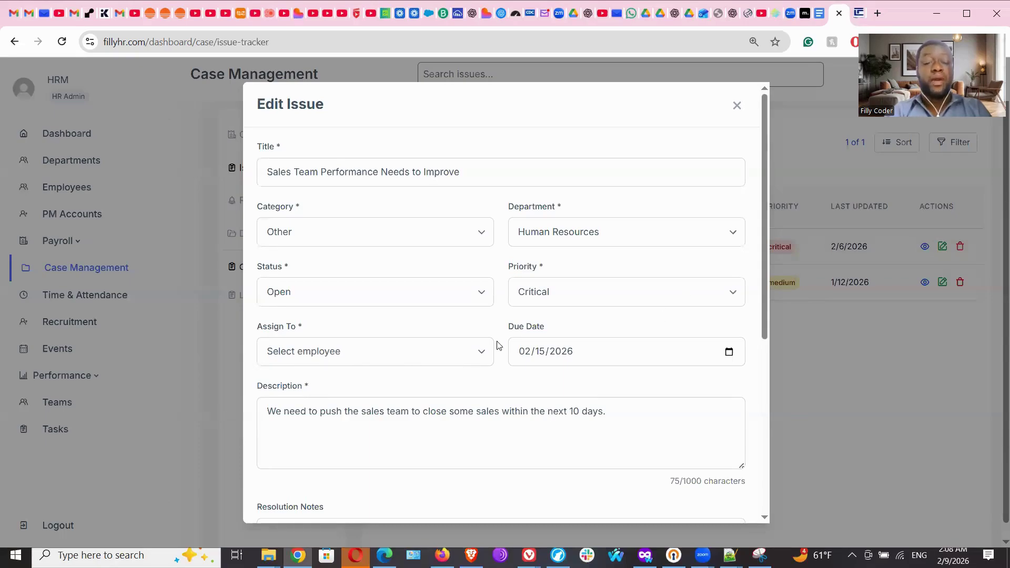
{"action": "left_click", "coordinate": [417, 295]}
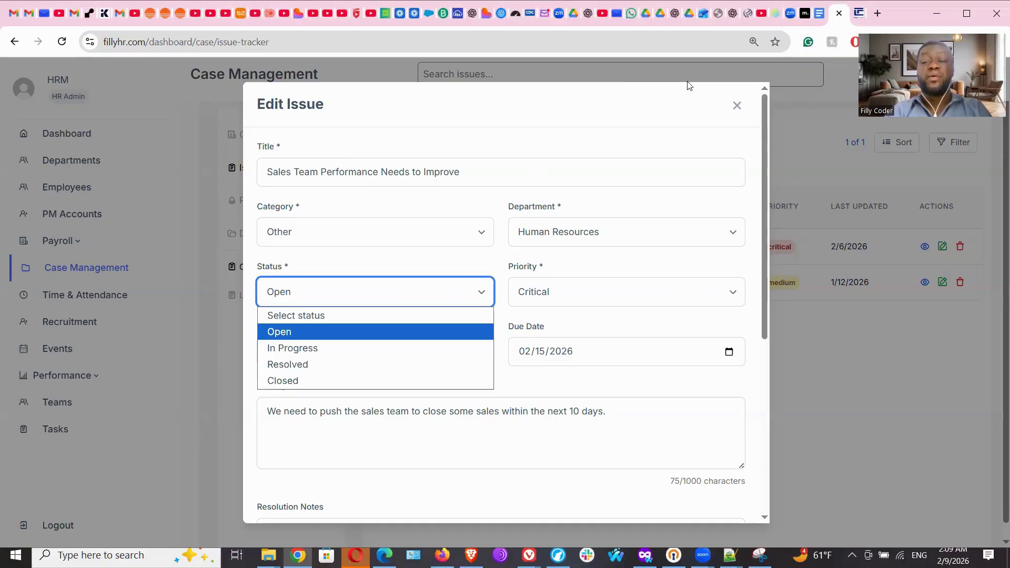
{"action": "left_click", "coordinate": [737, 106]}
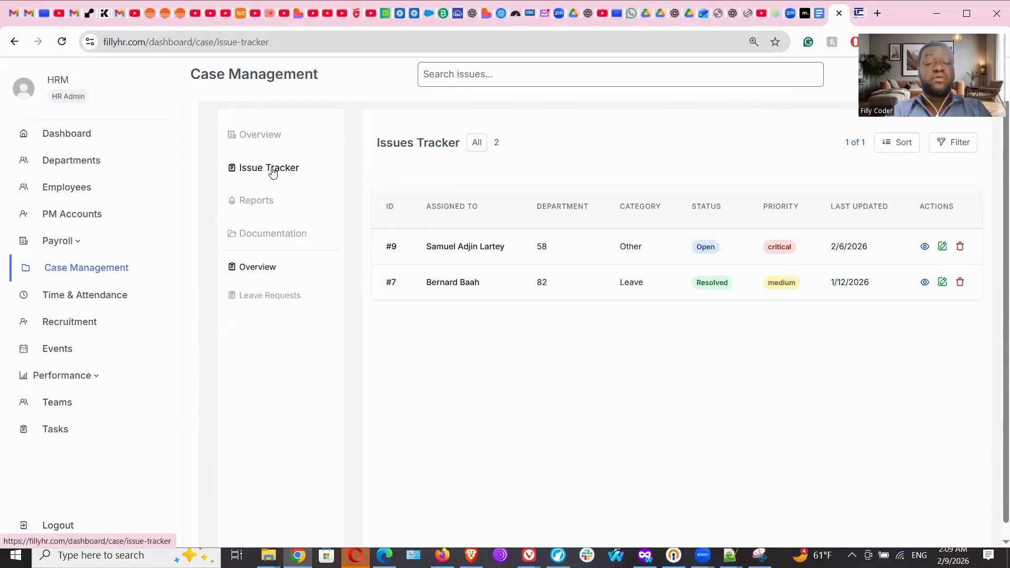
{"action": "left_click", "coordinate": [264, 205]}
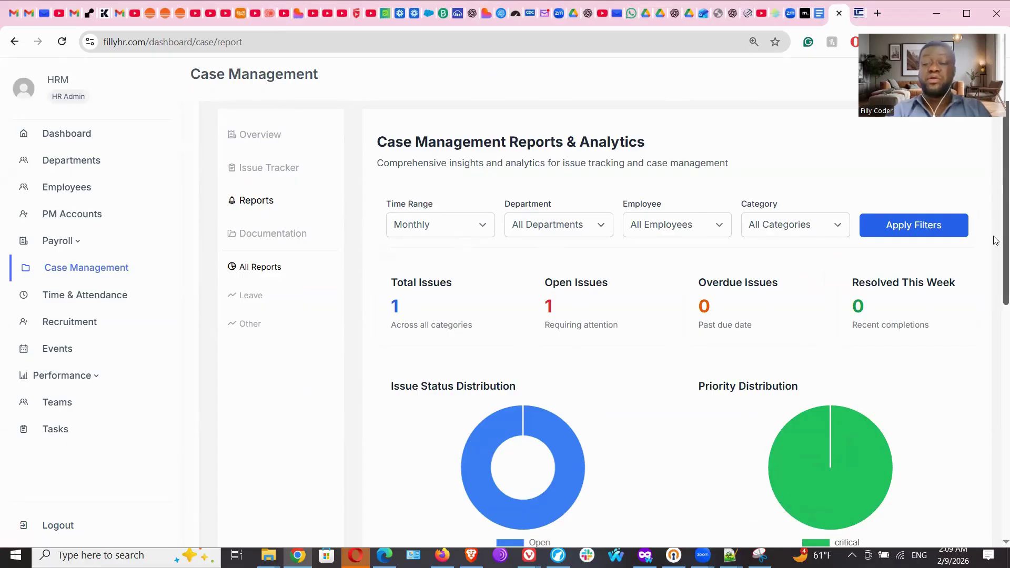
Scroll down to the Report List and back, then open case Documentation.
{"action": "scroll", "coordinate": [996, 285], "scroll_direction": "down", "scroll_amount": 8}
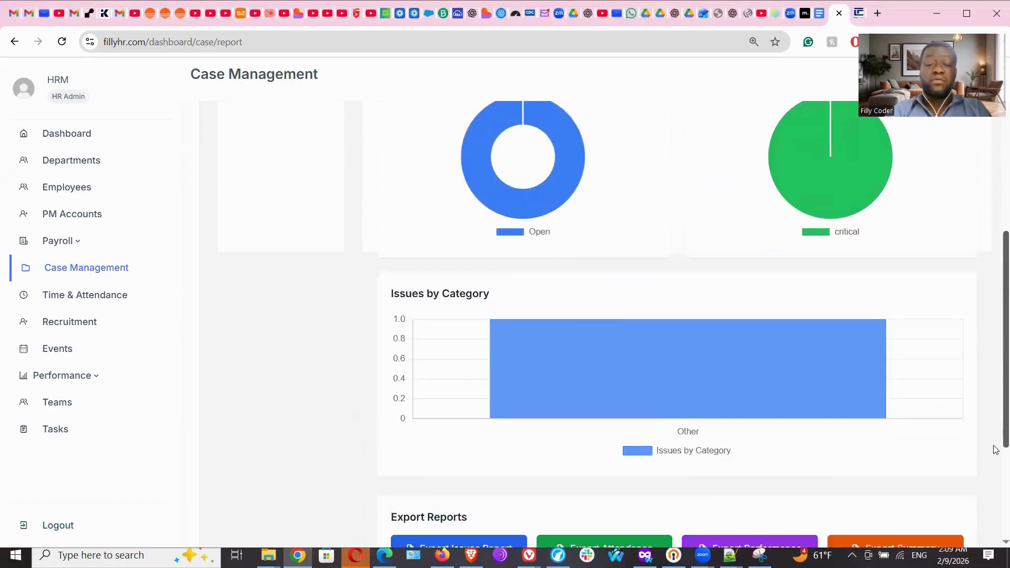
{"action": "scroll", "coordinate": [996, 450], "scroll_direction": "down", "scroll_amount": 2}
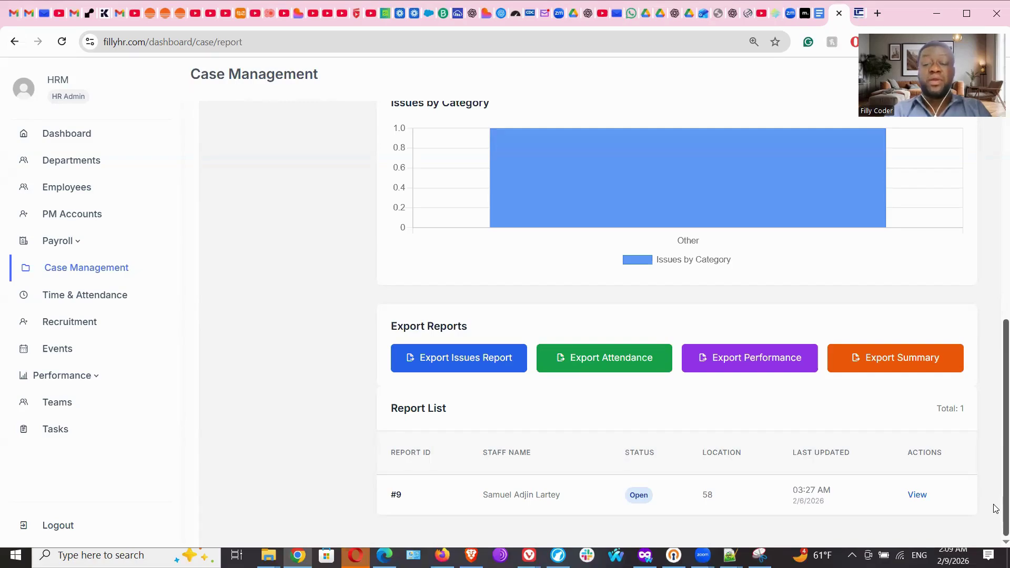
{"action": "scroll", "coordinate": [995, 347], "scroll_direction": "up", "scroll_amount": 10}
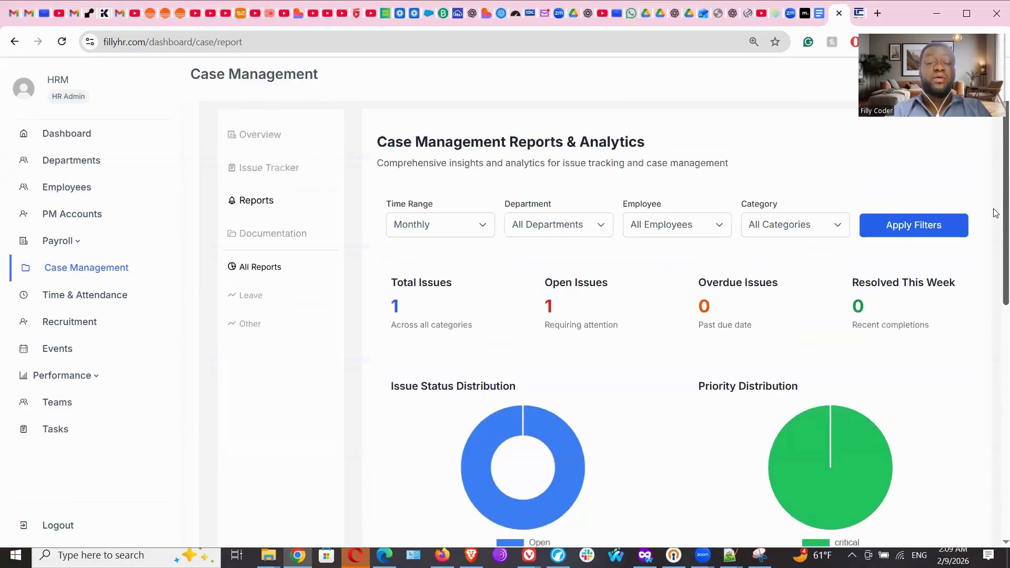
{"action": "left_click", "coordinate": [271, 241]}
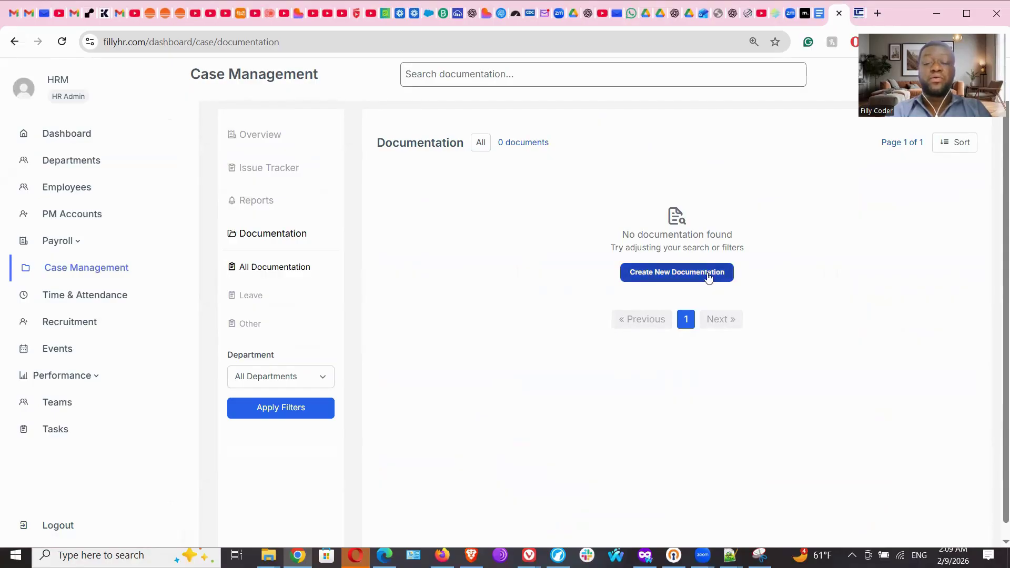
{"action": "left_click", "coordinate": [707, 273]}
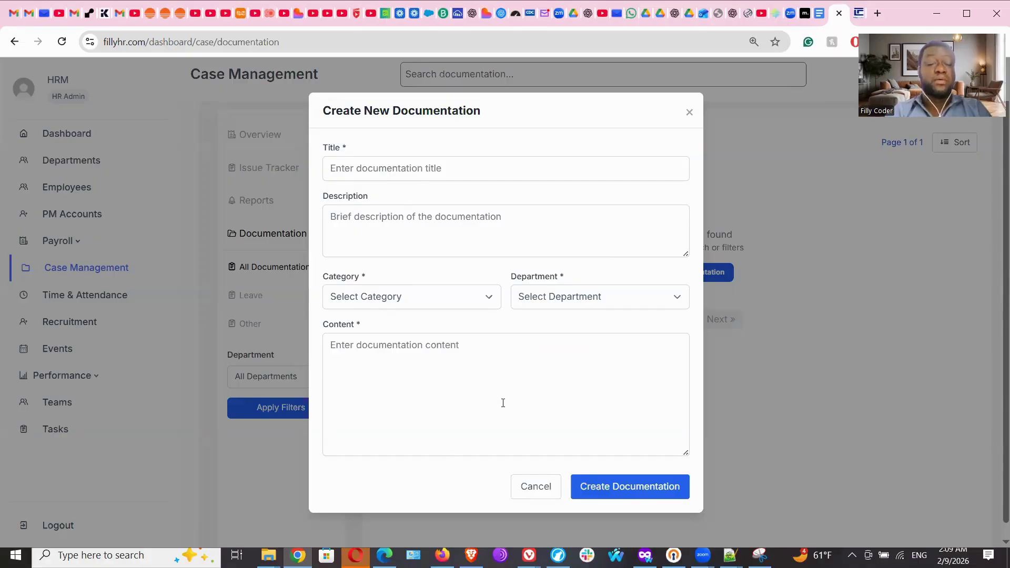
{"action": "left_click", "coordinate": [461, 365]}
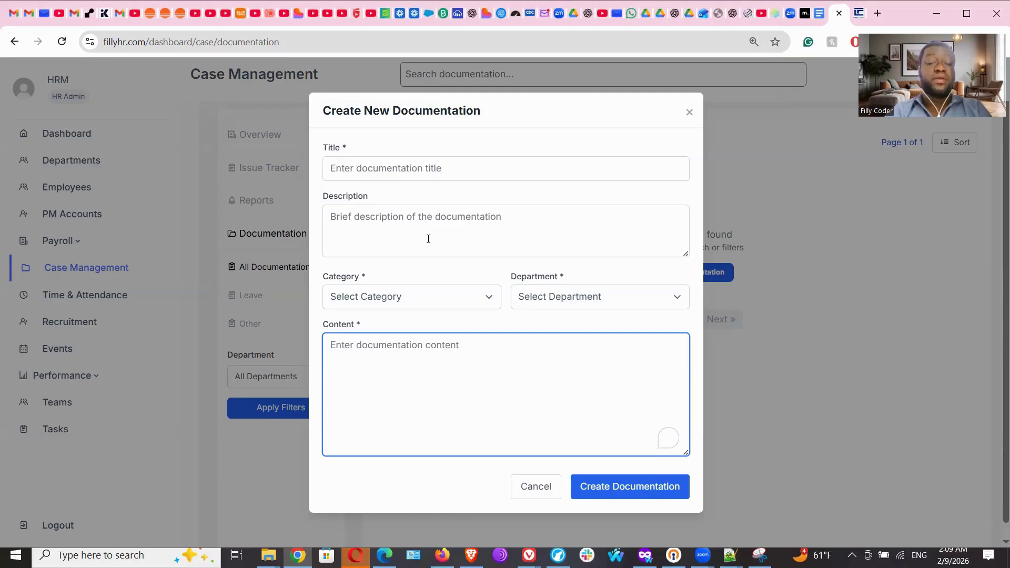
{"action": "left_click", "coordinate": [395, 299]}
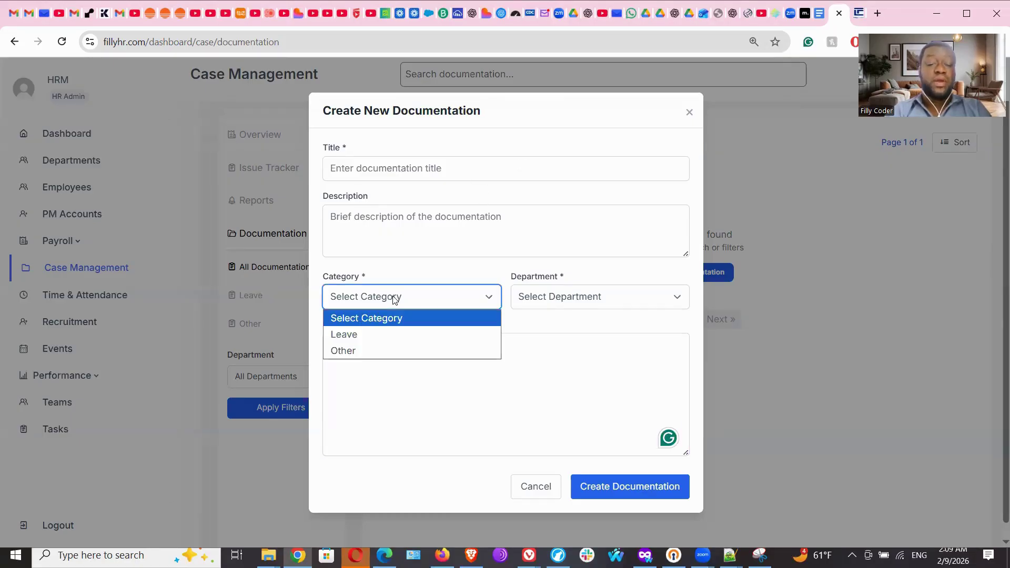
{"action": "left_click", "coordinate": [395, 299]}
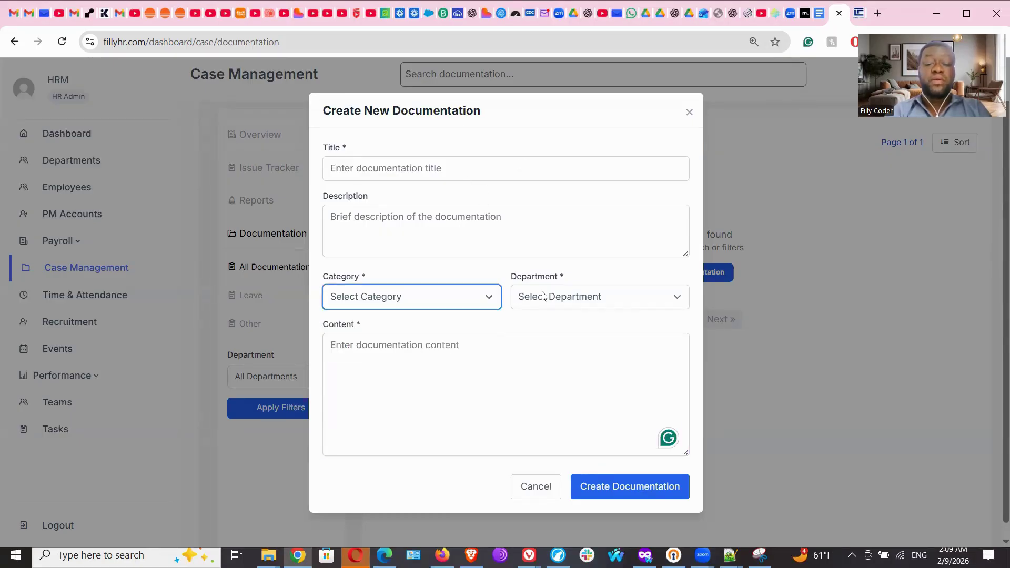
{"action": "left_click", "coordinate": [462, 300]}
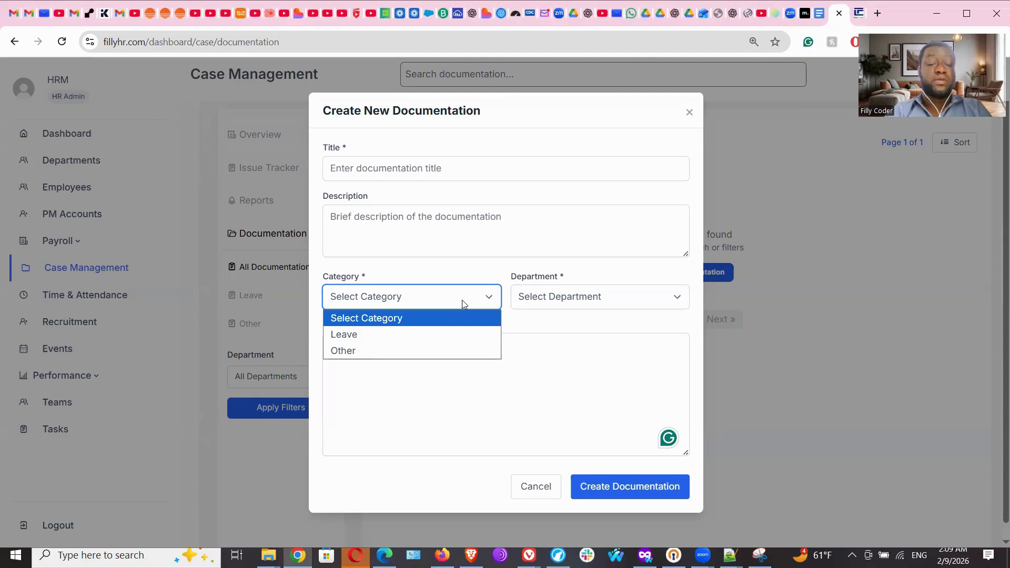
{"action": "left_click", "coordinate": [409, 353]}
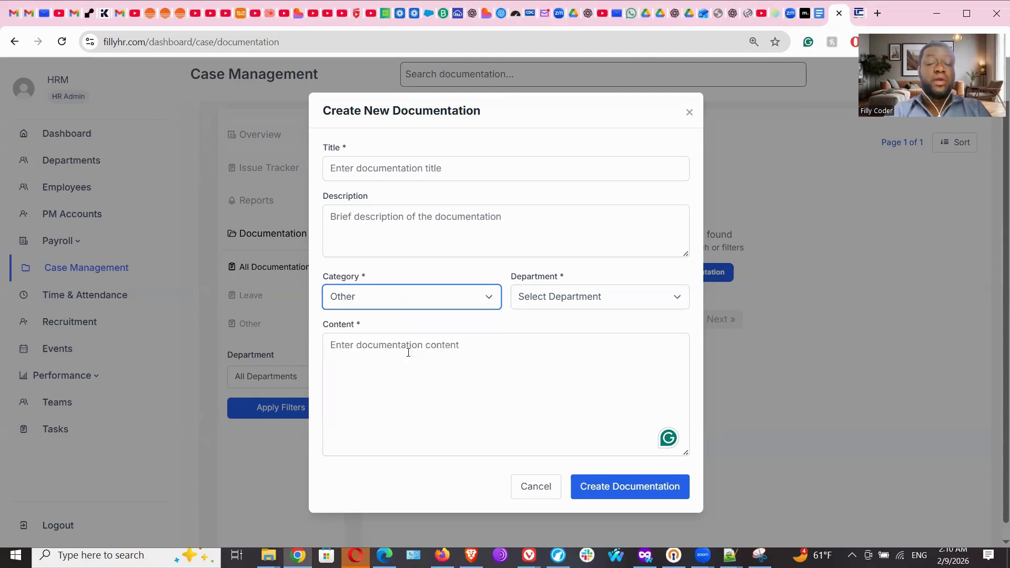
{"action": "left_click", "coordinate": [586, 298]}
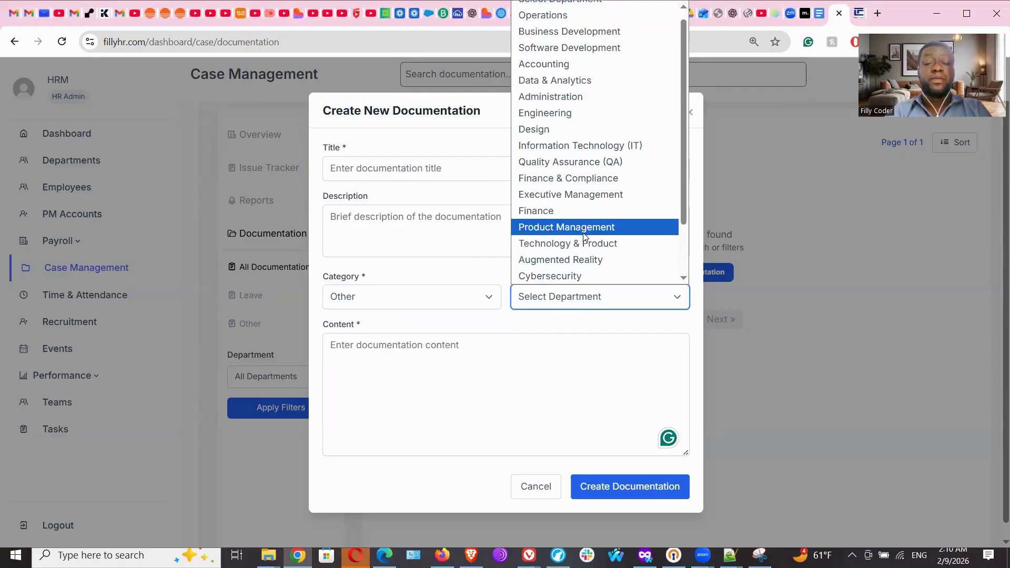
{"action": "left_click", "coordinate": [579, 243]}
{"action": "left_click", "coordinate": [480, 351]}
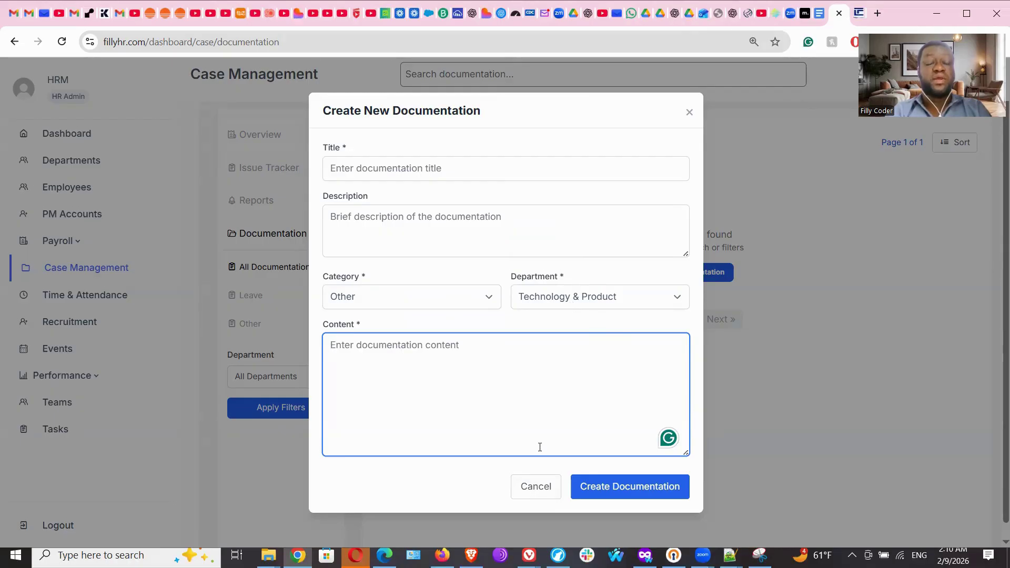
{"action": "left_click", "coordinate": [537, 492]}
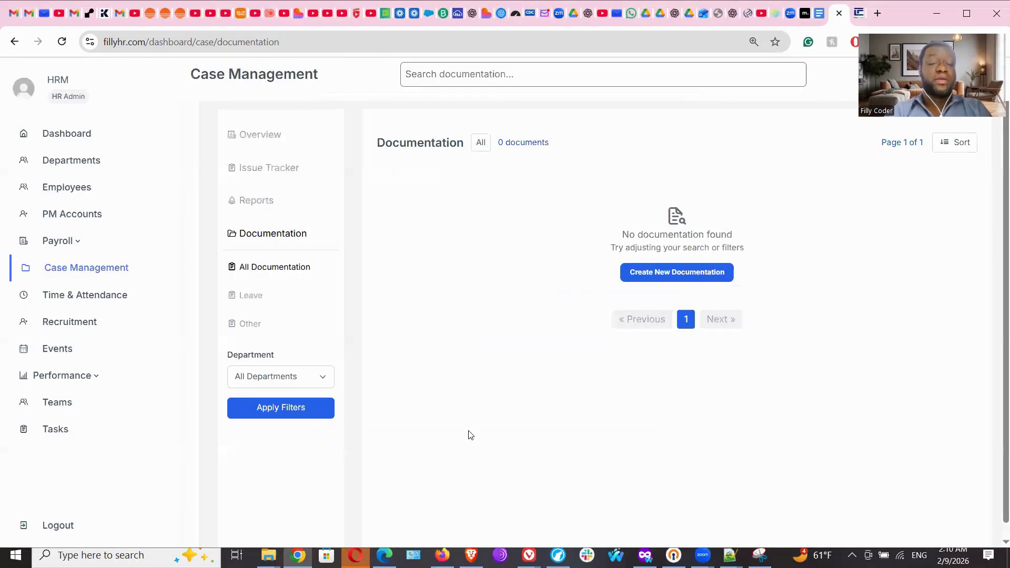
Filter documentation by Leave, Other, then Leave again, and return to Overview.
{"action": "left_click", "coordinate": [255, 301]}
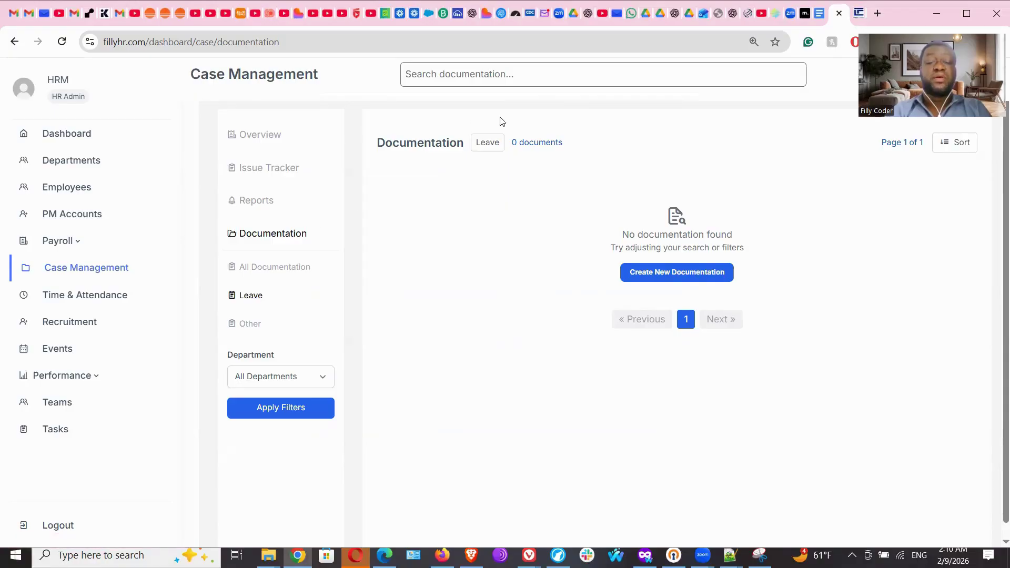
{"action": "left_click", "coordinate": [249, 325]}
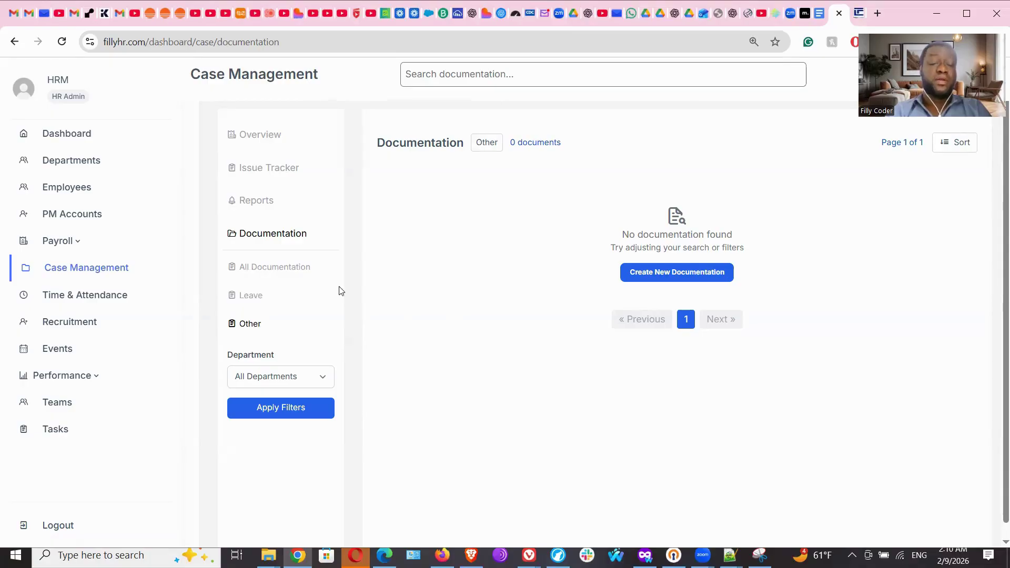
{"action": "left_click", "coordinate": [256, 298]}
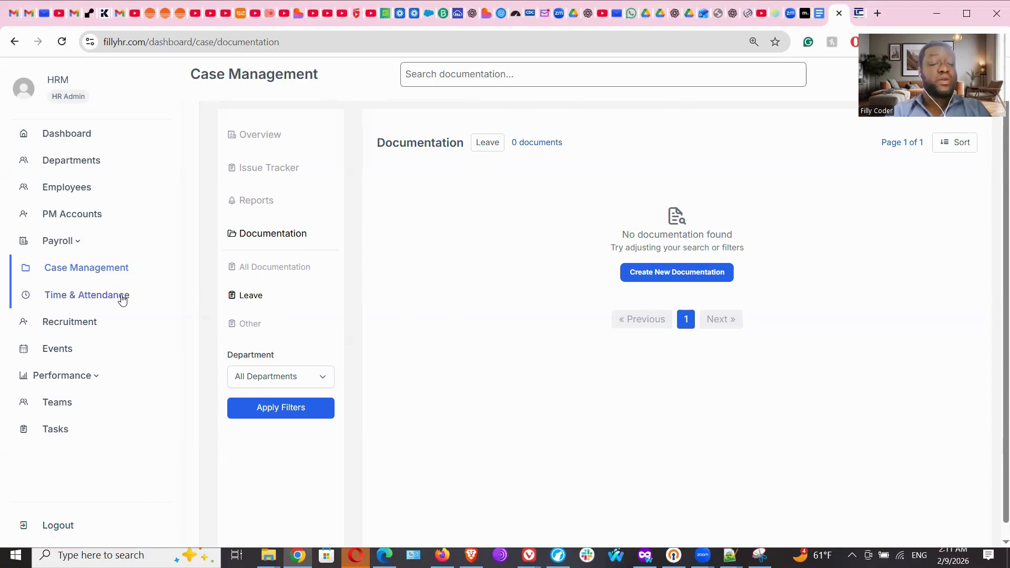
{"action": "left_click", "coordinate": [260, 134]}
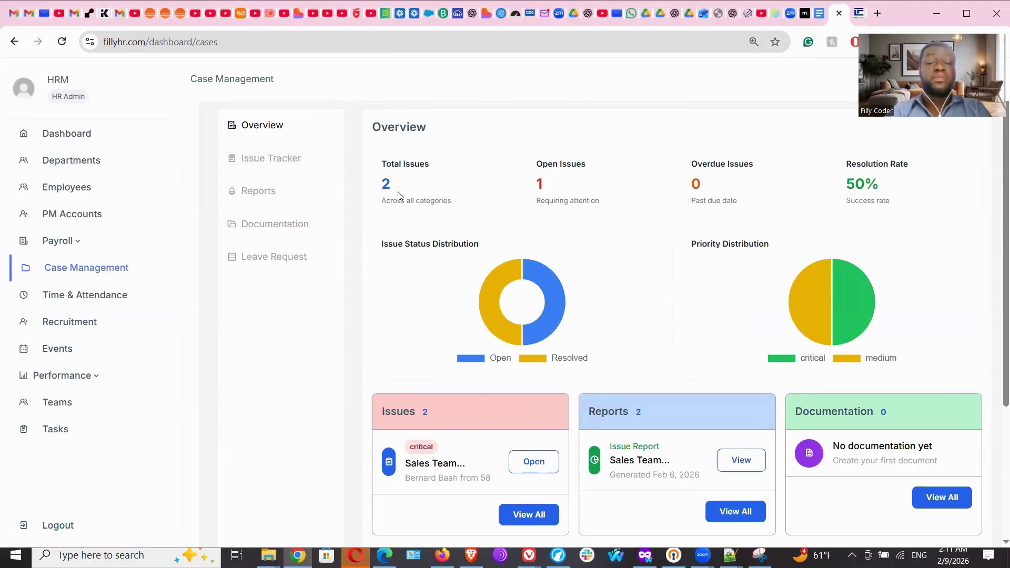
Pass through the Issue Tracker and open Time & Attendance clock-in records.
{"action": "left_click", "coordinate": [267, 160]}
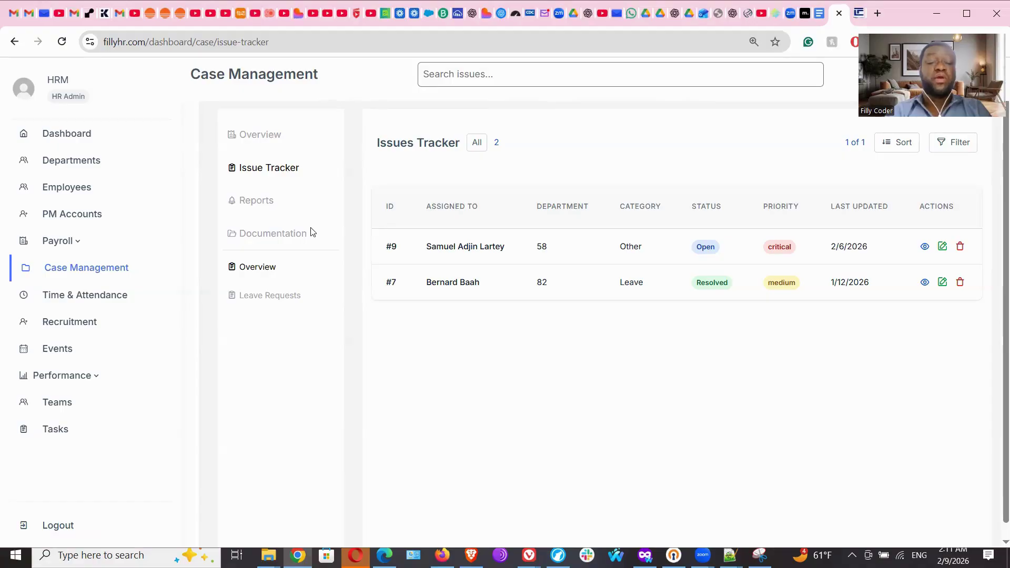
{"action": "left_click", "coordinate": [96, 295]}
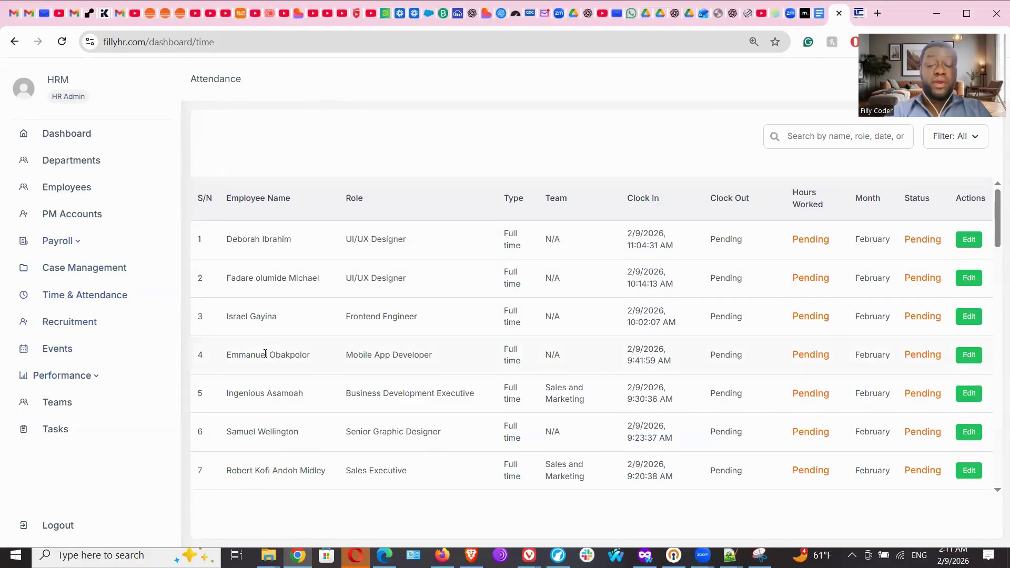
Scroll the attendance table, view the empty Recruitment board, and open a blank browser tab.
{"action": "left_click_drag", "start_coordinate": [998, 221], "coordinate": [998, 459]}
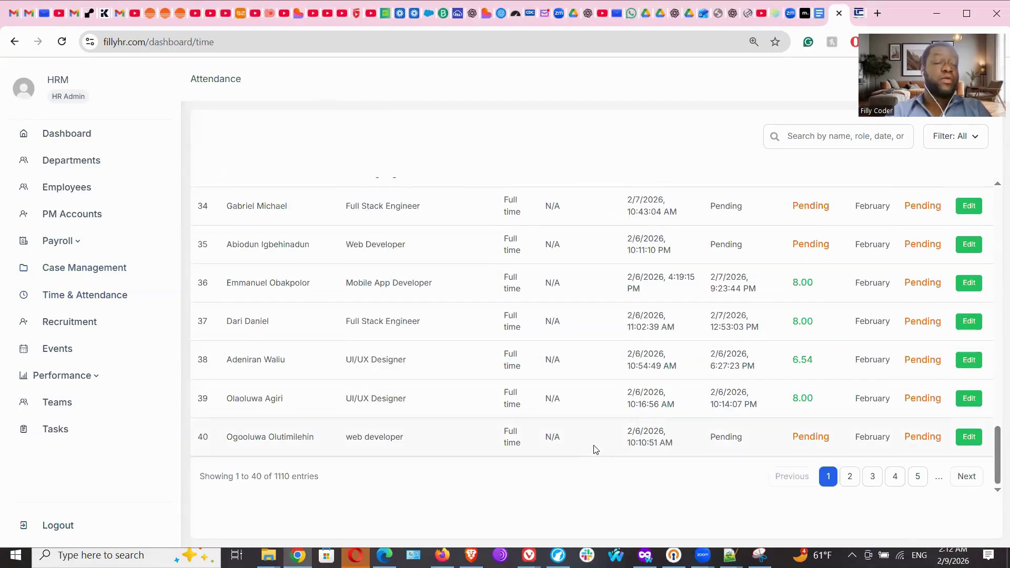
{"action": "left_click", "coordinate": [68, 324]}
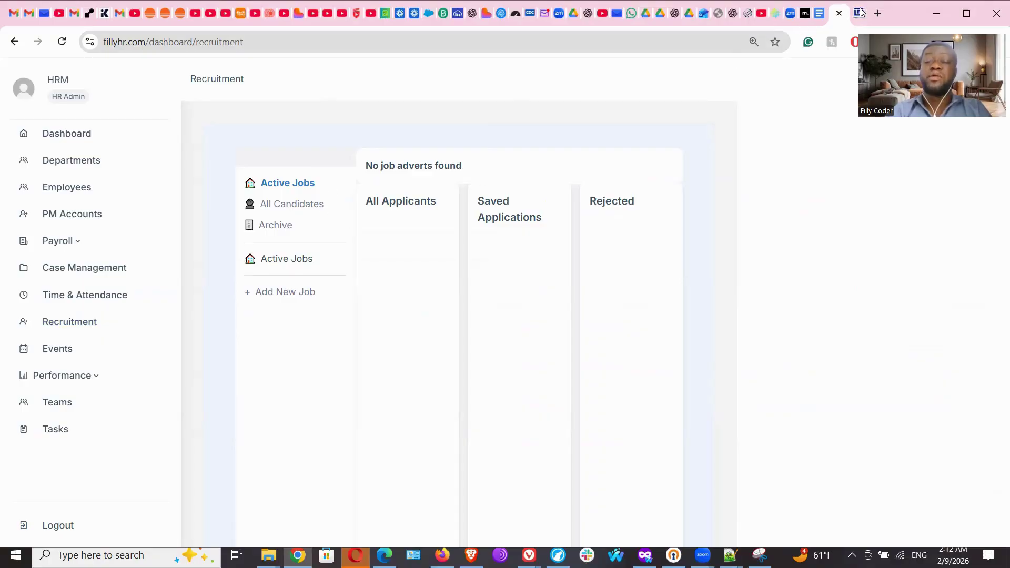
{"action": "left_click", "coordinate": [877, 12]}
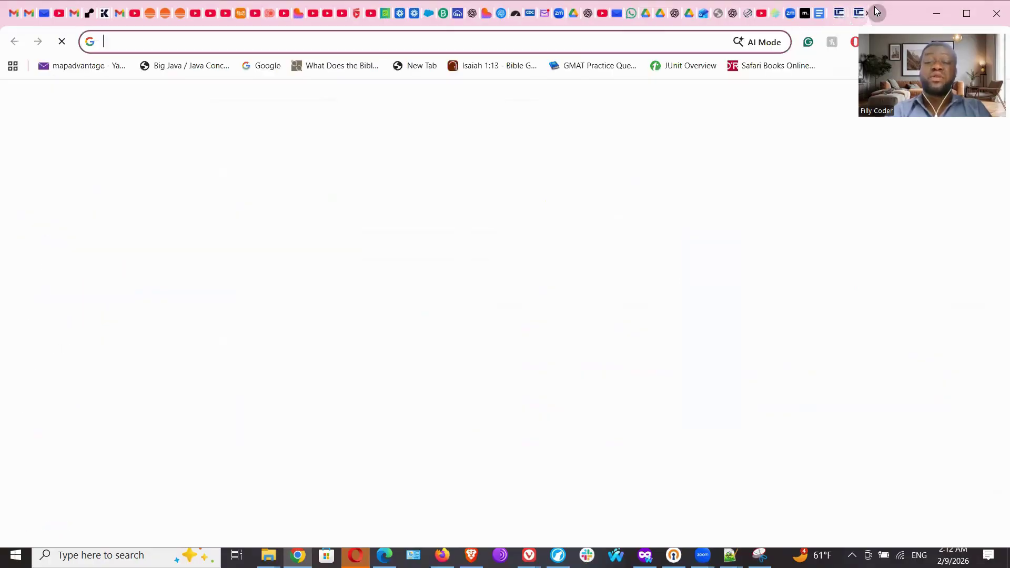
Go to fillyjobs.com in the new tab using the address bar suggestion.
{"action": "left_click", "coordinate": [571, 44]}
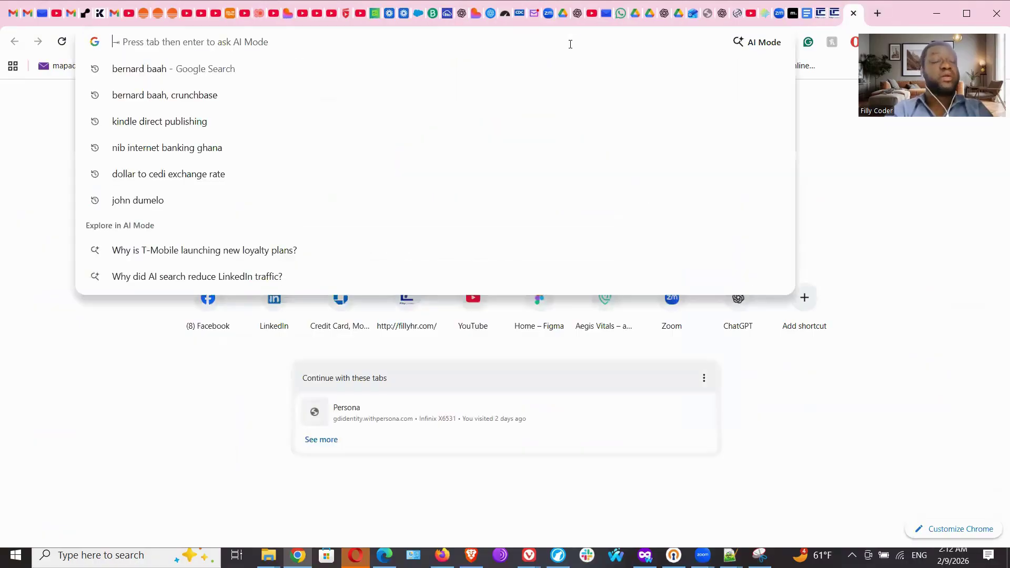
{"action": "type", "text": "fill"}
{"action": "key", "text": "BackSpace"}
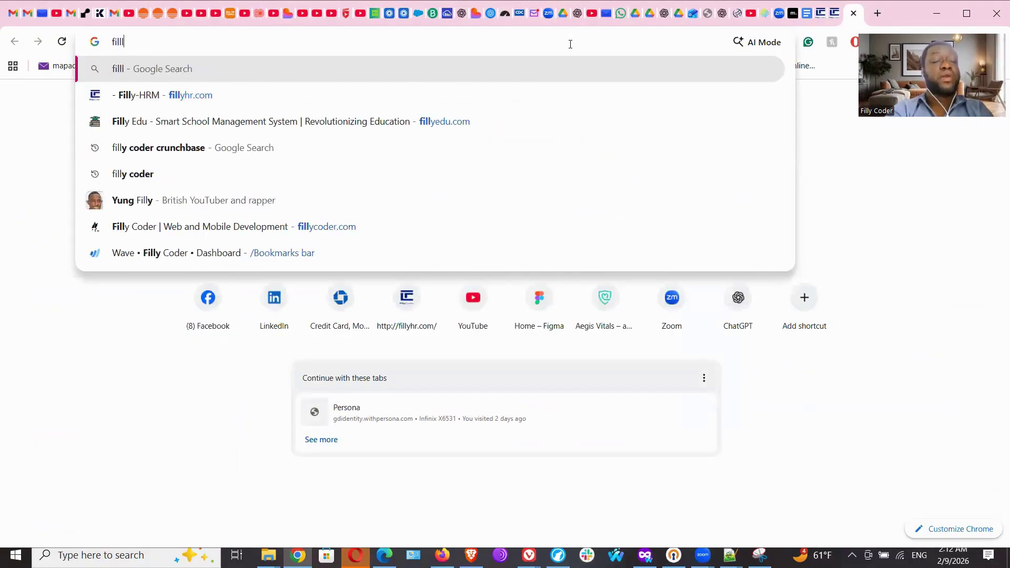
{"action": "type", "text": "y"}
{"action": "key", "text": "BackSpace"}
{"action": "type", "text": "y"}
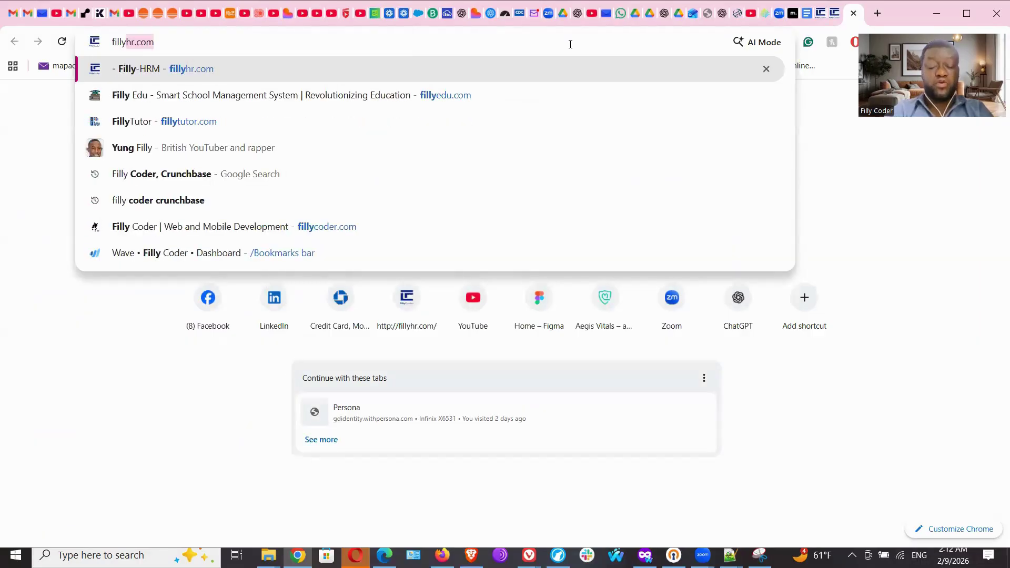
{"action": "type", "text": "jobs"}
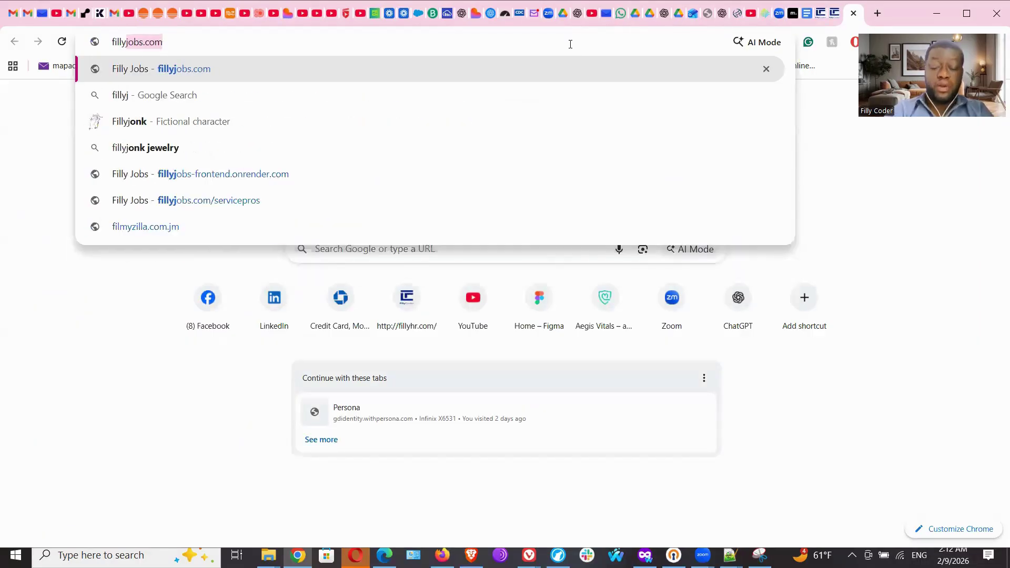
{"action": "key", "text": "Right"}
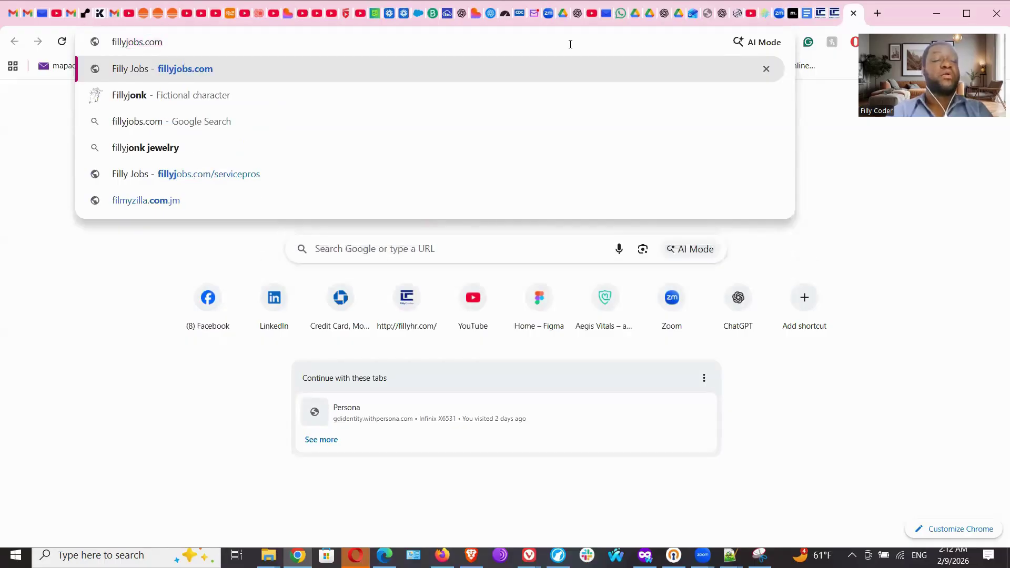
{"action": "key", "text": "Return"}
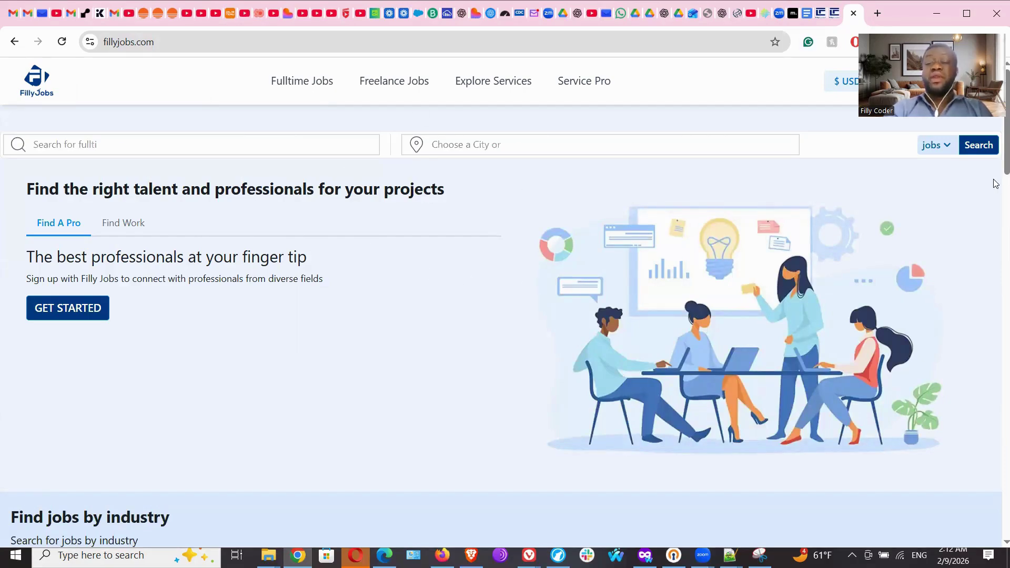
Scroll through the Filly Jobs homepage, then close its tab.
{"action": "scroll", "coordinate": [997, 179], "scroll_direction": "down", "scroll_amount": 1}
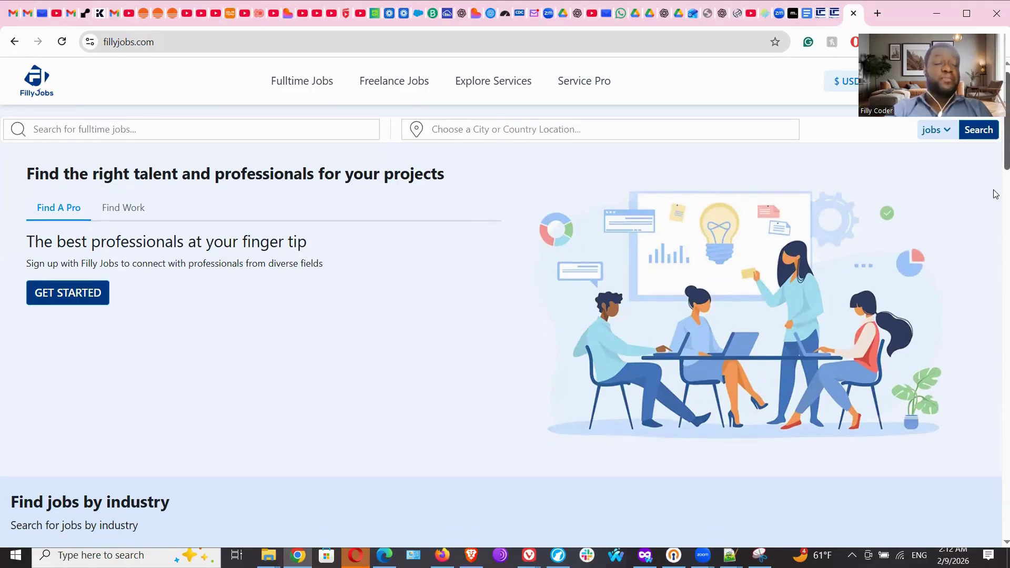
{"action": "scroll", "coordinate": [996, 195], "scroll_direction": "down", "scroll_amount": 3}
{"action": "scroll", "coordinate": [996, 211], "scroll_direction": "down", "scroll_amount": 3}
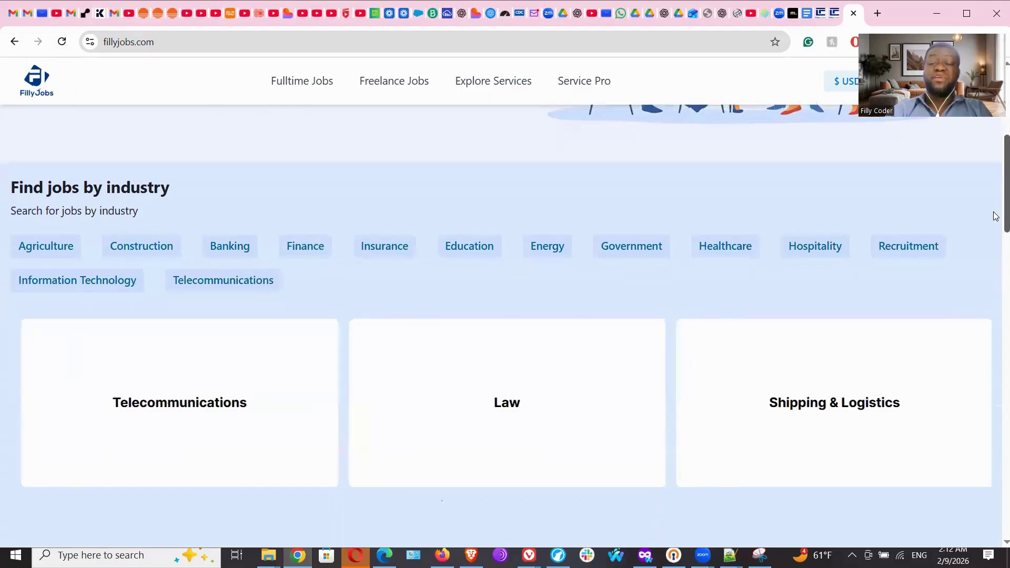
{"action": "scroll", "coordinate": [995, 273], "scroll_direction": "down", "scroll_amount": 10}
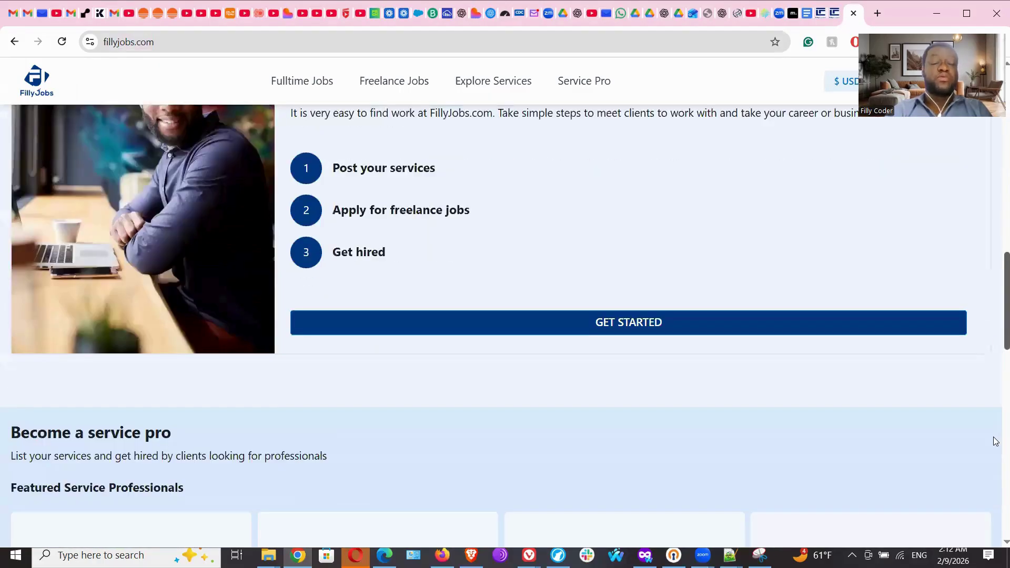
{"action": "scroll", "coordinate": [996, 421], "scroll_direction": "down", "scroll_amount": 10}
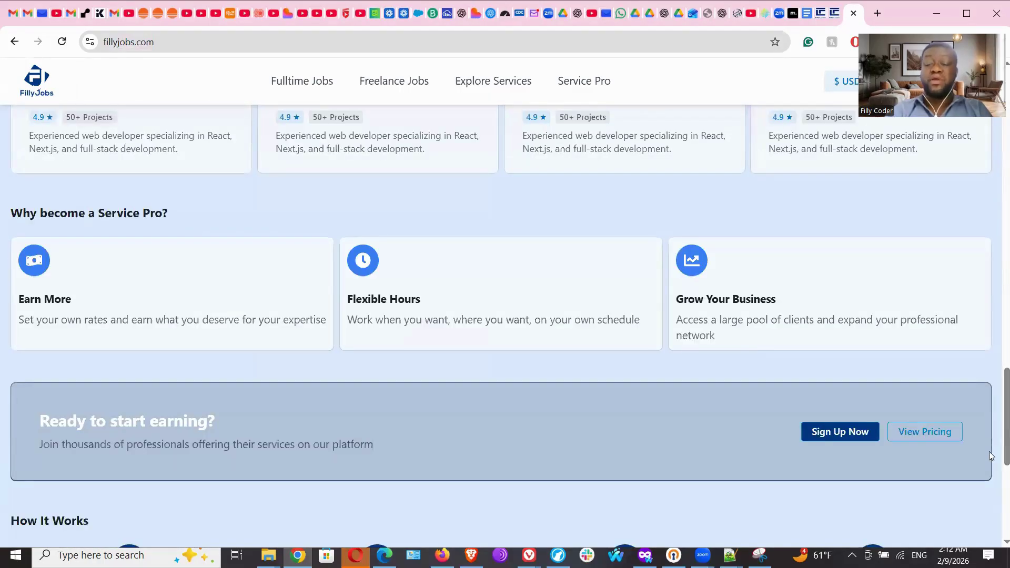
{"action": "left_click_drag", "start_coordinate": [996, 429], "coordinate": [996, 136]}
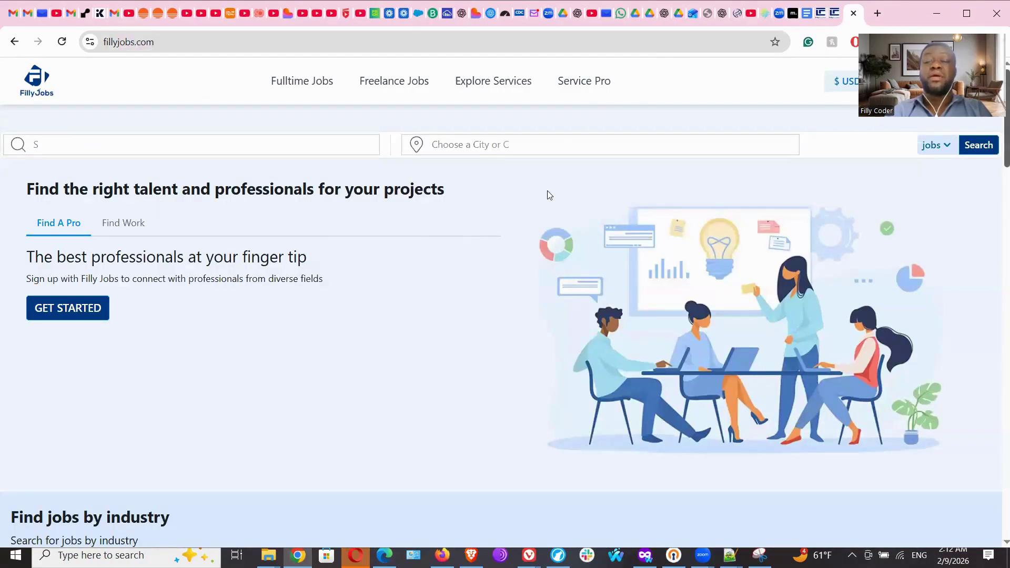
{"action": "key", "text": "ctrl+w"}
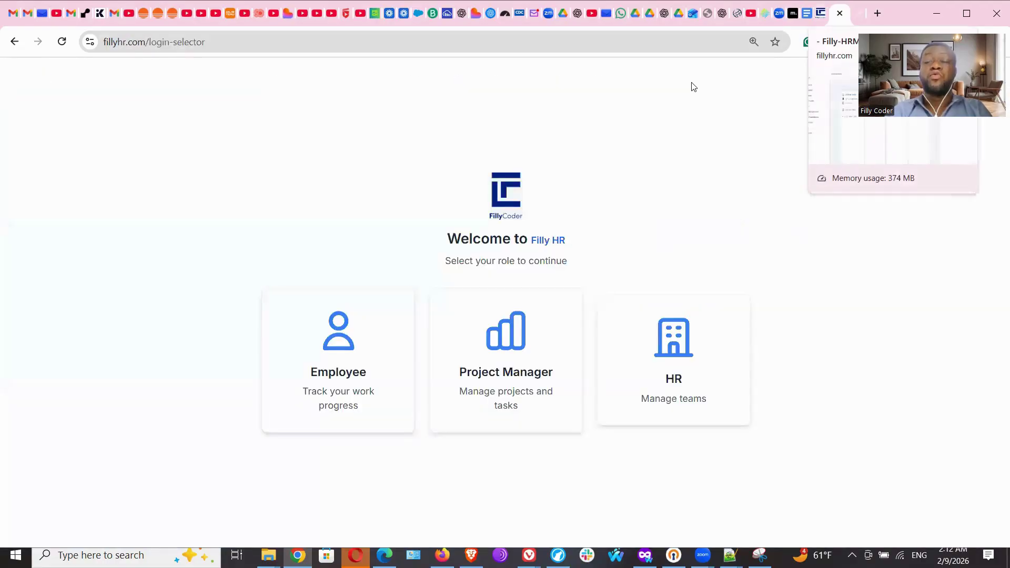
Open Add New Job on the Recruitment page and scroll the Create Job Advert form's fields.
{"action": "key", "text": "ctrl+Page_Up"}
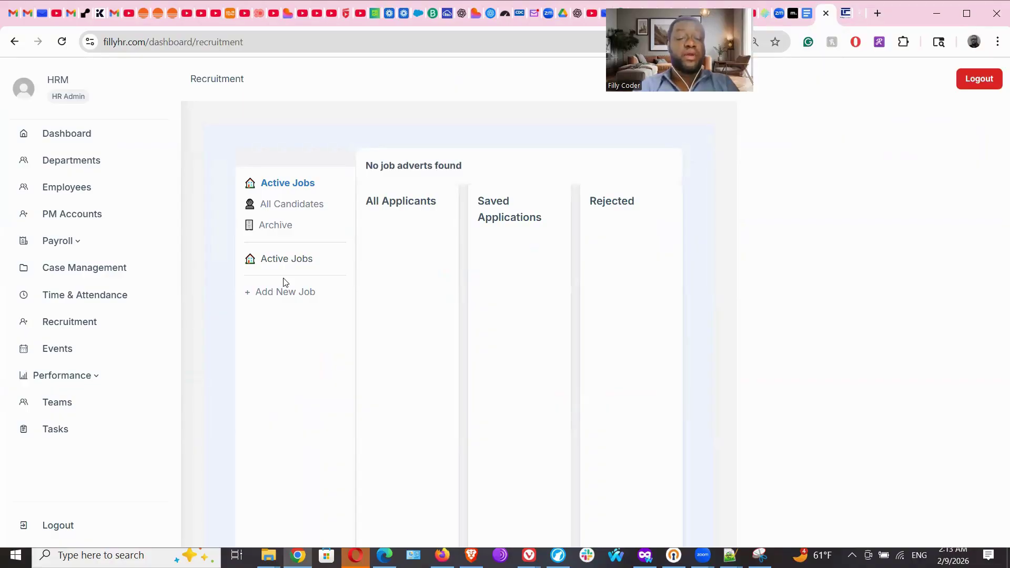
{"action": "left_click", "coordinate": [286, 293]}
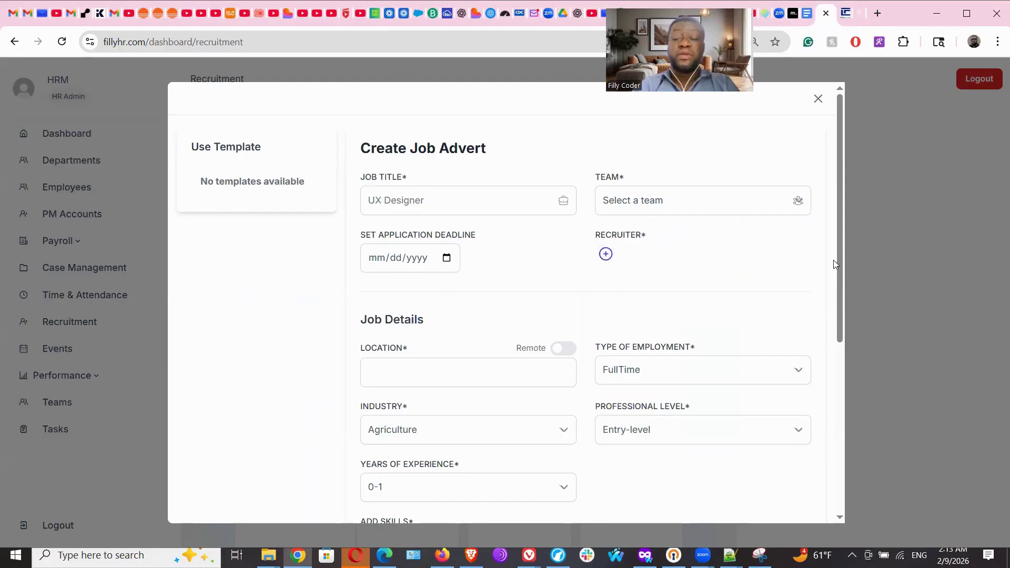
{"action": "left_click_drag", "start_coordinate": [837, 259], "coordinate": [835, 453]}
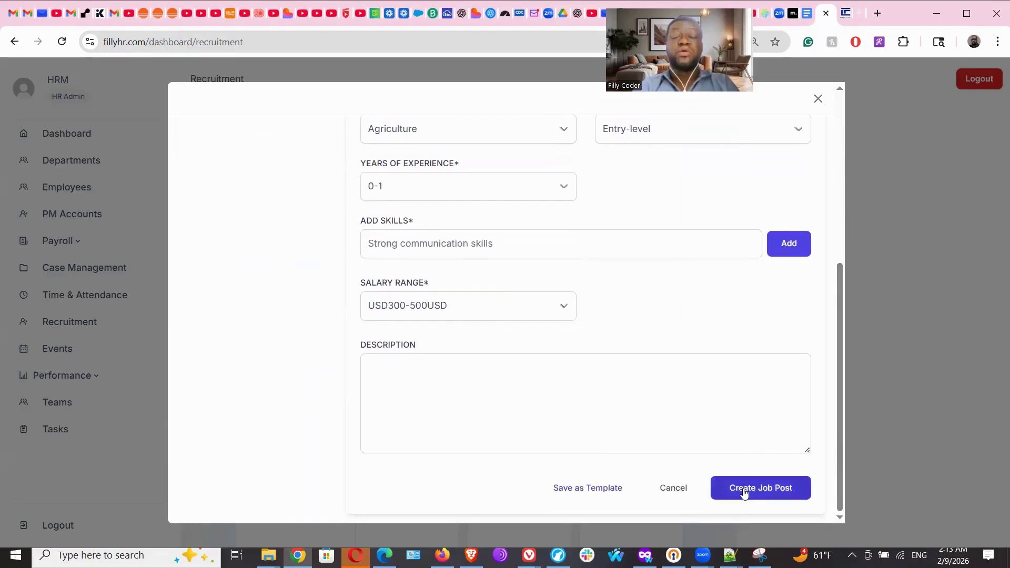
{"action": "left_click", "coordinate": [862, 19]}
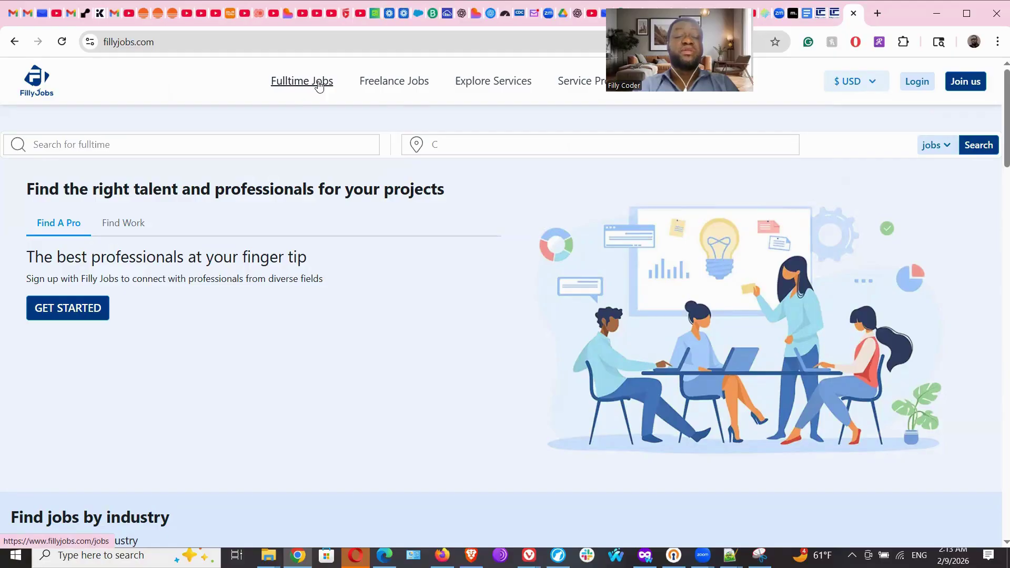
Browse the Fulltime Jobs listings on Filly Jobs, then go back to the Filly-HRM tab.
{"action": "left_click", "coordinate": [319, 82]}
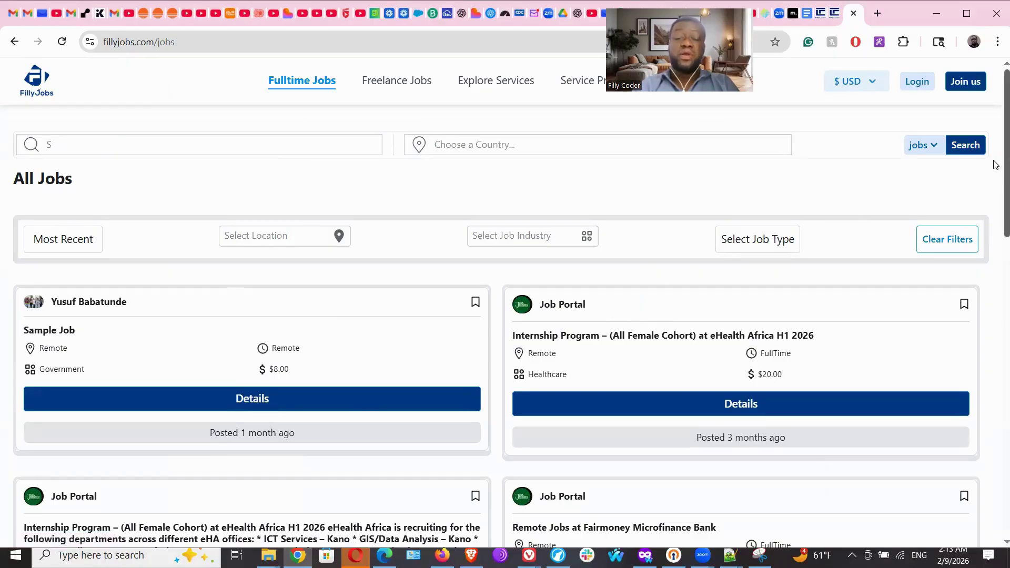
{"action": "scroll", "coordinate": [997, 164], "scroll_direction": "down", "scroll_amount": 2}
{"action": "scroll", "coordinate": [995, 273], "scroll_direction": "down", "scroll_amount": 10}
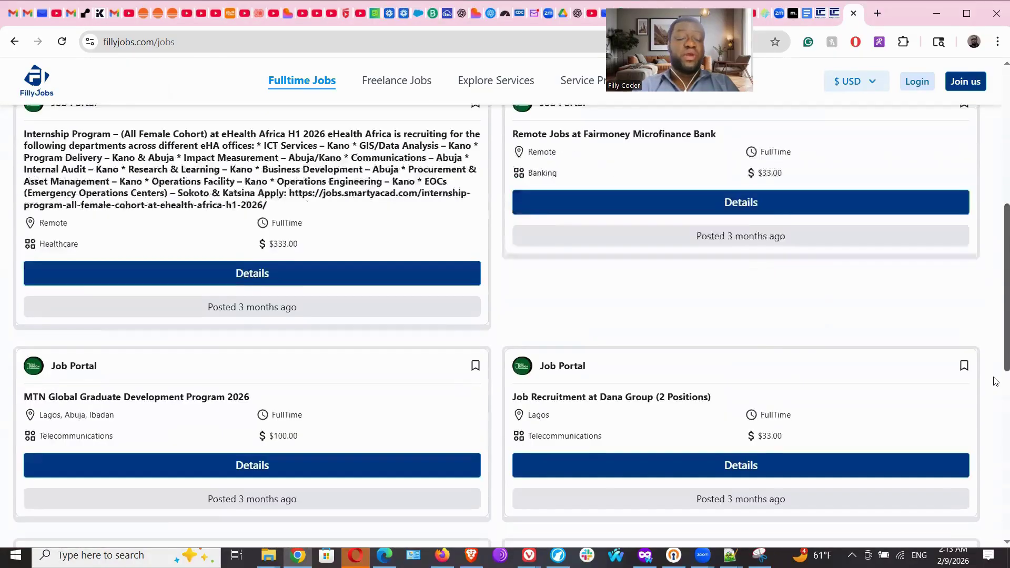
{"action": "scroll", "coordinate": [996, 219], "scroll_direction": "up", "scroll_amount": 15}
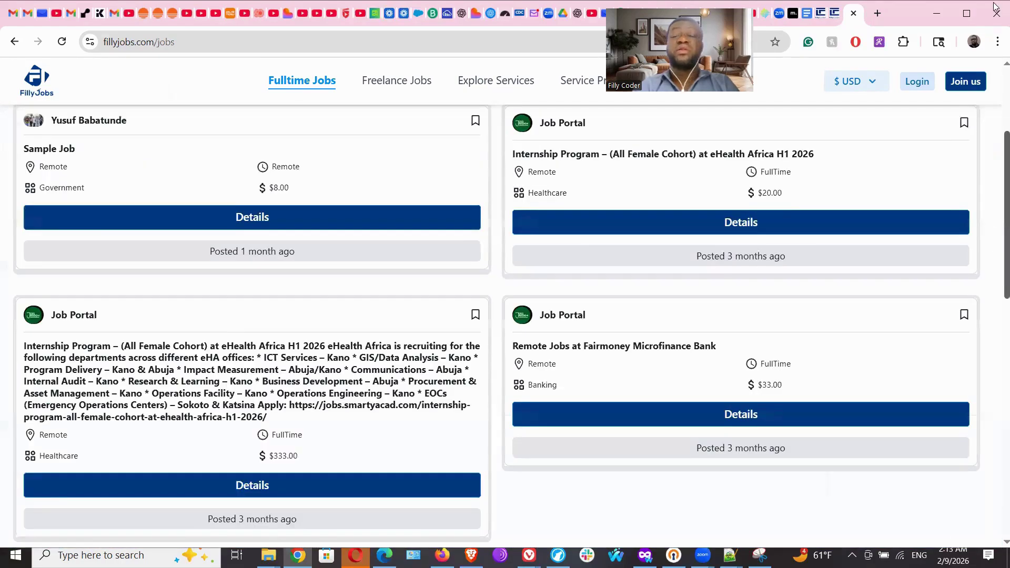
{"action": "left_click", "coordinate": [823, 11]}
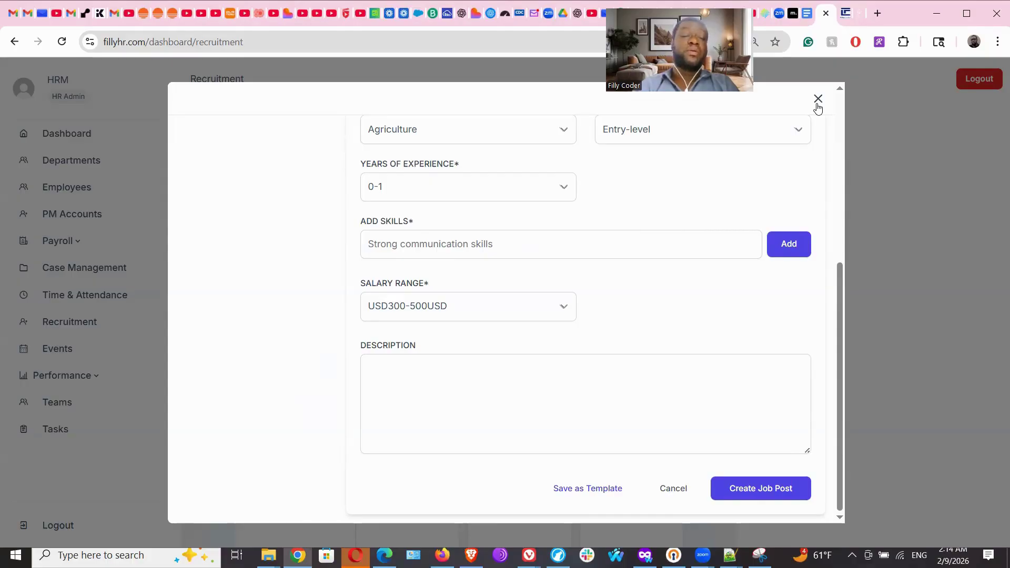
Close the Create Job Advert dialog unposted, glance at Archive, then return to Active Jobs.
{"action": "left_click", "coordinate": [818, 99]}
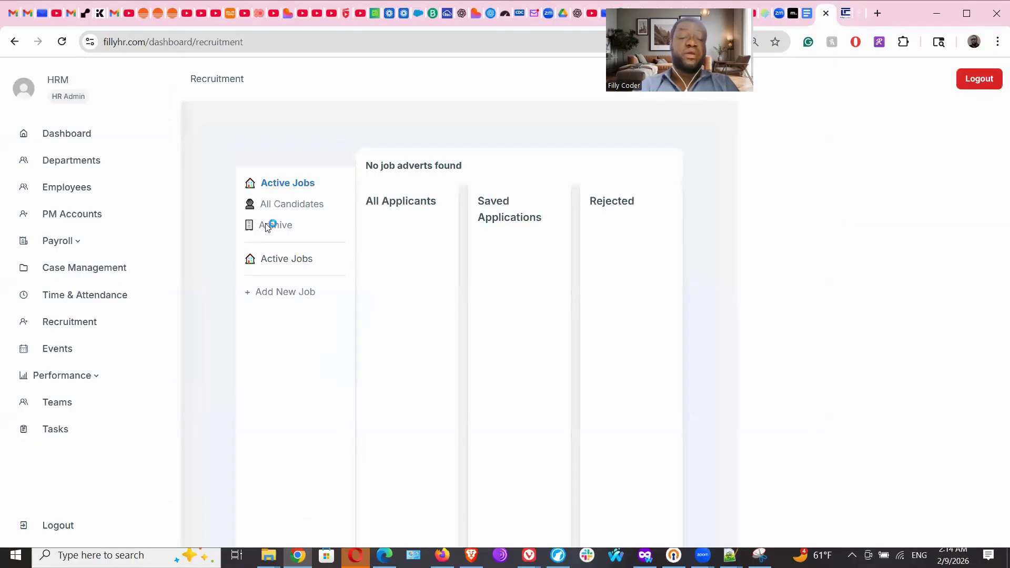
{"action": "left_click", "coordinate": [297, 210]}
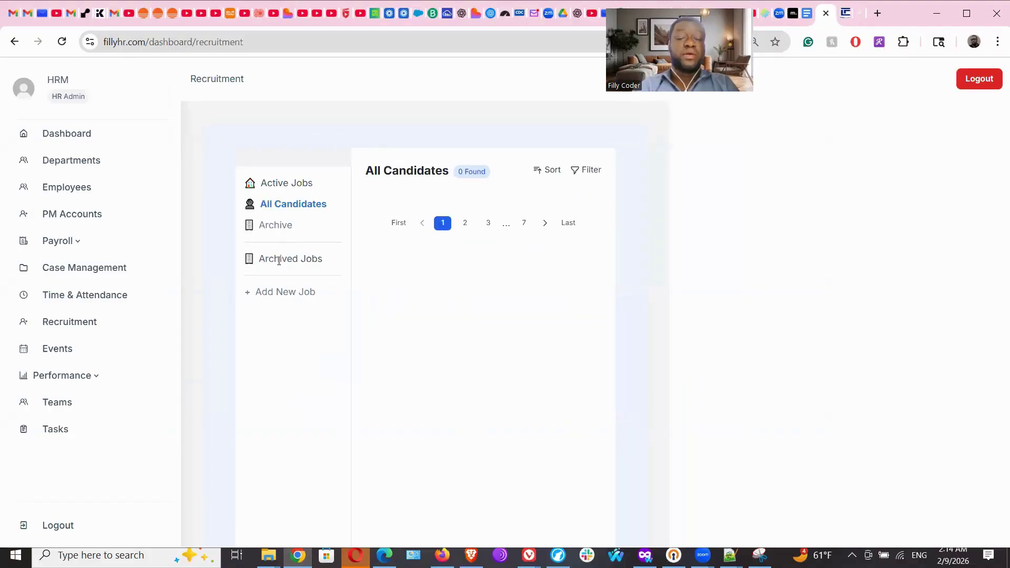
{"action": "left_click", "coordinate": [292, 188]}
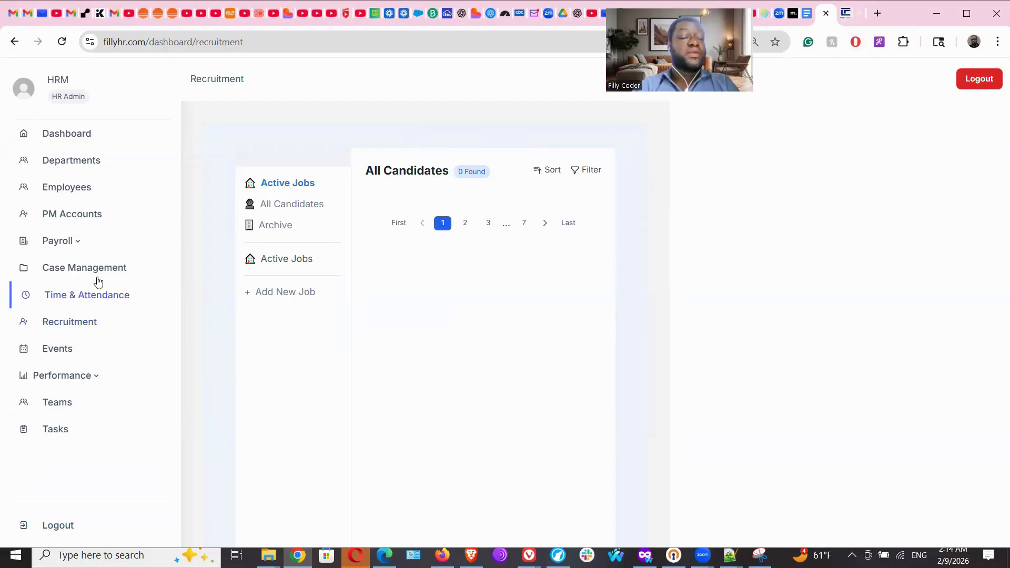
Open the Events calendar and move it to March 2026.
{"action": "left_click", "coordinate": [66, 354]}
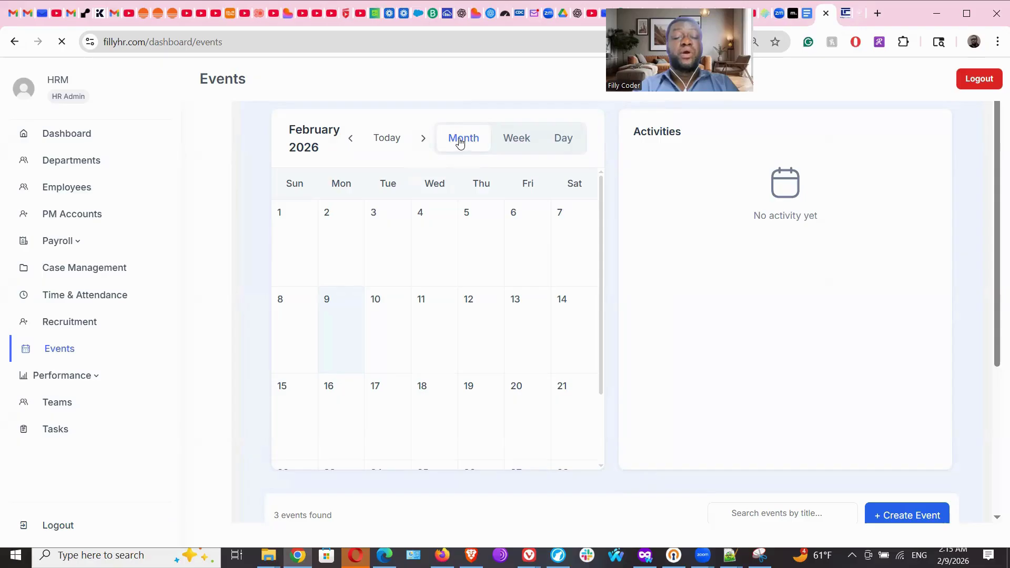
{"action": "left_click_drag", "start_coordinate": [600, 226], "coordinate": [591, 158]}
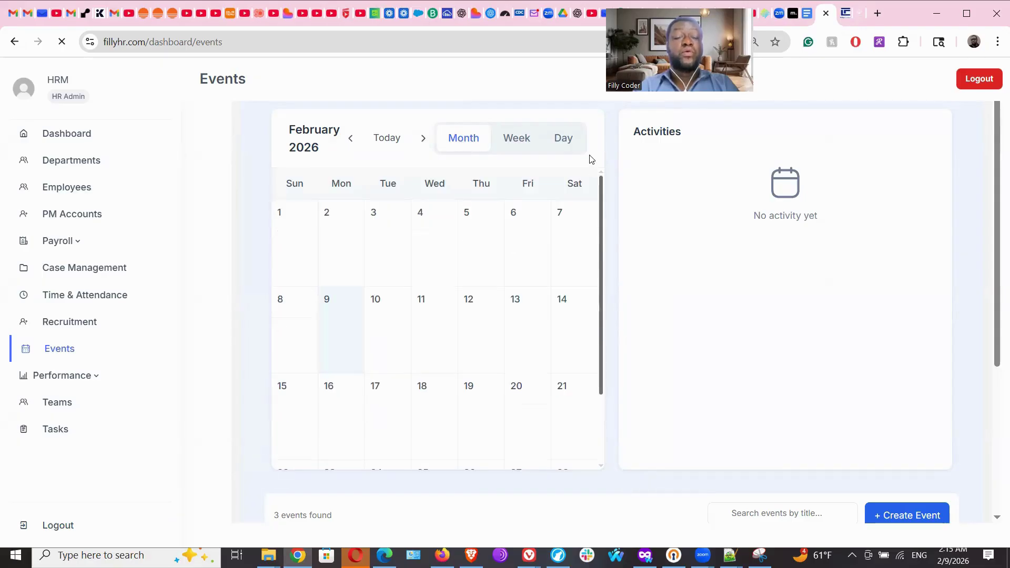
{"action": "left_click", "coordinate": [425, 139]}
{"action": "left_click", "coordinate": [408, 139]}
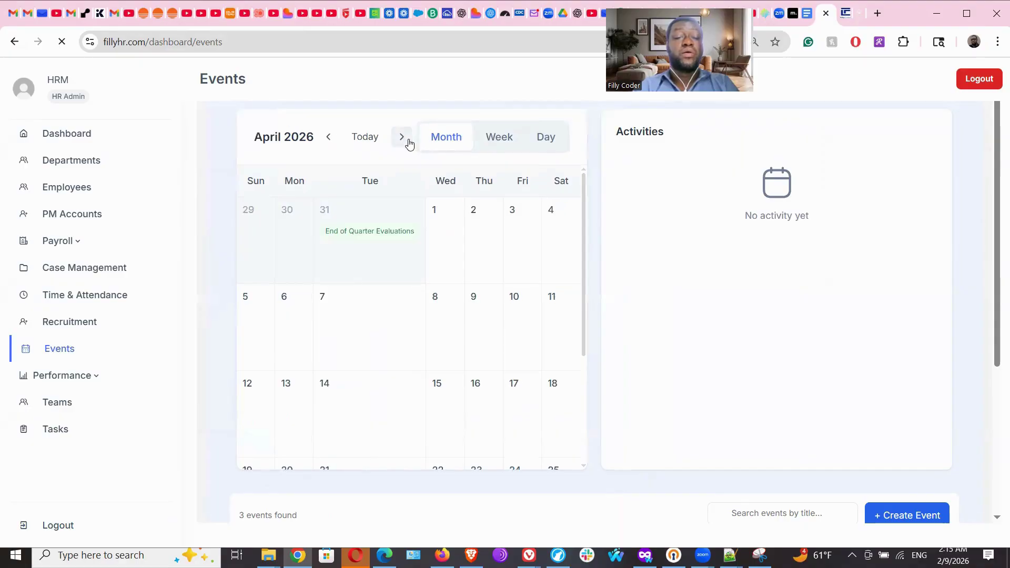
{"action": "left_click", "coordinate": [330, 138]}
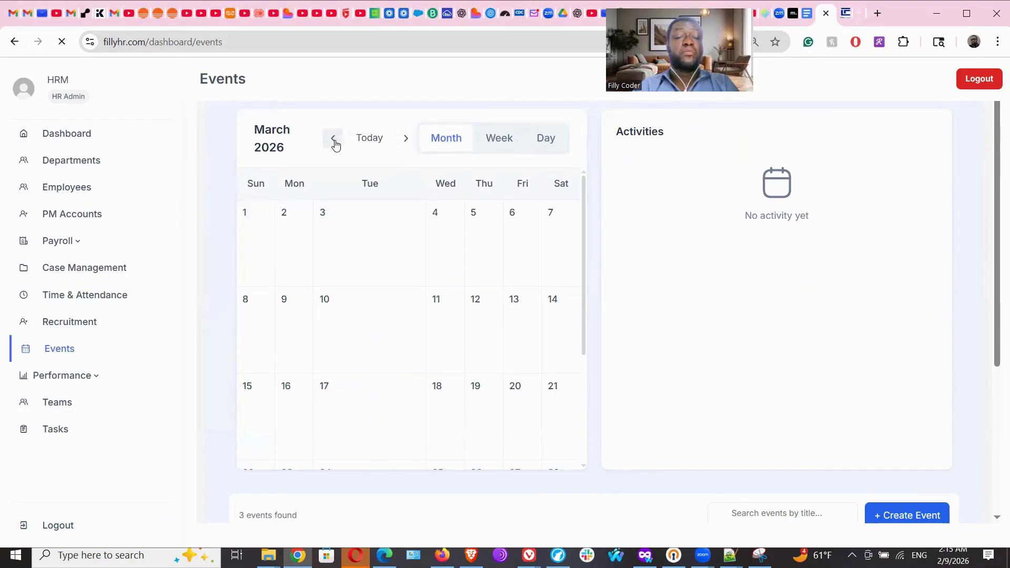
{"action": "left_click_drag", "start_coordinate": [582, 209], "coordinate": [593, 327]}
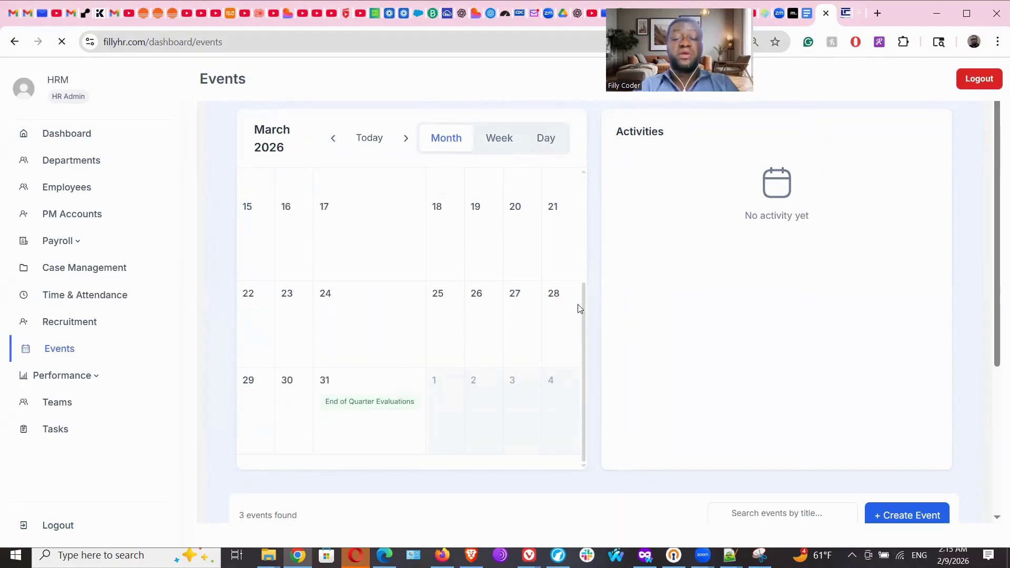
{"action": "left_click_drag", "start_coordinate": [581, 310], "coordinate": [590, 149]}
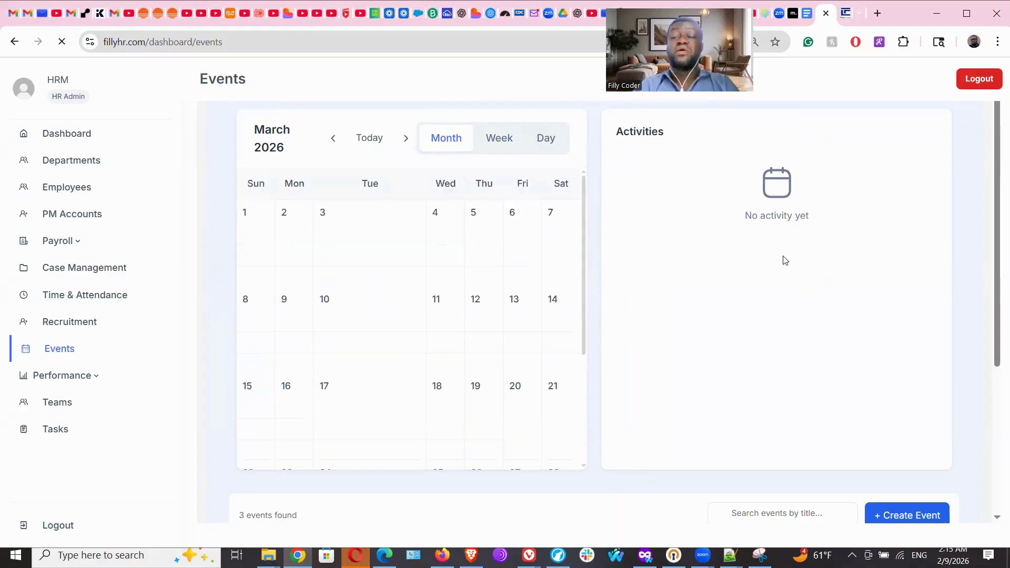
Open the Create Event form, discard it unsaved, and scroll down the calendar.
{"action": "left_click", "coordinate": [930, 513]}
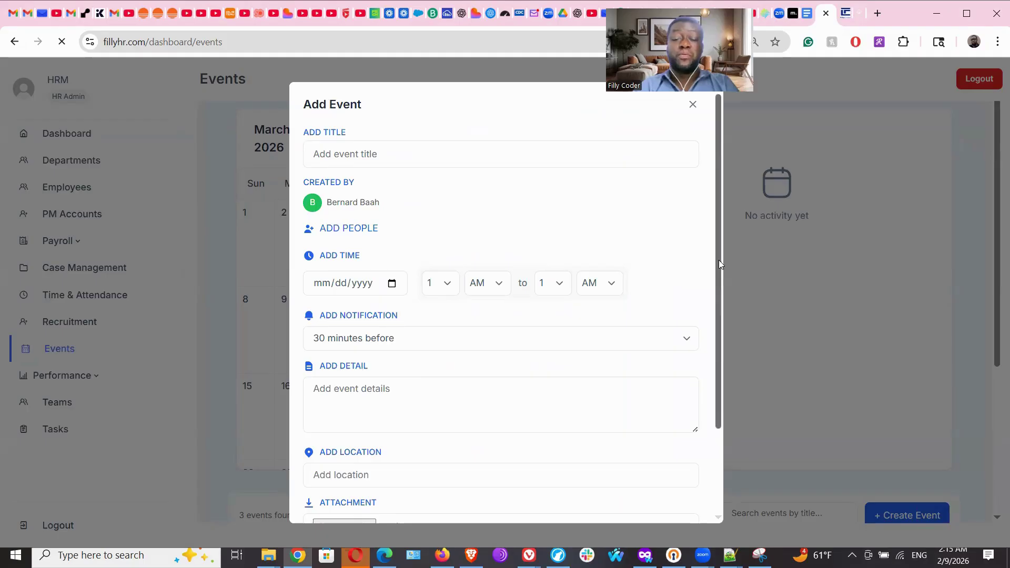
{"action": "left_click_drag", "start_coordinate": [718, 260], "coordinate": [733, 391]}
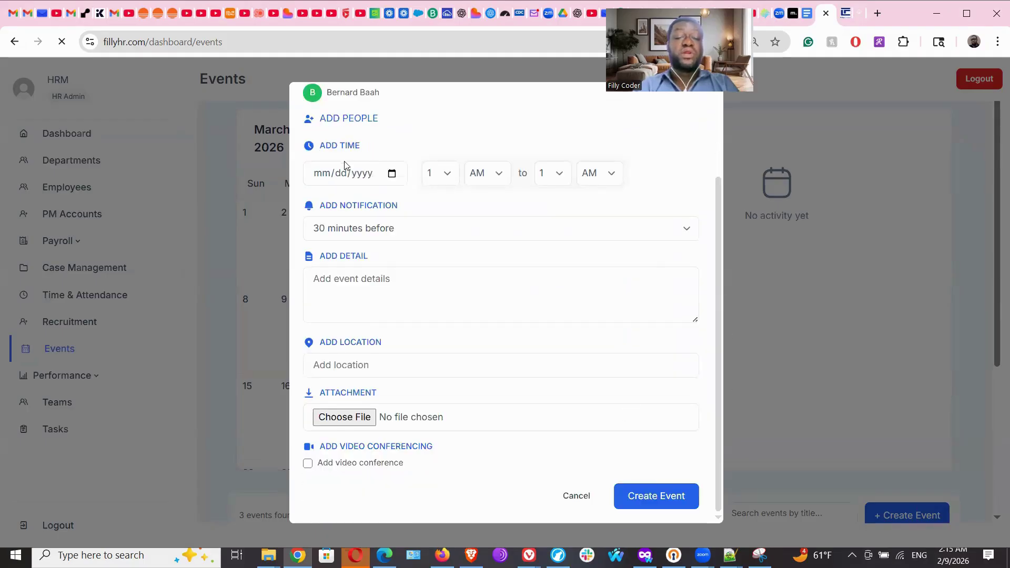
{"action": "left_click", "coordinate": [566, 498]}
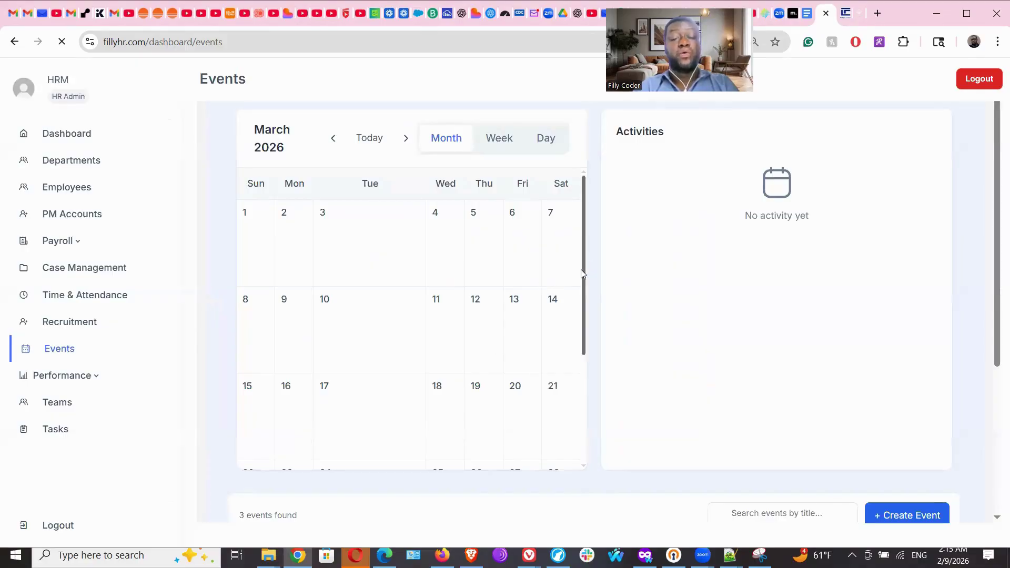
{"action": "left_click_drag", "start_coordinate": [581, 270], "coordinate": [604, 428]}
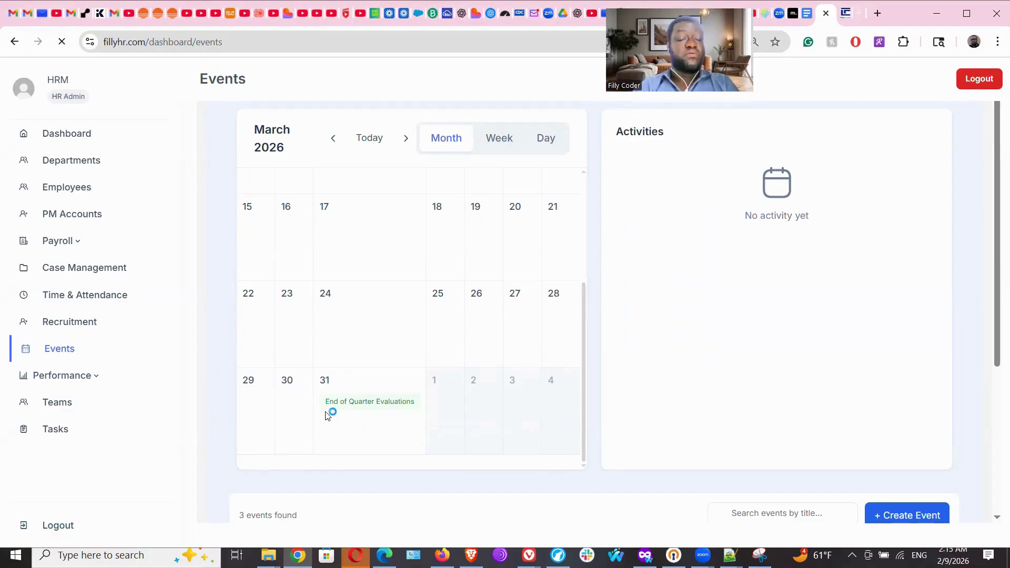
Browse the Performance overview, then open the KPI / Goal page's three-KPI library.
{"action": "left_click", "coordinate": [83, 379]}
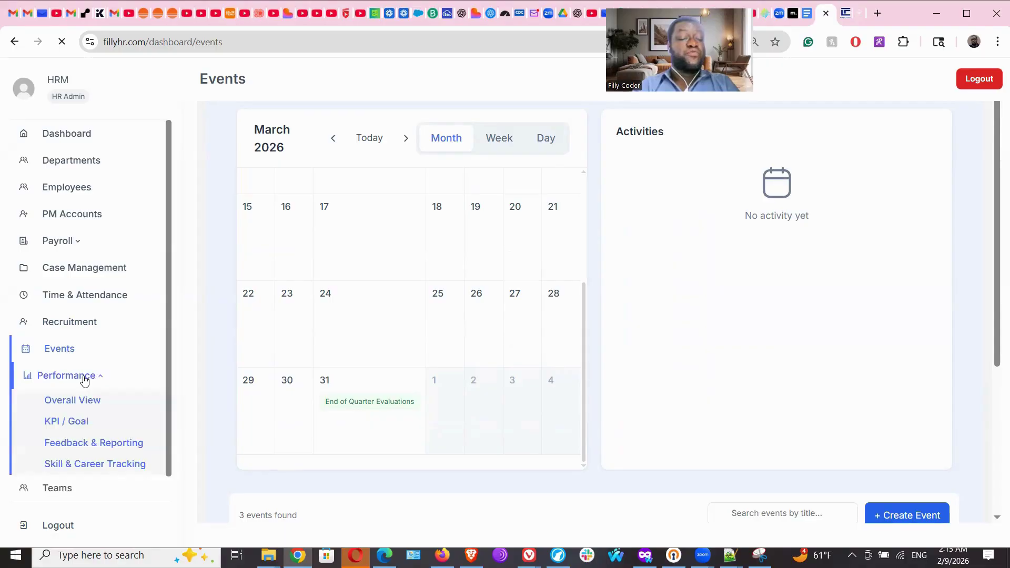
{"action": "left_click", "coordinate": [82, 409]}
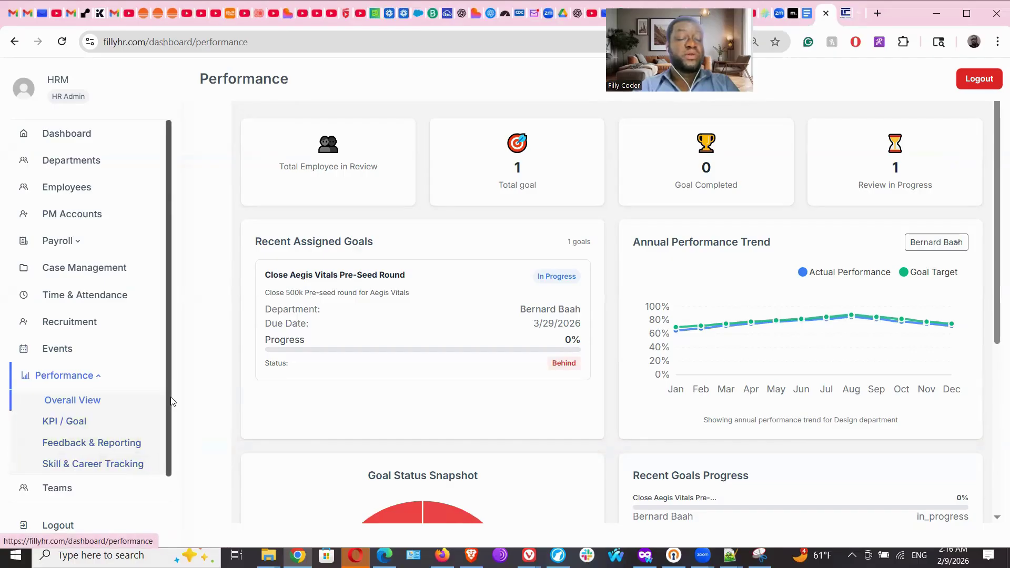
{"action": "scroll", "coordinate": [175, 444], "scroll_direction": "down", "scroll_amount": 1}
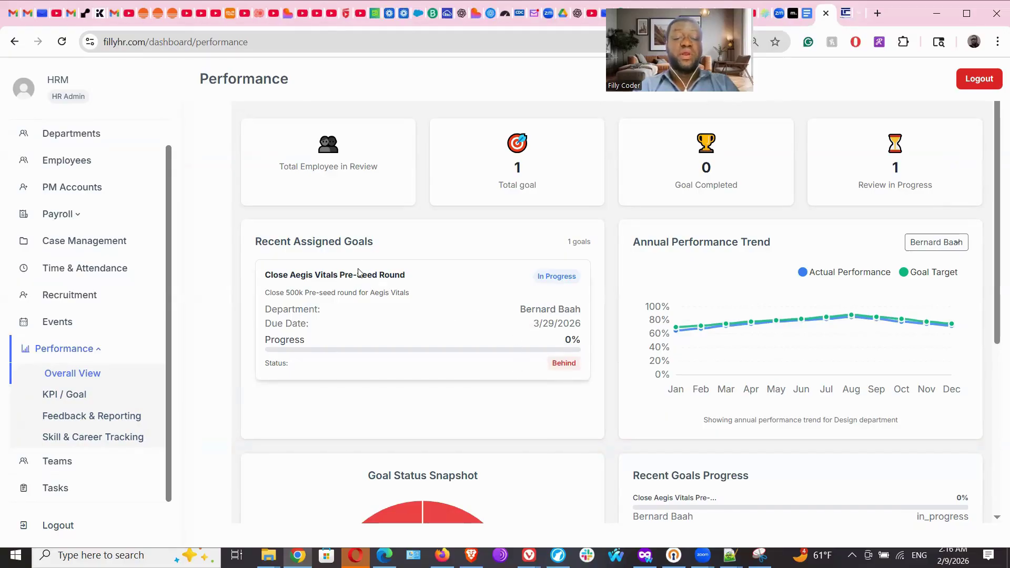
{"action": "left_click_drag", "start_coordinate": [358, 272], "coordinate": [314, 275]}
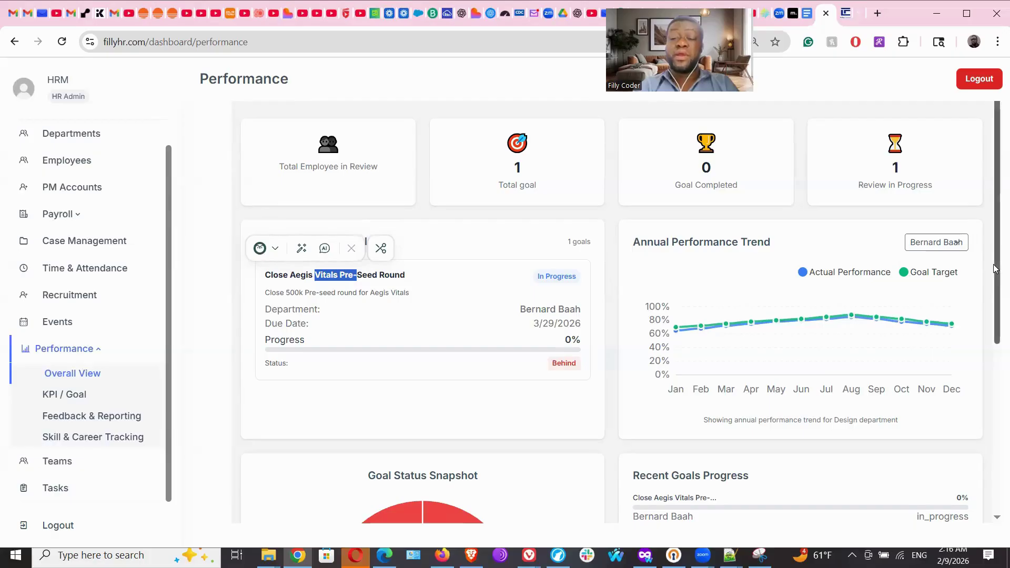
{"action": "left_click_drag", "start_coordinate": [996, 269], "coordinate": [996, 487]}
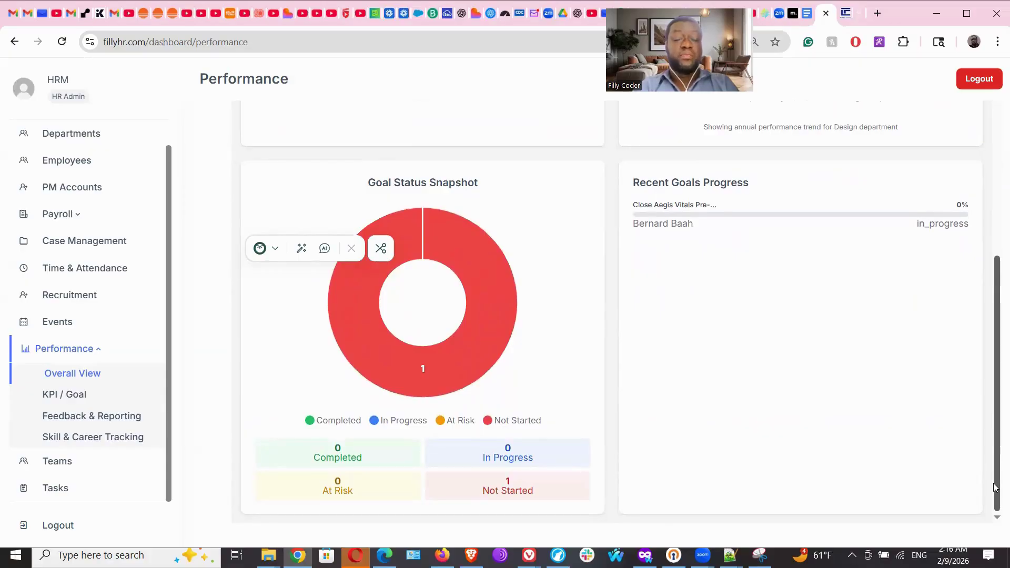
{"action": "left_click_drag", "start_coordinate": [997, 487], "coordinate": [996, 228]}
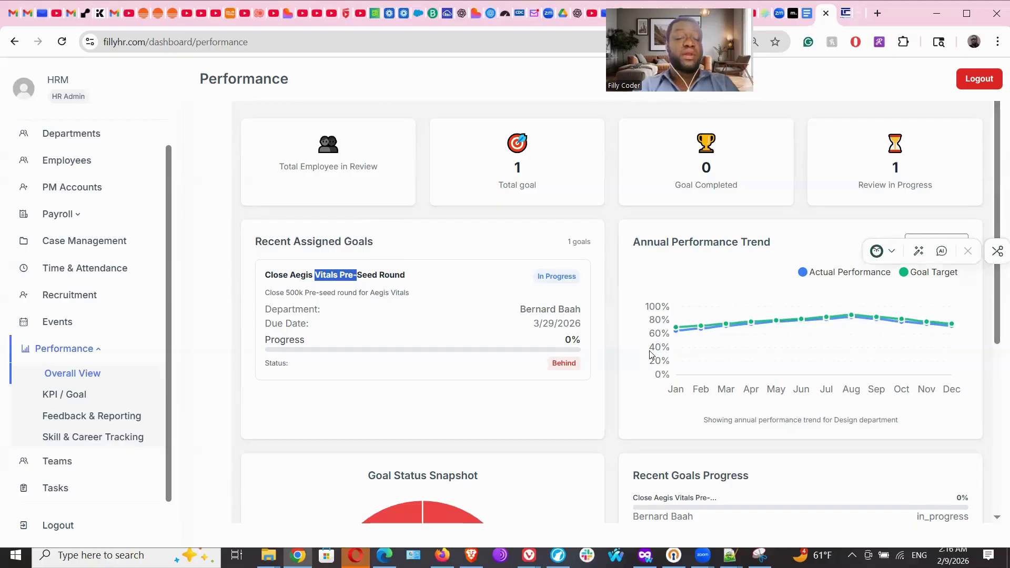
{"action": "left_click", "coordinate": [70, 397]}
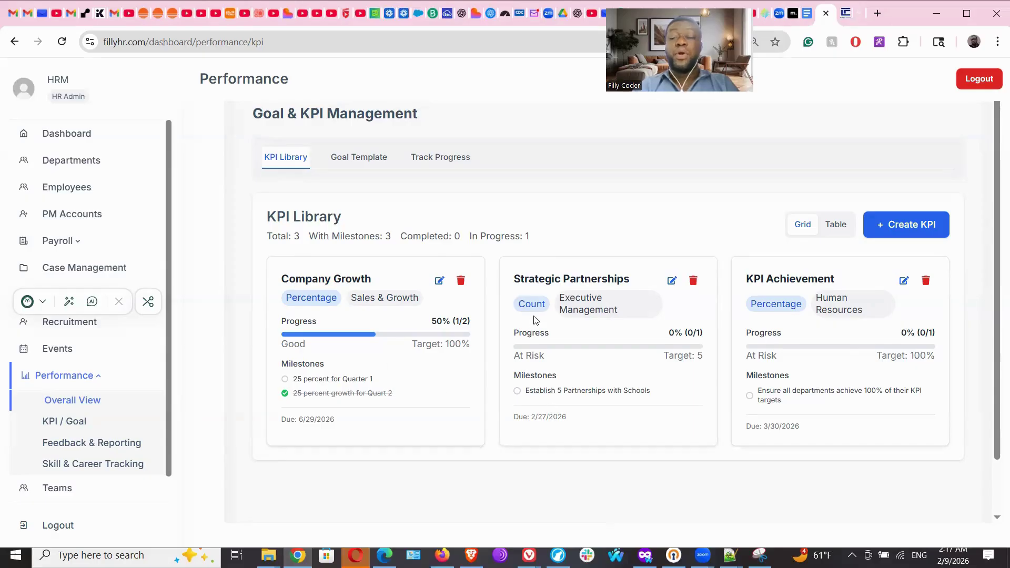
{"action": "left_click", "coordinate": [876, 226]}
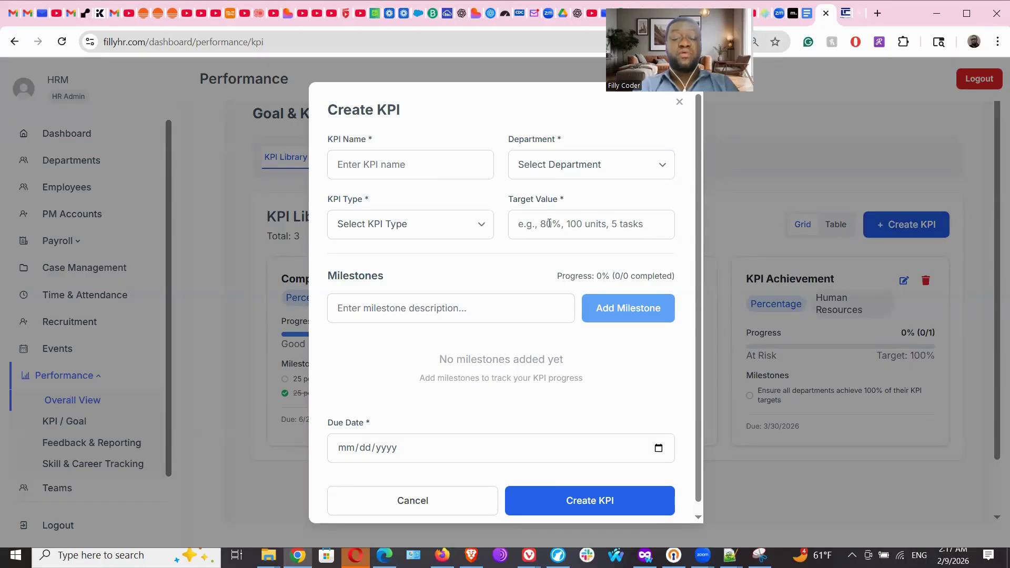
{"action": "left_click", "coordinate": [441, 309]}
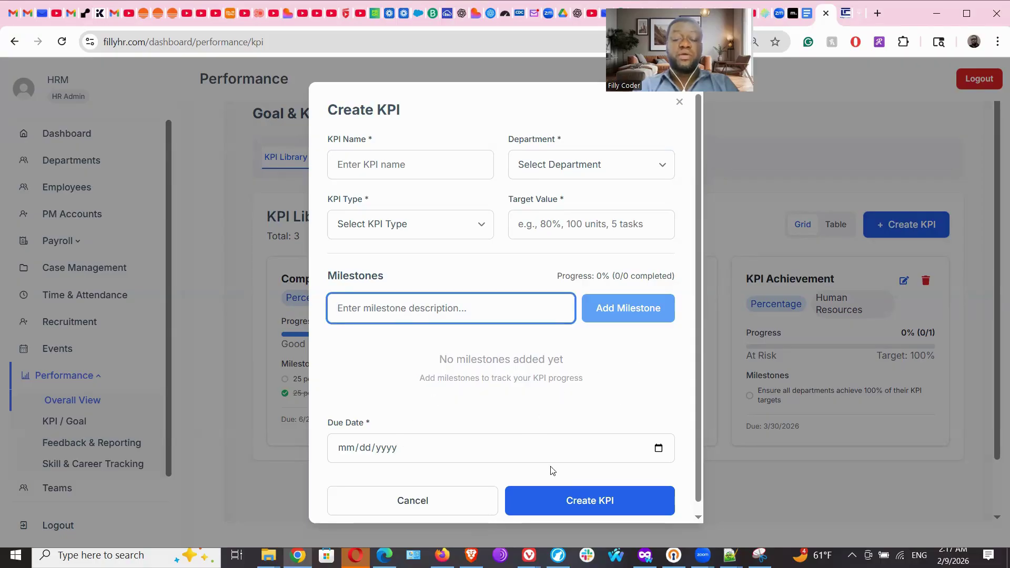
{"action": "left_click", "coordinate": [679, 103]}
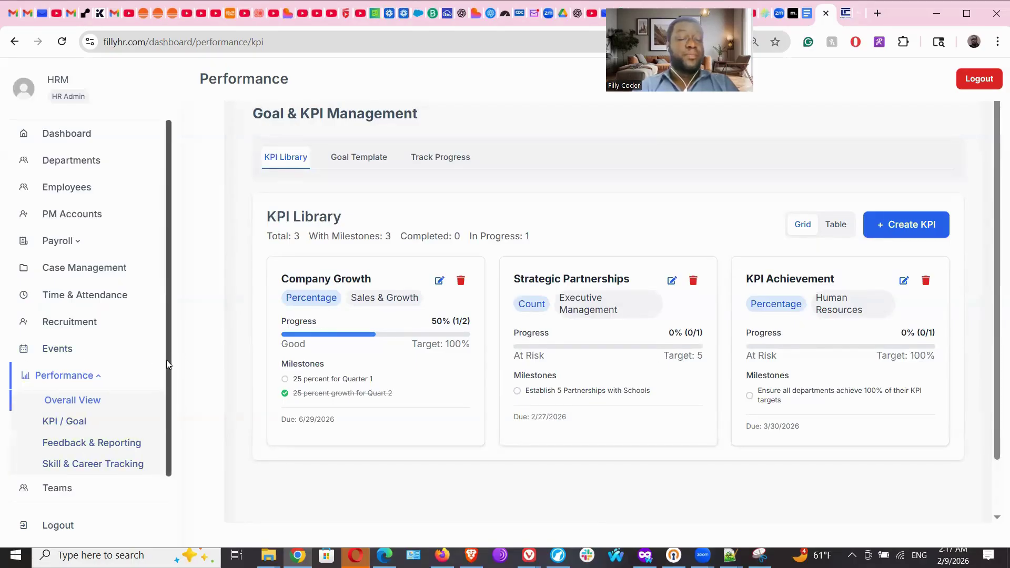
{"action": "scroll", "coordinate": [172, 379], "scroll_direction": "down", "scroll_amount": 1}
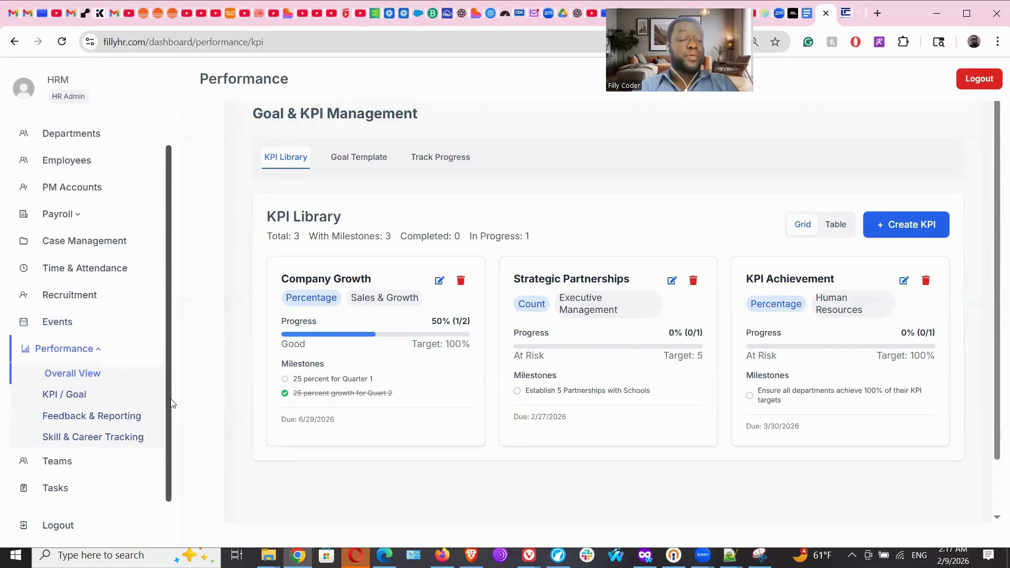
Open Feedback & Reporting, try Create Feedback's Employee and start-date fields, then cancel the form.
{"action": "left_click", "coordinate": [119, 421]}
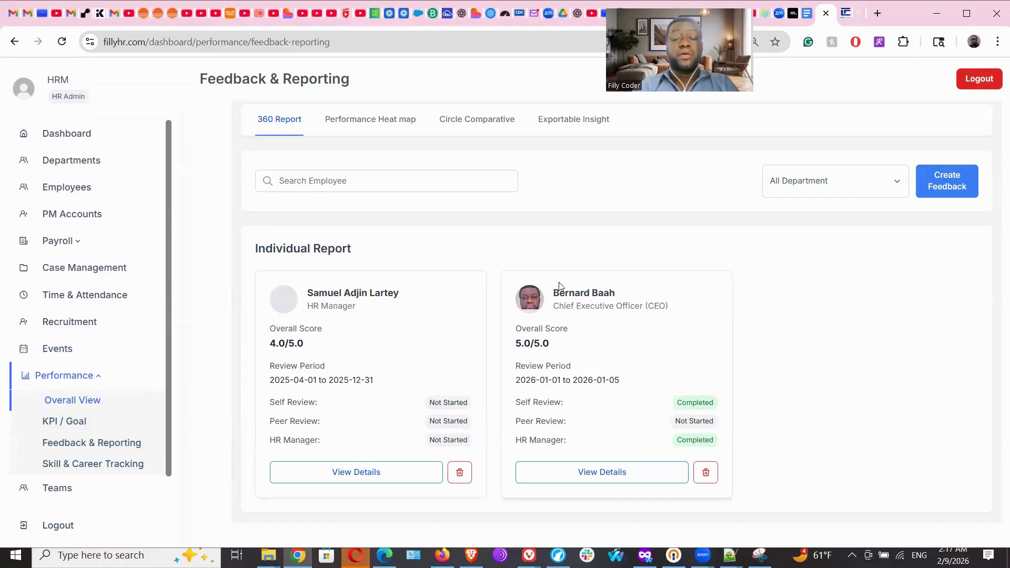
{"action": "left_click", "coordinate": [959, 181]}
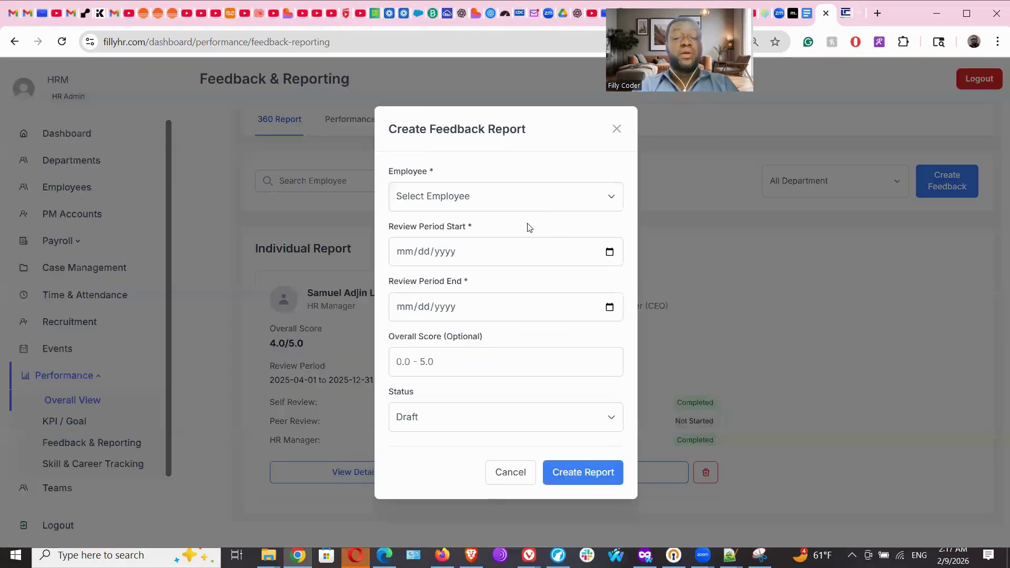
{"action": "left_click", "coordinate": [525, 204]}
{"action": "left_click", "coordinate": [523, 202]}
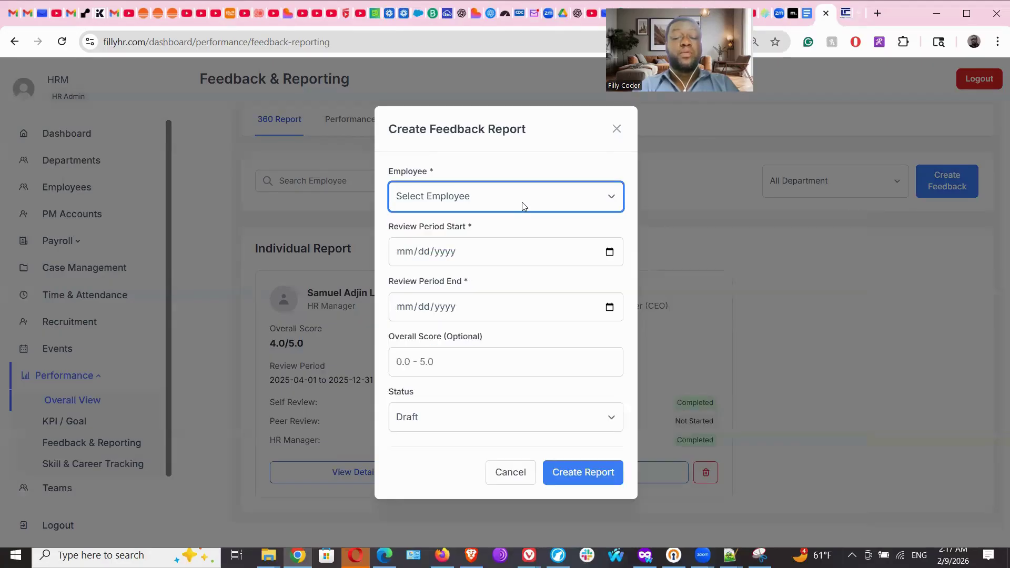
{"action": "left_click", "coordinate": [477, 261]}
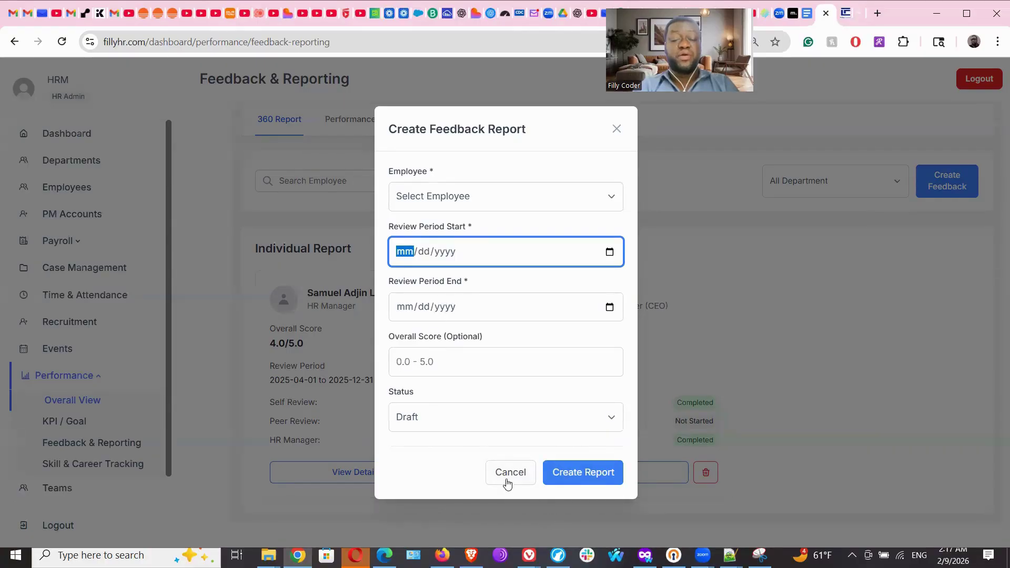
{"action": "left_click", "coordinate": [508, 480]}
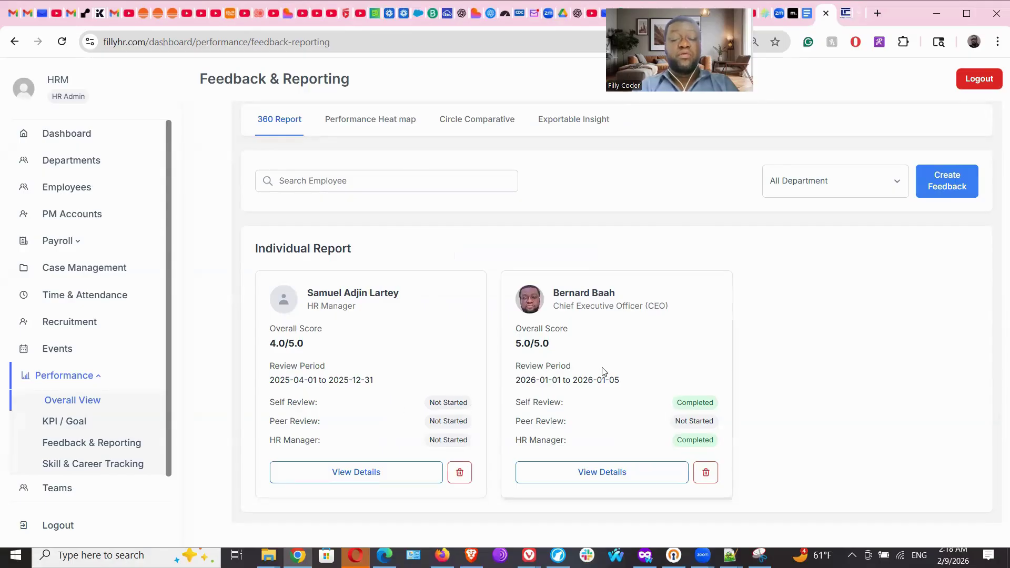
{"action": "left_click", "coordinate": [588, 478]}
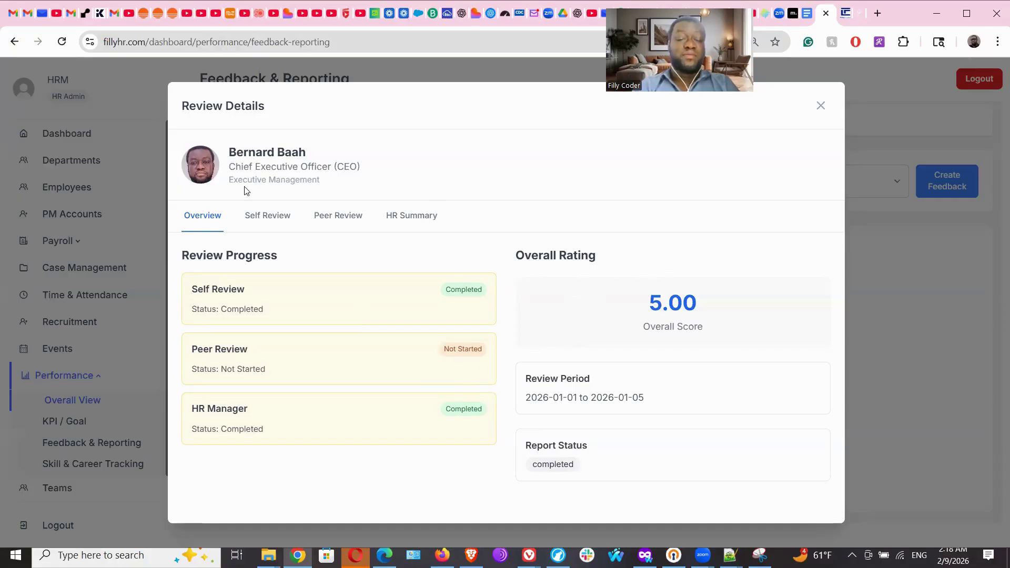
{"action": "left_click", "coordinate": [255, 214]}
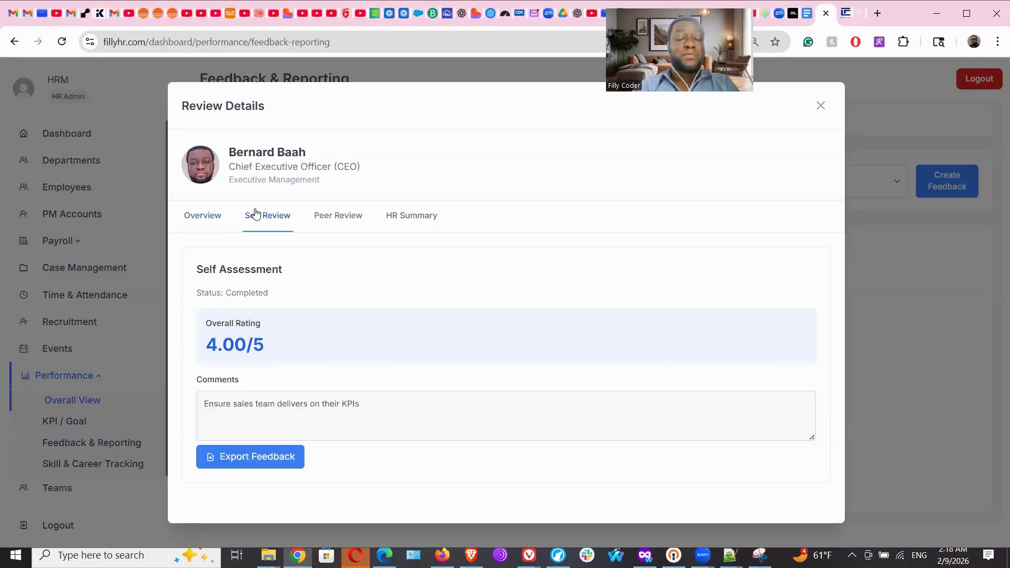
{"action": "left_click", "coordinate": [338, 219]}
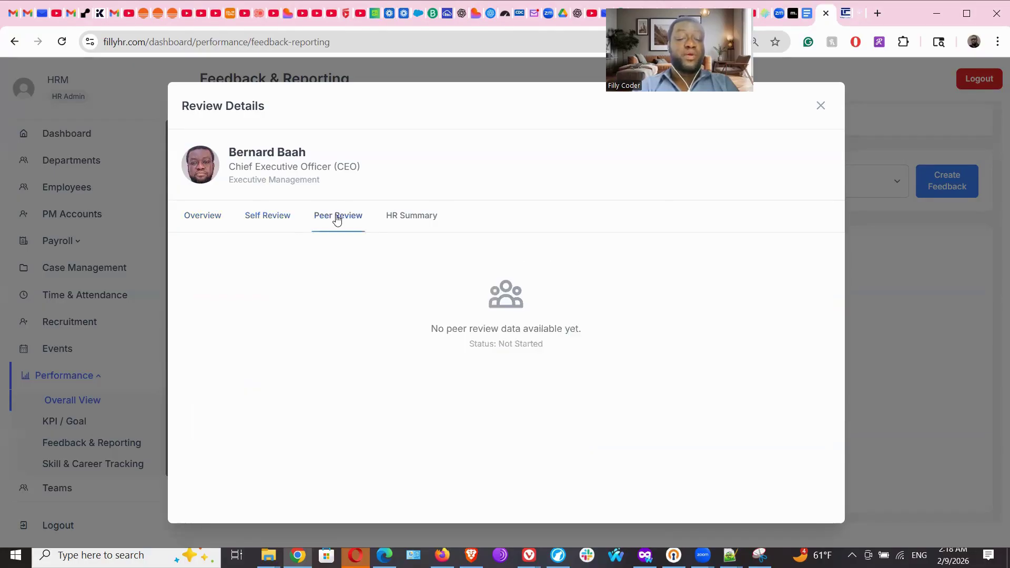
{"action": "left_click", "coordinate": [273, 218]}
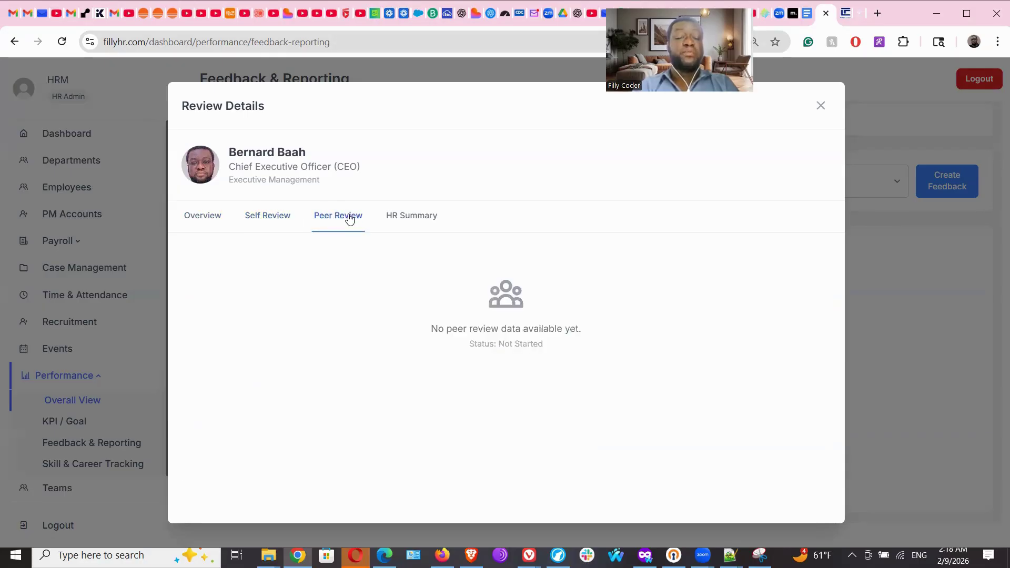
{"action": "left_click", "coordinate": [421, 218]}
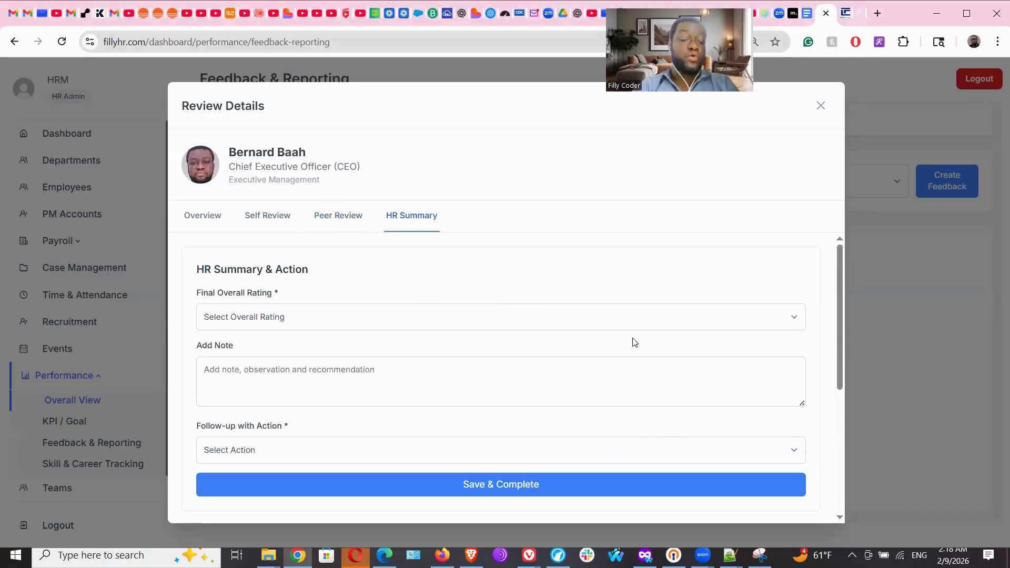
{"action": "scroll", "coordinate": [845, 386], "scroll_direction": "down", "scroll_amount": 1}
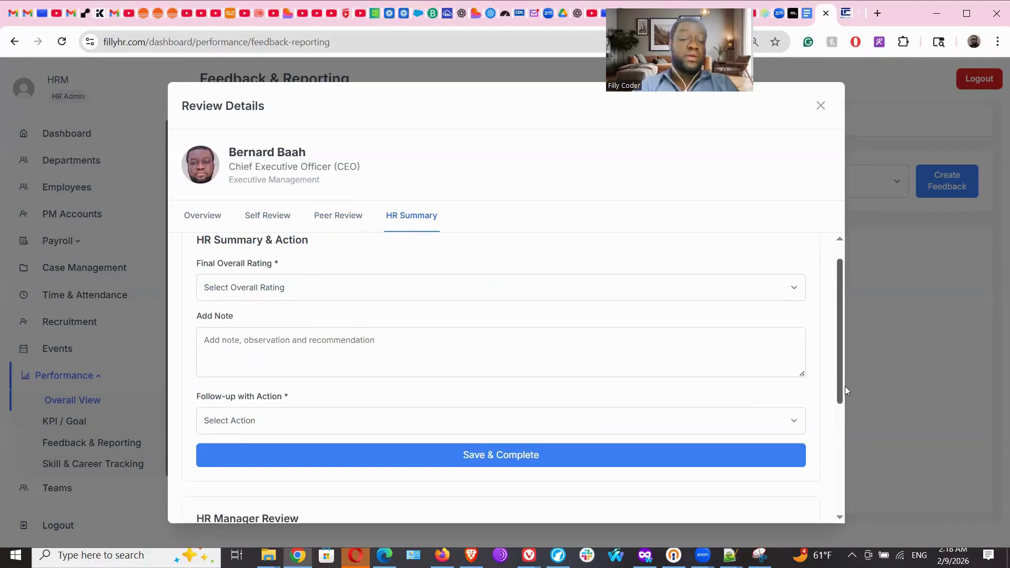
{"action": "scroll", "coordinate": [845, 391], "scroll_direction": "down", "scroll_amount": 4}
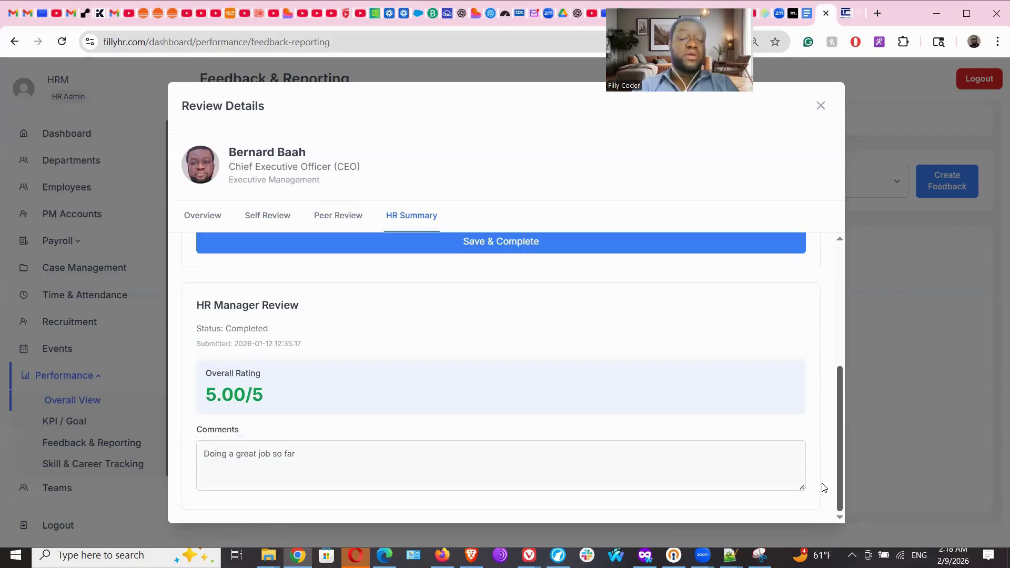
{"action": "scroll", "coordinate": [816, 412], "scroll_direction": "up", "scroll_amount": 5}
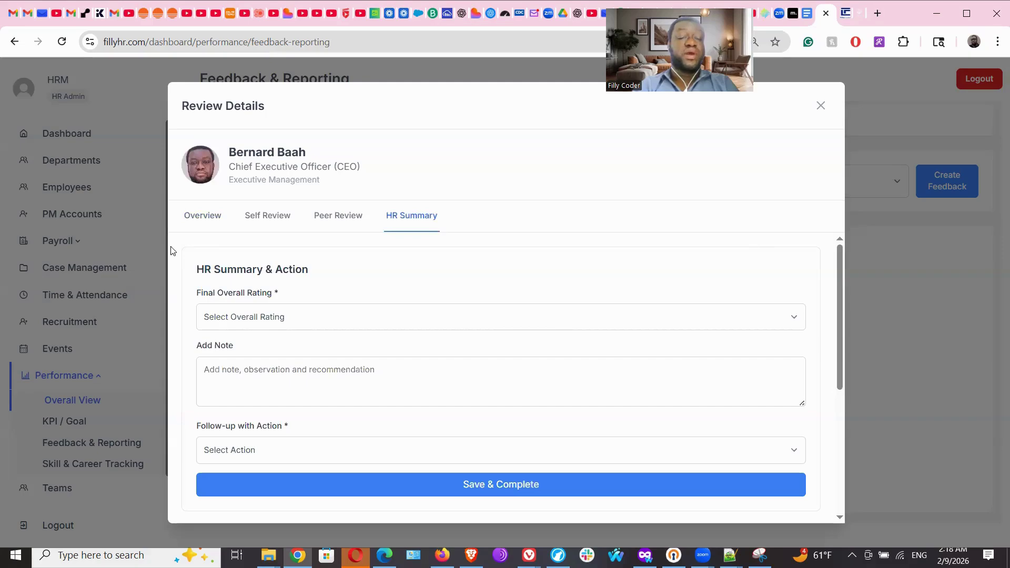
{"action": "left_click", "coordinate": [194, 220]}
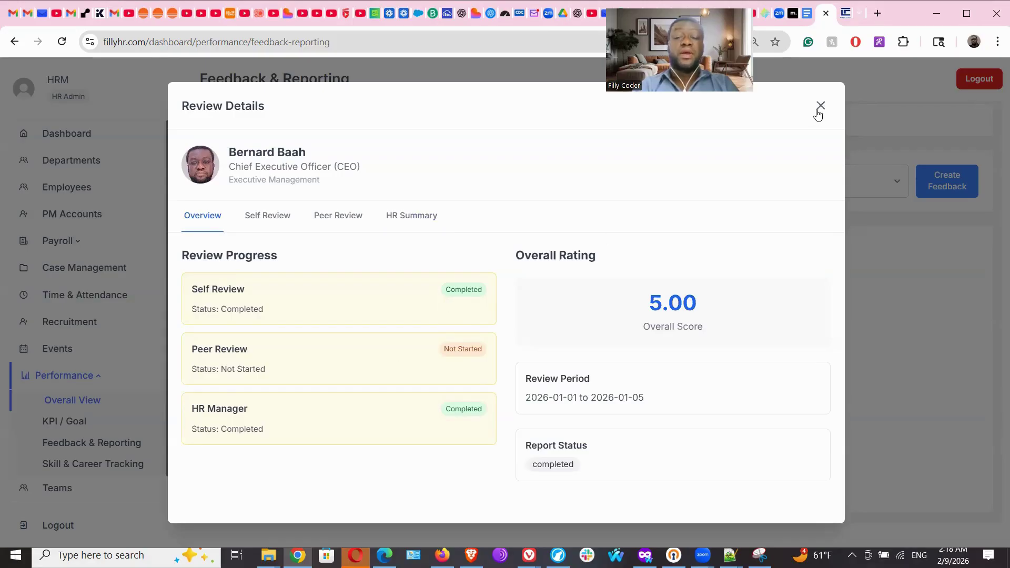
{"action": "left_click", "coordinate": [819, 107]}
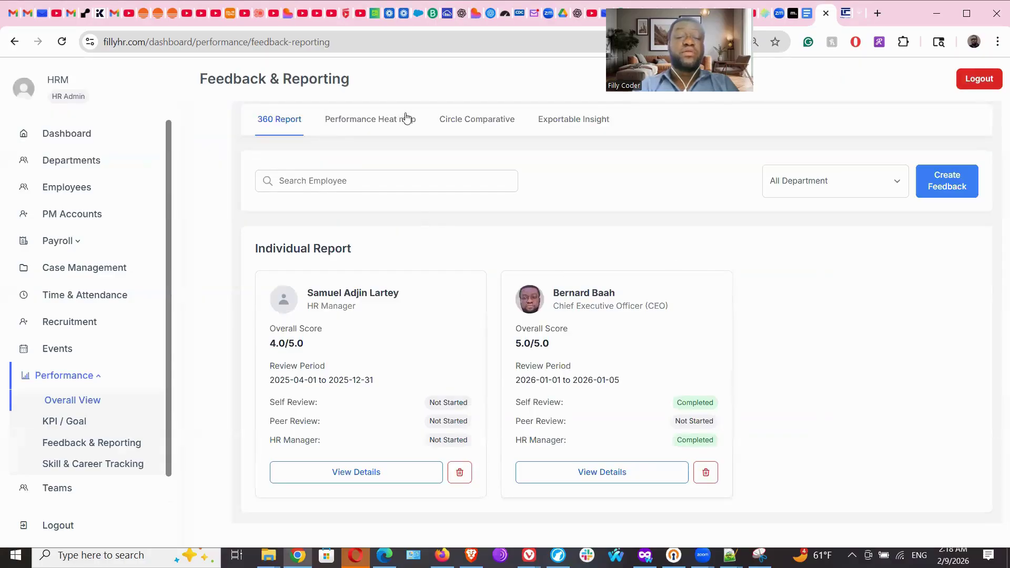
View the Performance Heat map, Circle Comparative and Exportable Insight tabs, then open Skill & Career Tracking.
{"action": "left_click", "coordinate": [391, 121]}
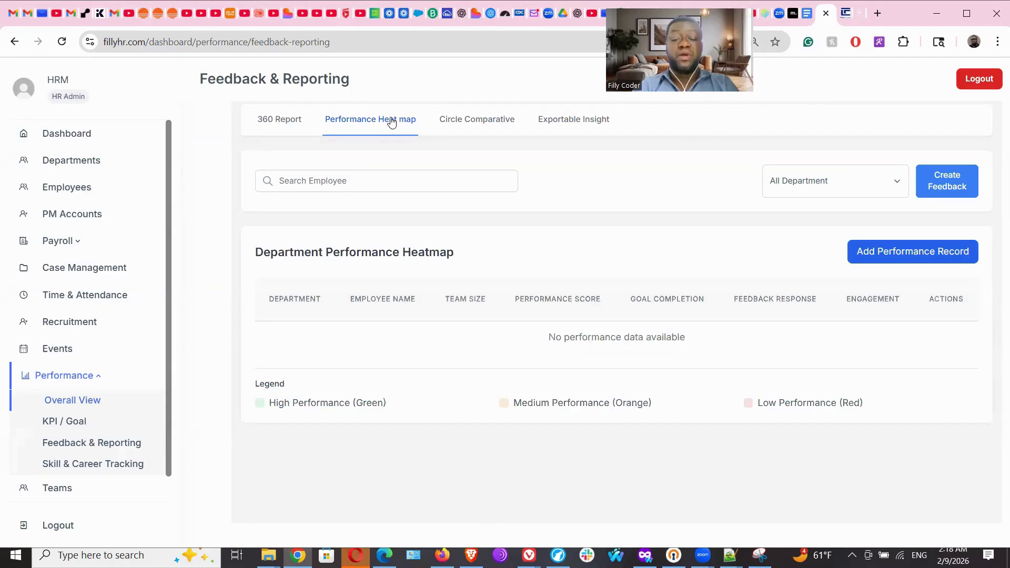
{"action": "left_click", "coordinate": [495, 120]}
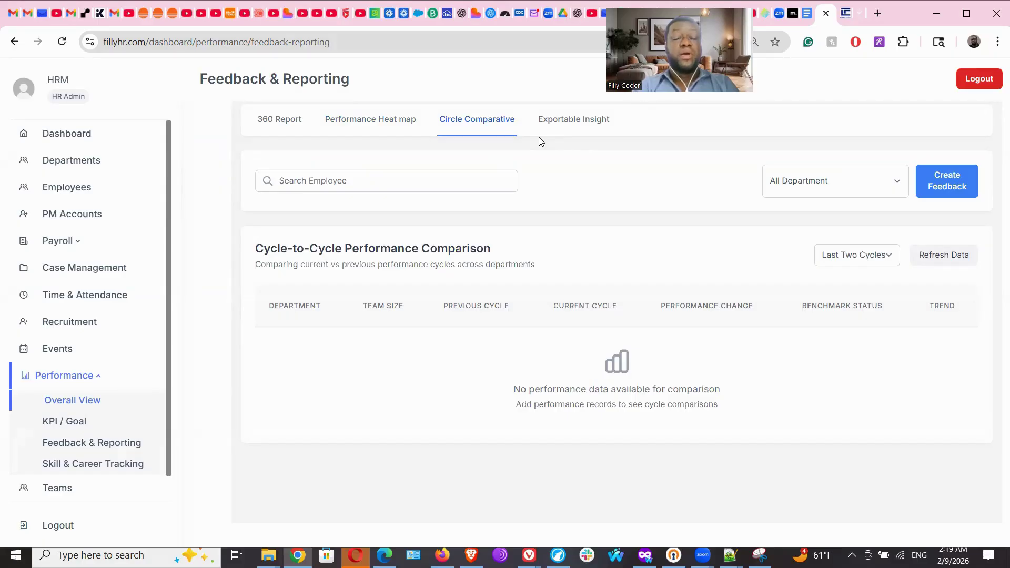
{"action": "left_click", "coordinate": [570, 122]}
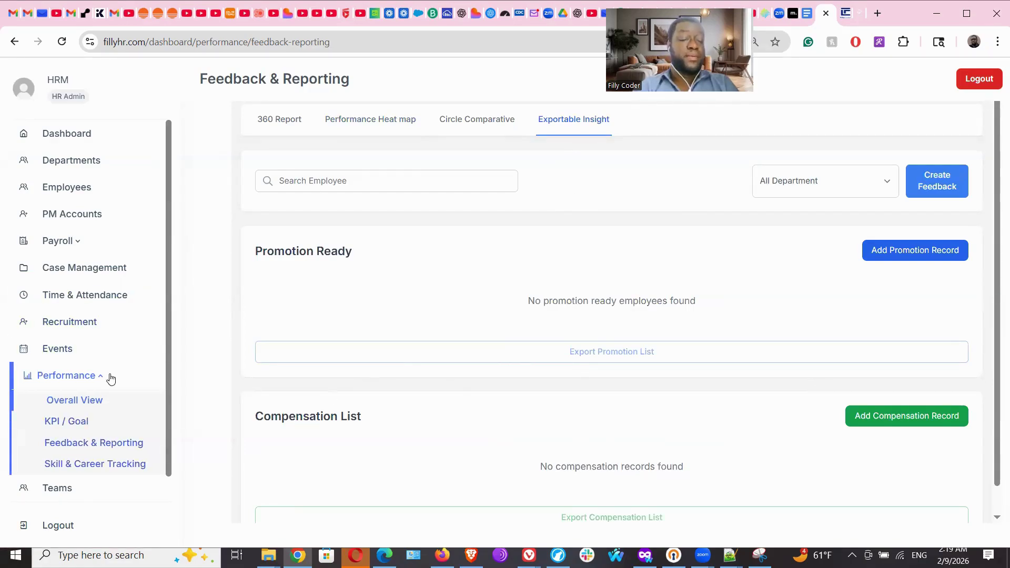
{"action": "left_click", "coordinate": [102, 470]}
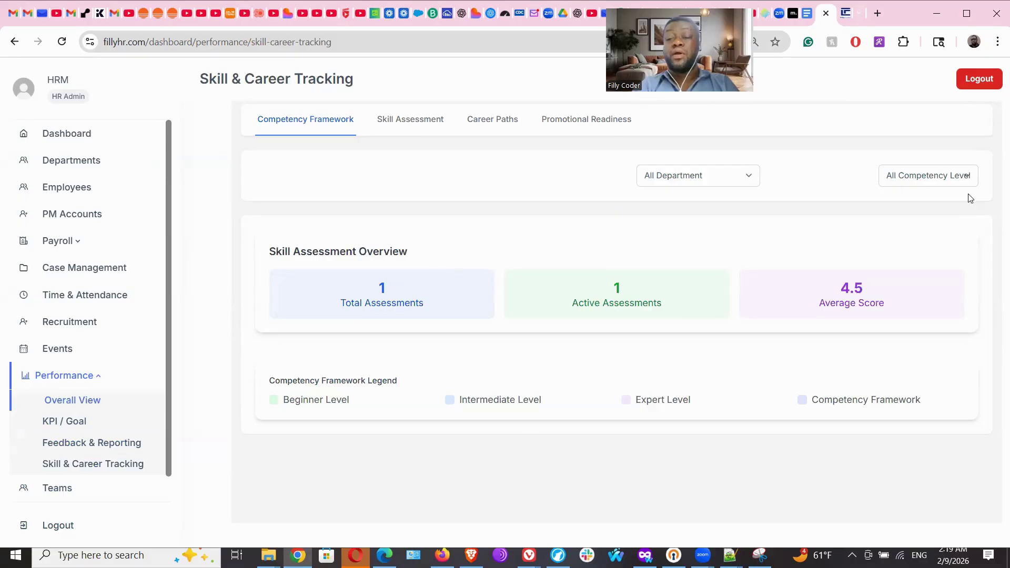
Switch to the Skill Assessment tab, scroll its one-entry list, and open Add Assessment.
{"action": "left_click", "coordinate": [400, 119]}
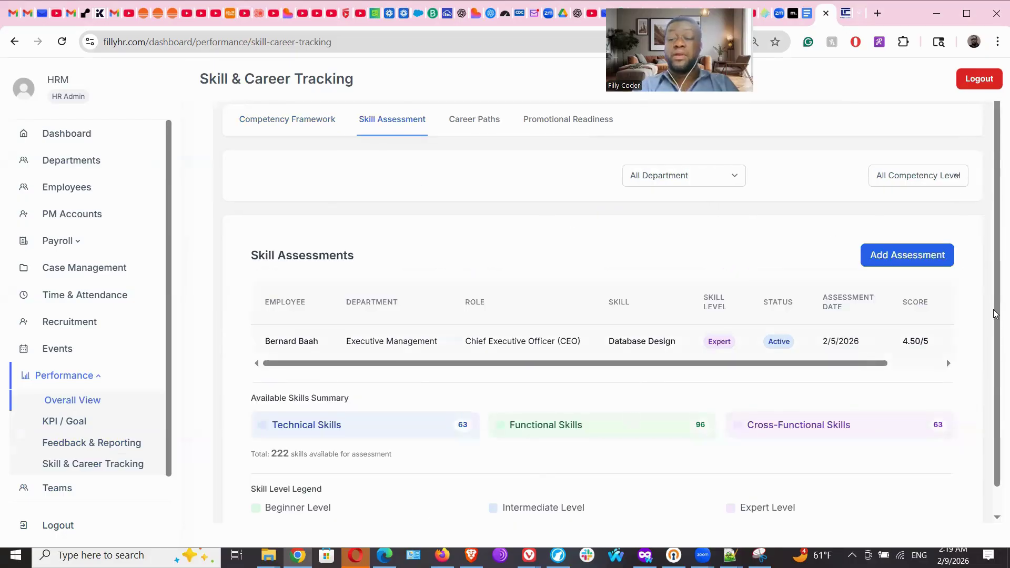
{"action": "scroll", "coordinate": [996, 340], "scroll_direction": "down", "scroll_amount": 1}
{"action": "scroll", "coordinate": [997, 432], "scroll_direction": "down", "scroll_amount": 1}
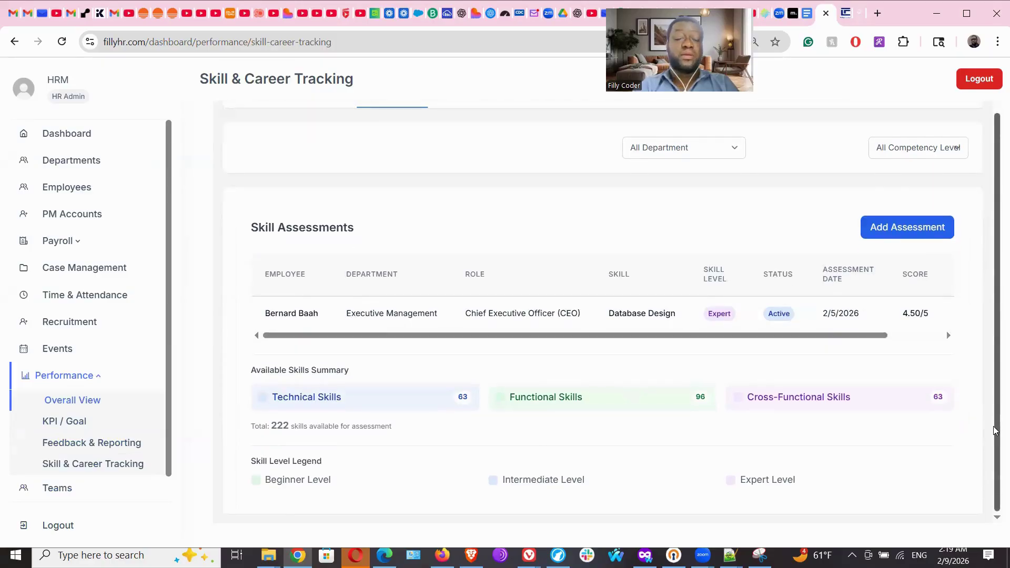
{"action": "scroll", "coordinate": [997, 431], "scroll_direction": "up", "scroll_amount": 1}
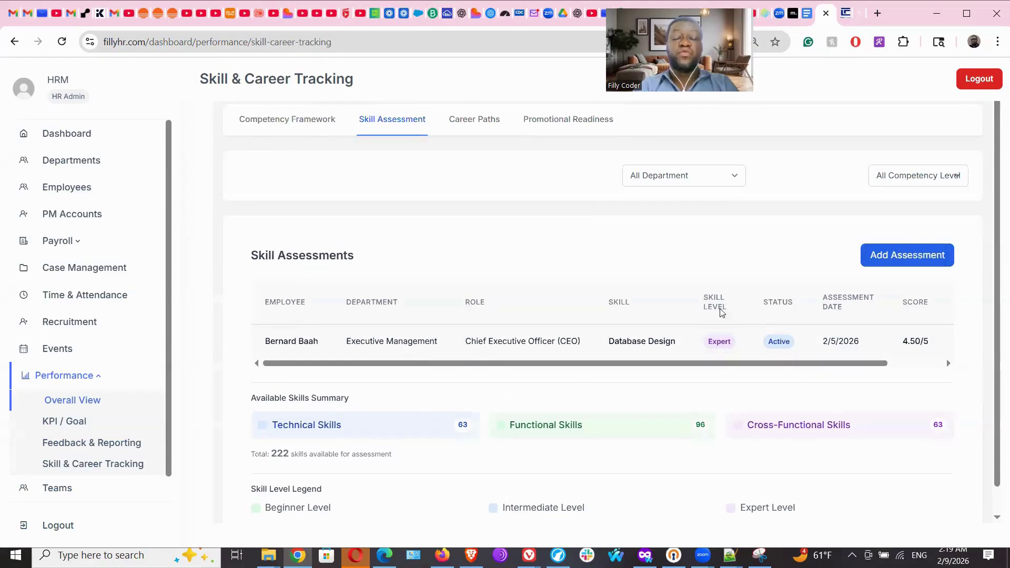
{"action": "left_click", "coordinate": [914, 261]}
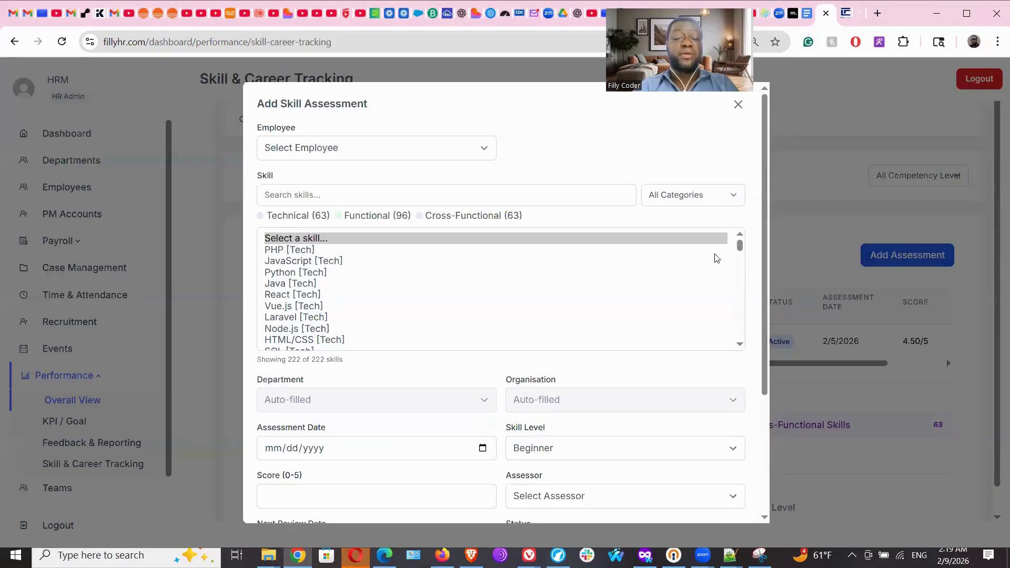
Browse the 222 skills under All Categories, then switch the choice from PHP [Tech] to JavaScript [Tech].
{"action": "left_click_drag", "start_coordinate": [740, 246], "coordinate": [740, 306]}
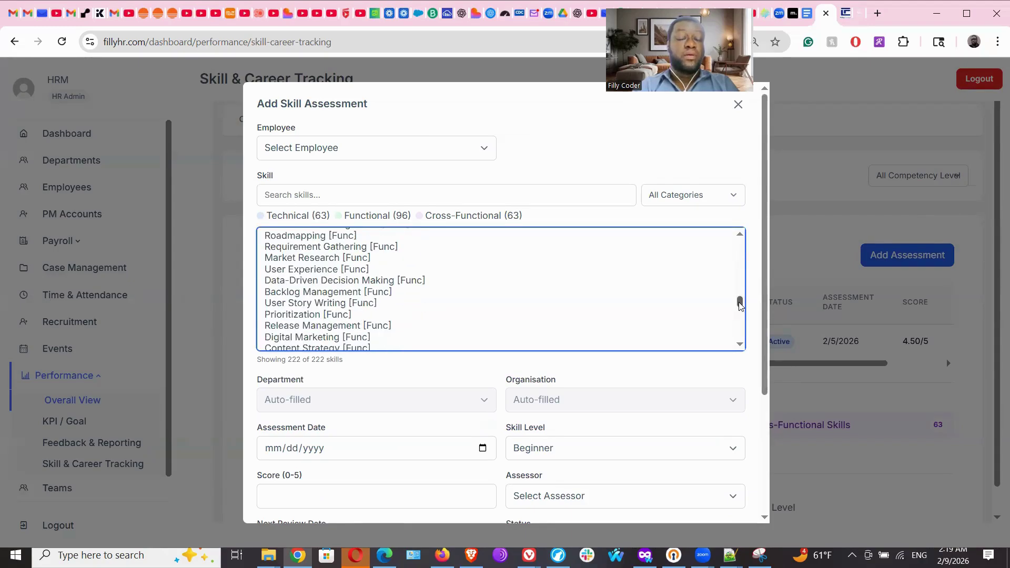
{"action": "left_click_drag", "start_coordinate": [740, 306], "coordinate": [740, 247]}
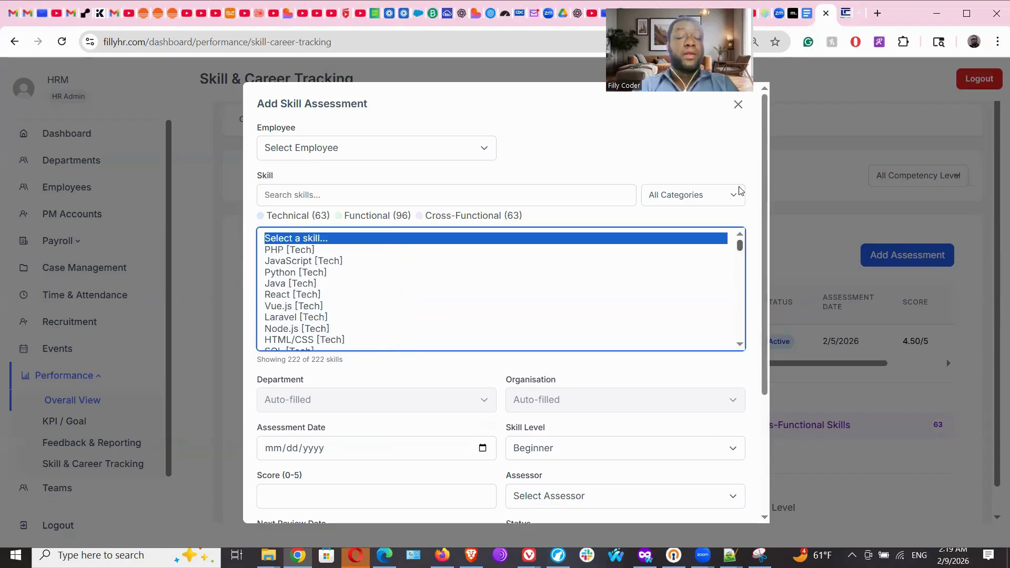
{"action": "left_click", "coordinate": [698, 159]}
{"action": "left_click", "coordinate": [702, 203]}
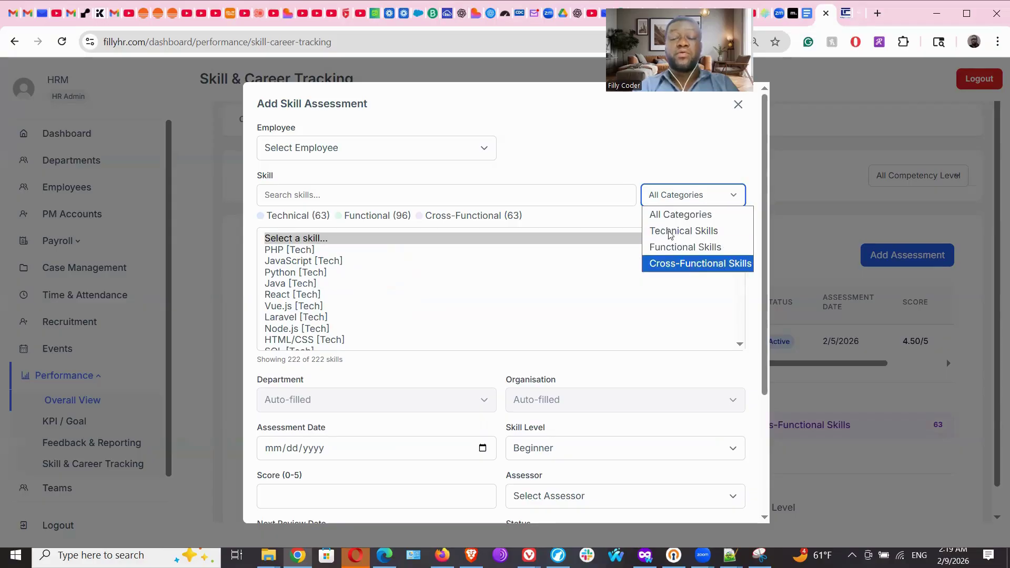
{"action": "left_click", "coordinate": [592, 157]}
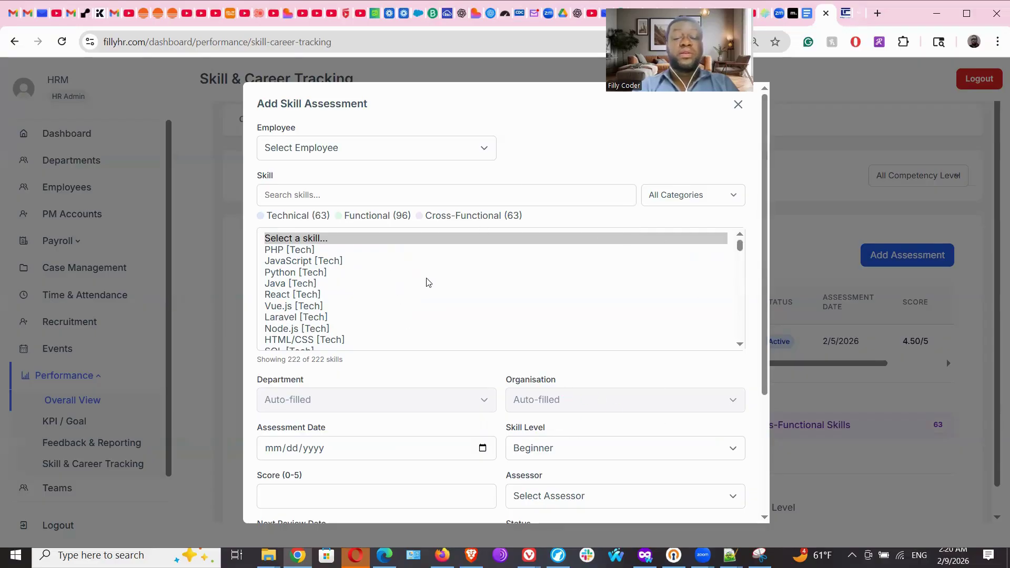
{"action": "mouse_move", "coordinate": [739, 245]}
{"action": "left_mouse_down"}
{"action": "mouse_move", "coordinate": [740, 315]}
{"action": "mouse_move", "coordinate": [762, 394]}
{"action": "mouse_move", "coordinate": [751, 238]}
{"action": "left_mouse_up"}
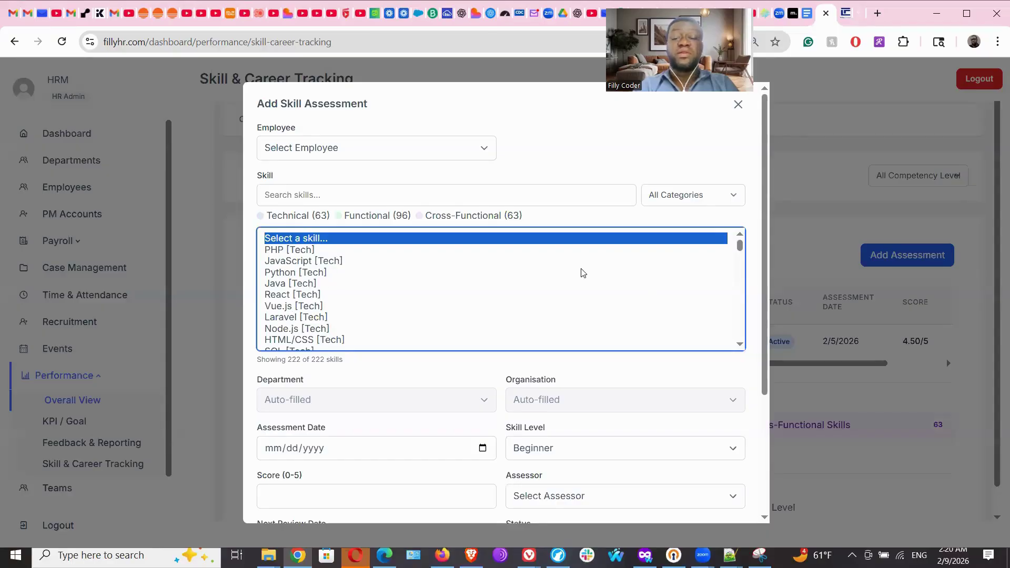
{"action": "mouse_move", "coordinate": [740, 247]}
{"action": "left_mouse_down"}
{"action": "mouse_move", "coordinate": [742, 348]}
{"action": "mouse_move", "coordinate": [741, 237]}
{"action": "left_mouse_up"}
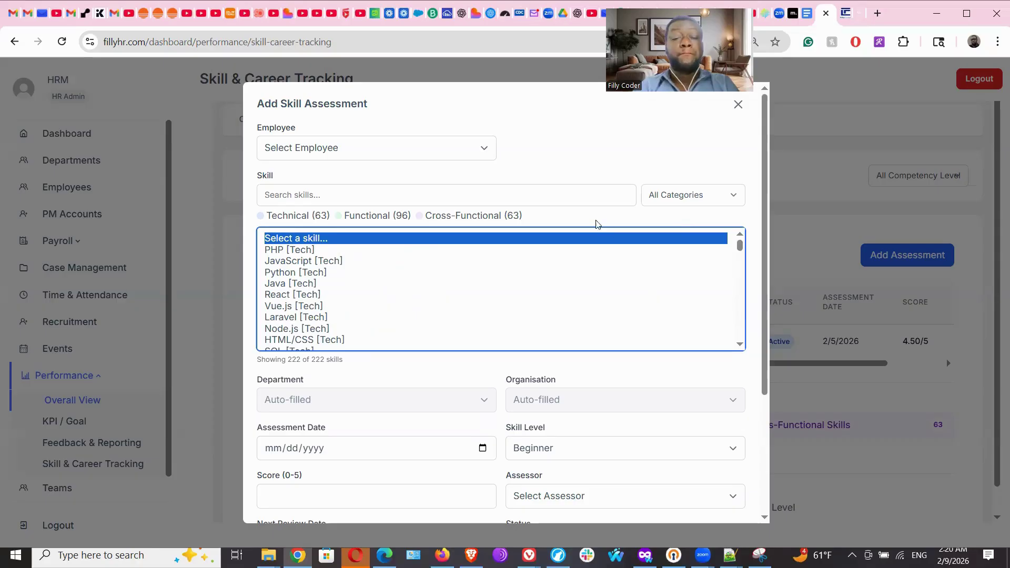
{"action": "left_click", "coordinate": [570, 203]}
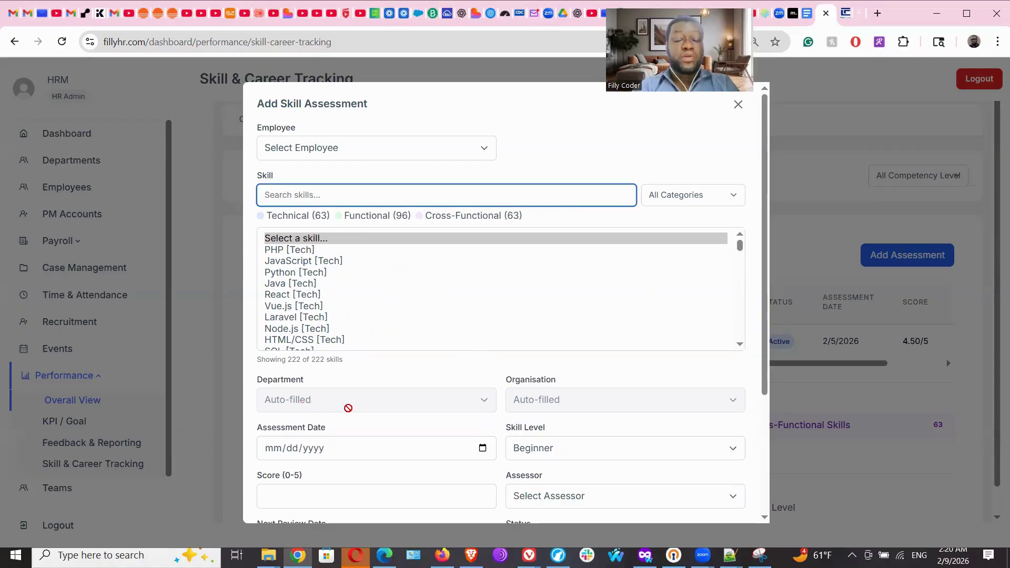
{"action": "left_click", "coordinate": [298, 251]}
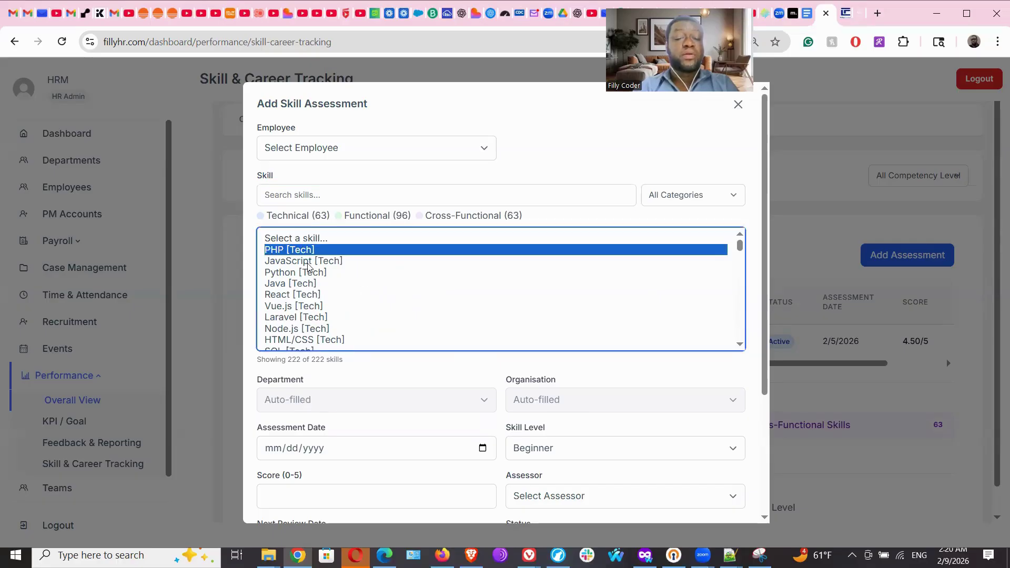
{"action": "left_click", "coordinate": [309, 263]}
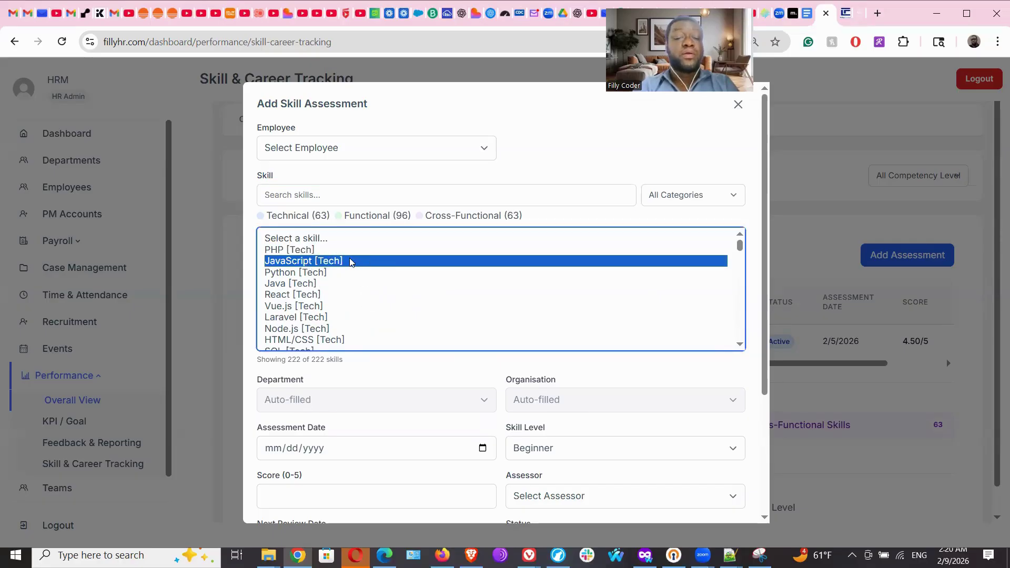
Pick the assessed employee, keep Beginner skill level, then cancel the assessment without saving.
{"action": "left_click", "coordinate": [406, 152]}
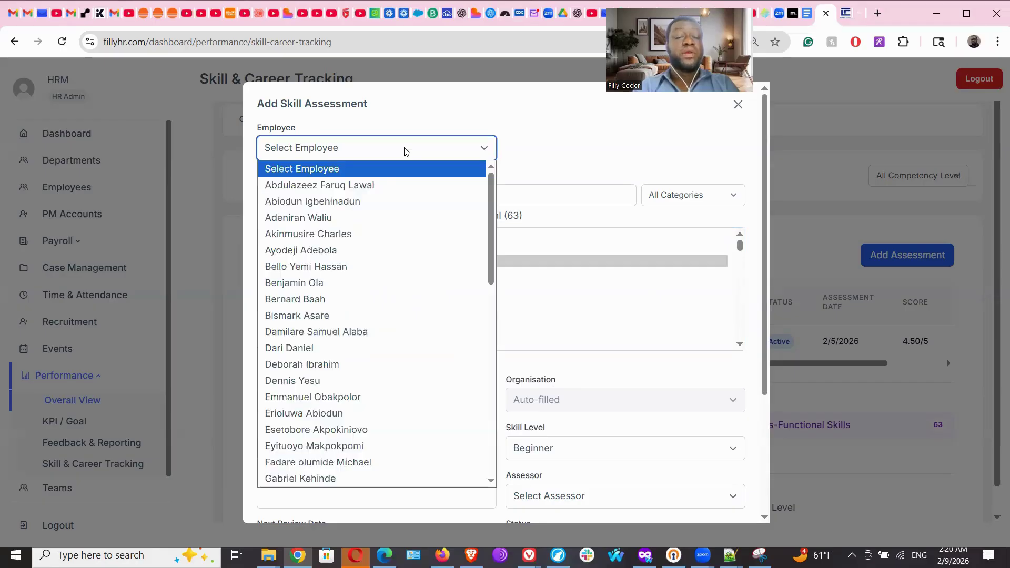
{"action": "left_click", "coordinate": [367, 217]}
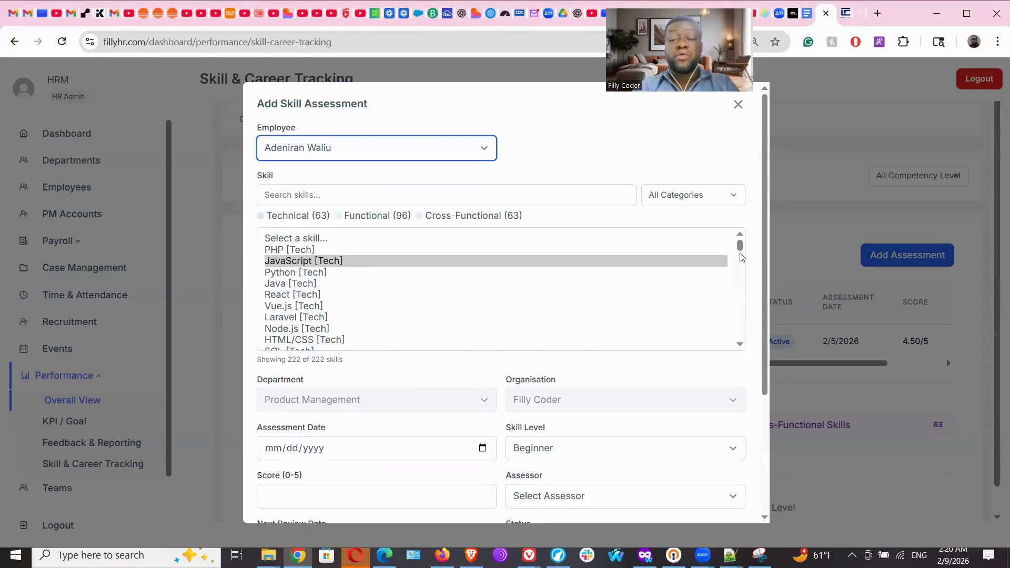
{"action": "left_click_drag", "start_coordinate": [740, 246], "coordinate": [755, 480]}
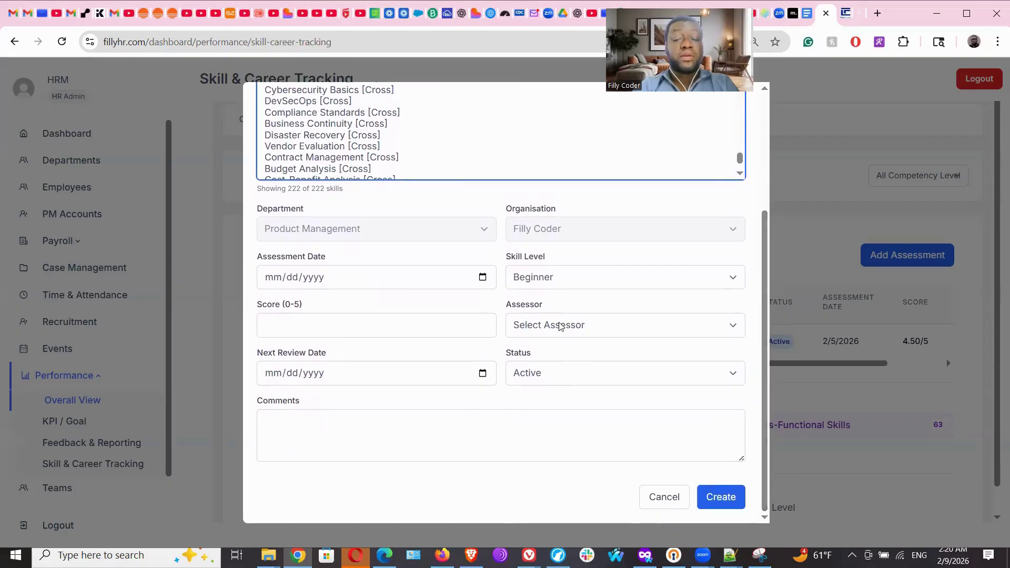
{"action": "left_click", "coordinate": [554, 284]}
{"action": "left_click", "coordinate": [526, 295]}
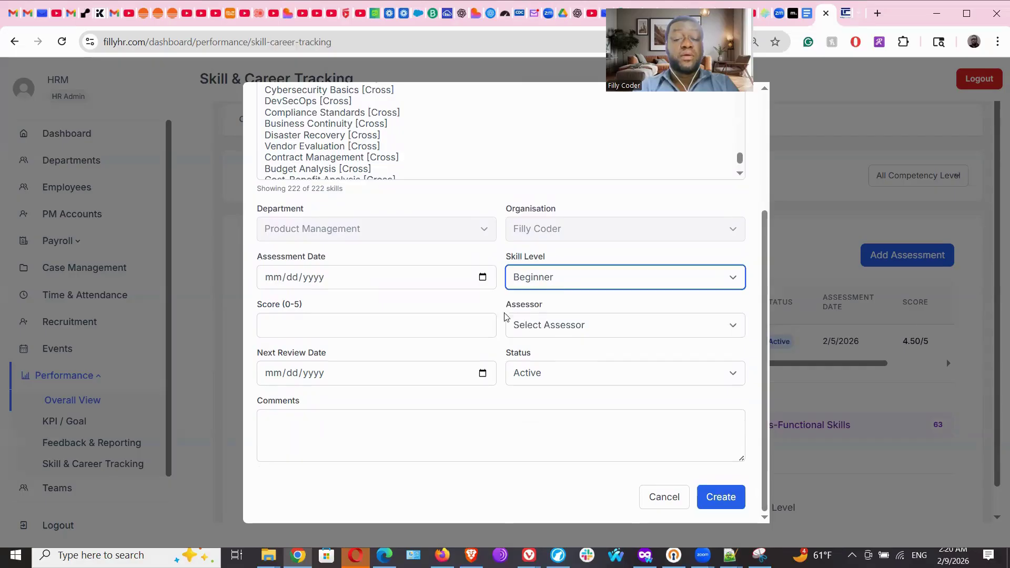
{"action": "left_click", "coordinate": [410, 330]}
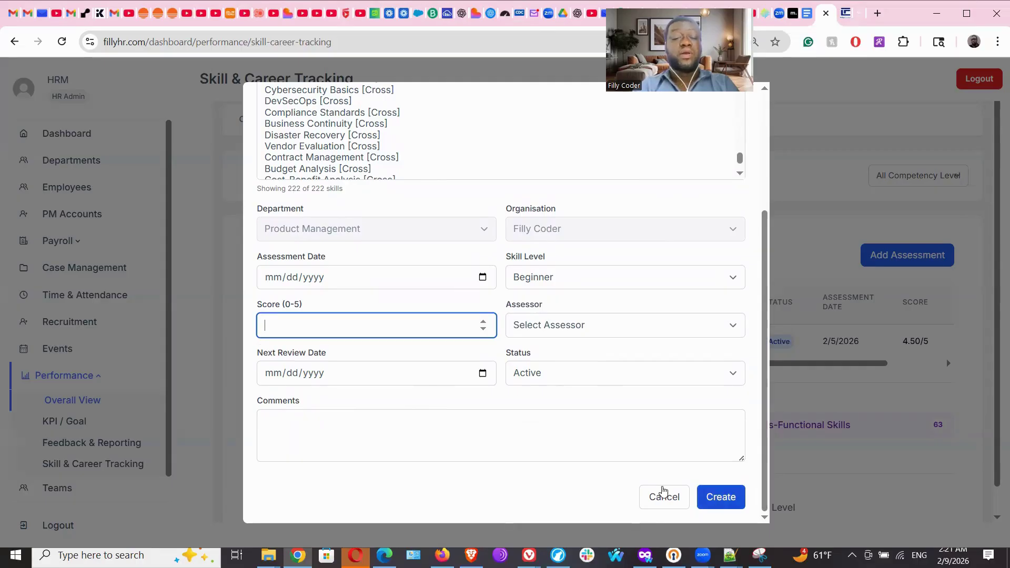
{"action": "left_click", "coordinate": [662, 501]}
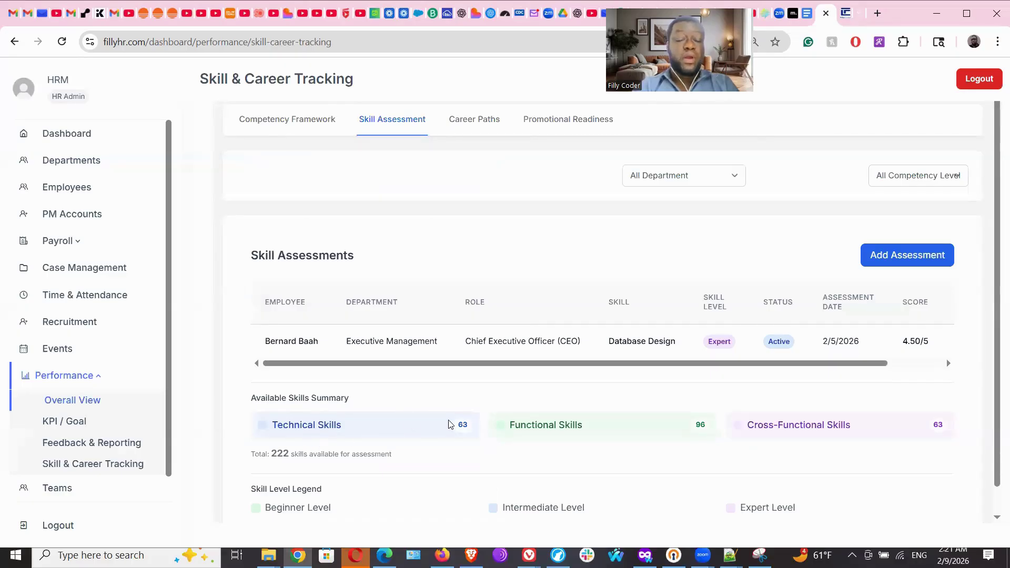
Scroll the sidebar down and open Teams, showing the three teams rated 0.00%.
{"action": "left_click_drag", "start_coordinate": [383, 342], "coordinate": [903, 332]}
{"action": "left_click_drag", "start_coordinate": [996, 273], "coordinate": [989, 399]}
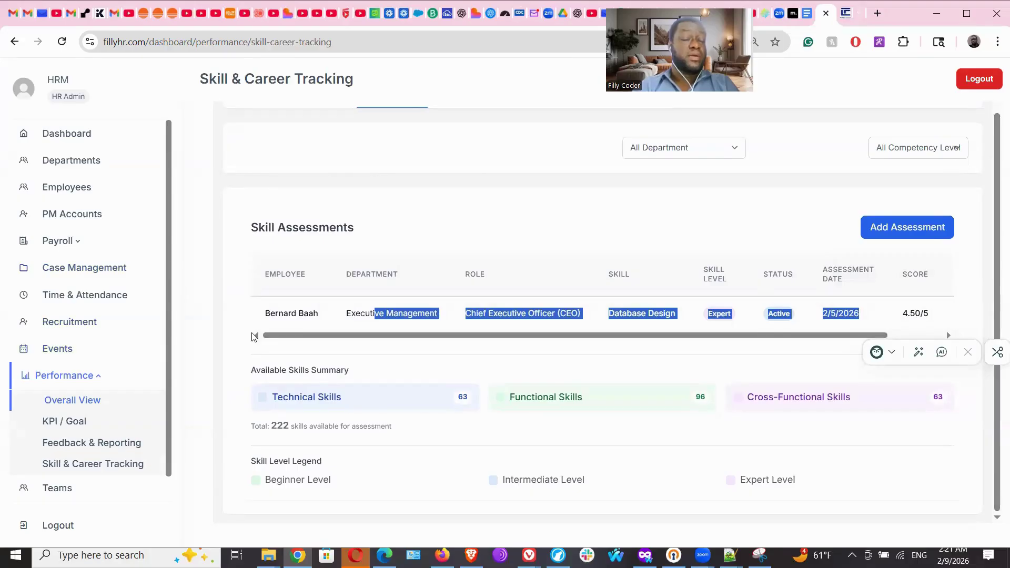
{"action": "scroll", "coordinate": [84, 405], "scroll_direction": "down", "scroll_amount": 1}
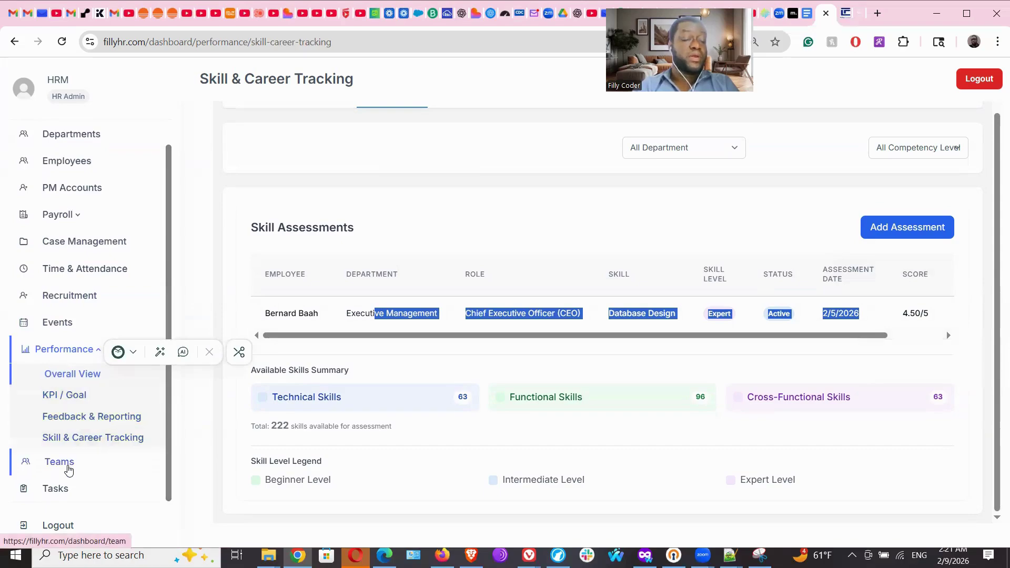
{"action": "left_click", "coordinate": [66, 469]}
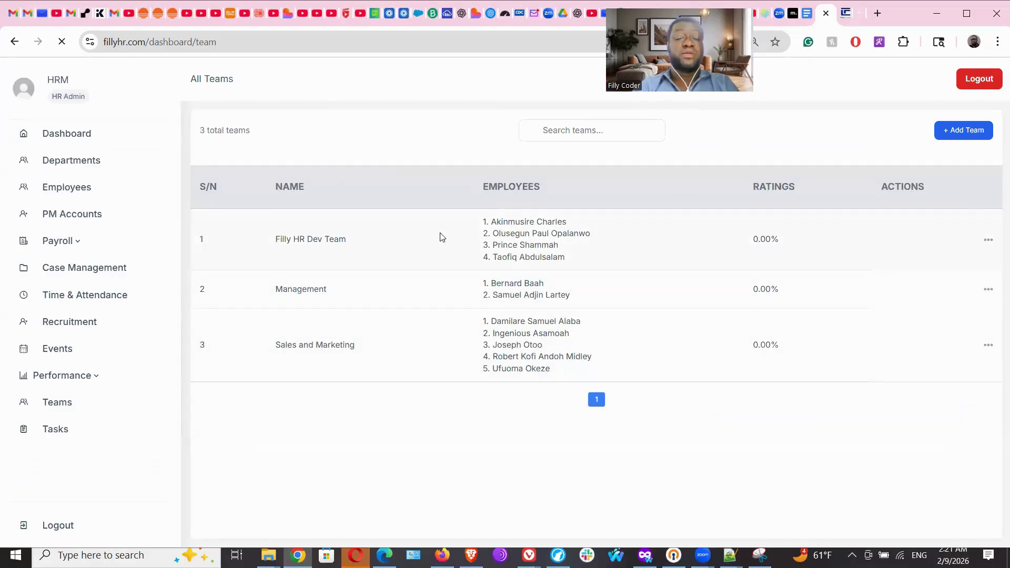
Review the Filly HR Dev Team, Management and Sales and Marketing rows, then open Tasks.
{"action": "left_click_drag", "start_coordinate": [289, 240], "coordinate": [363, 242]}
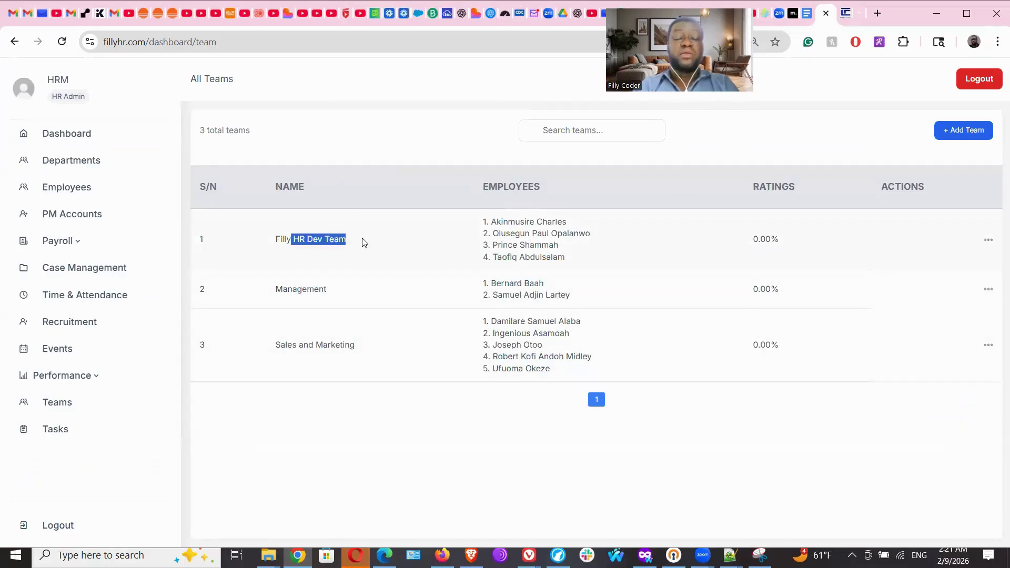
{"action": "left_click_drag", "start_coordinate": [303, 290], "coordinate": [361, 299]}
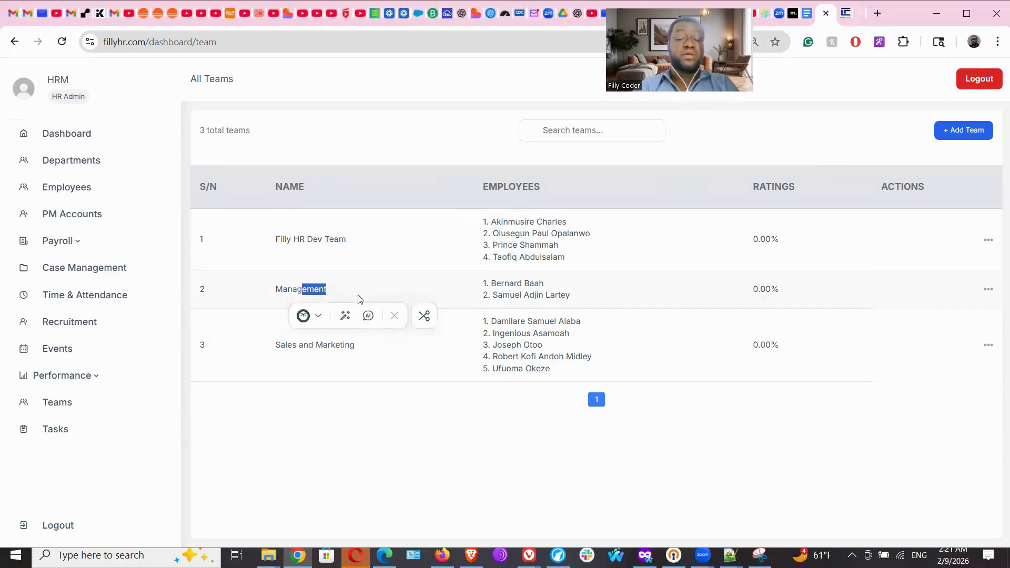
{"action": "left_click_drag", "start_coordinate": [315, 349], "coordinate": [362, 349]}
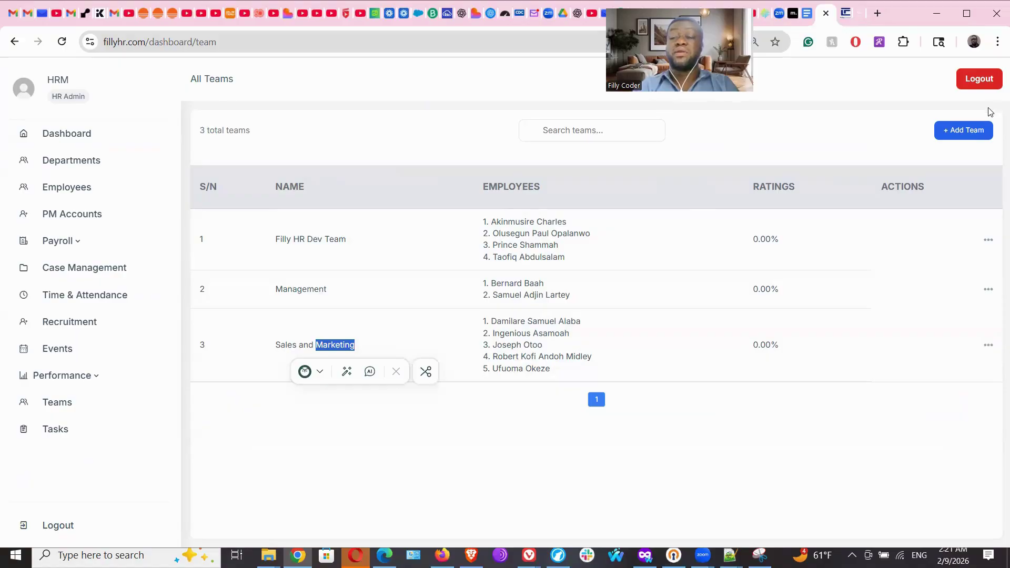
{"action": "left_click", "coordinate": [974, 131]}
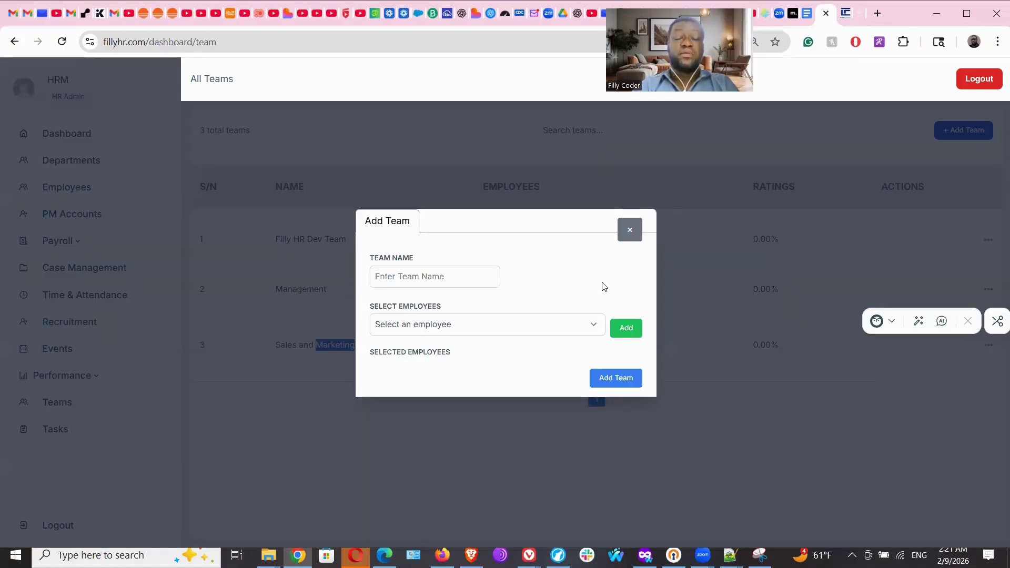
{"action": "left_click", "coordinate": [632, 232]}
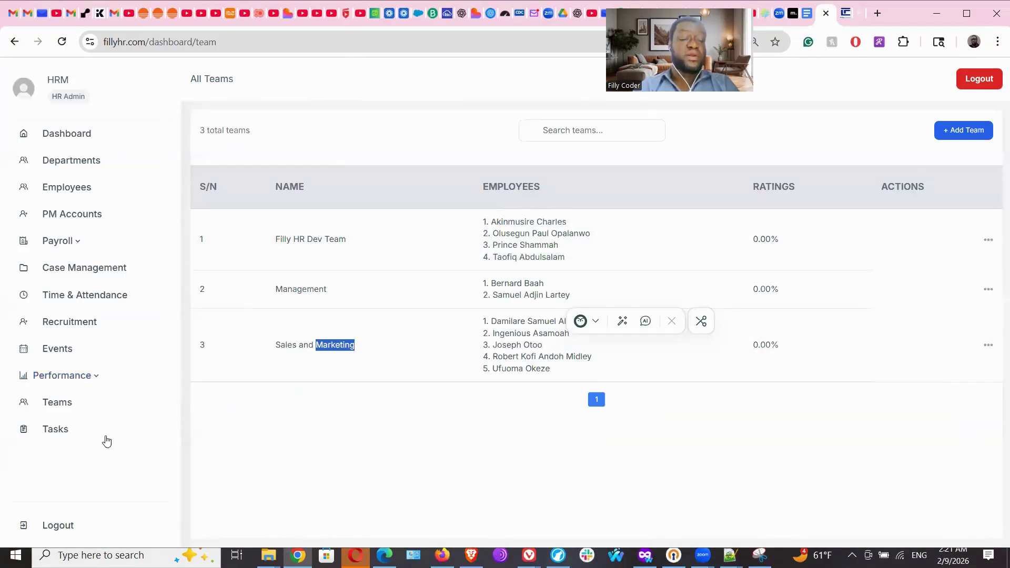
{"action": "left_click", "coordinate": [52, 434]}
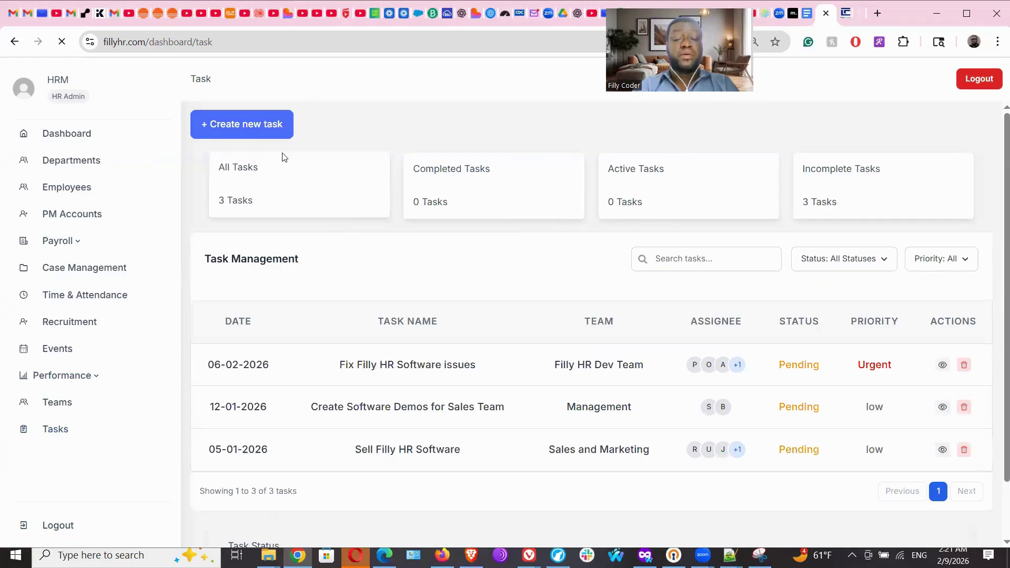
Start a new Important task named 'Finish Creating Demos of HR Software'.
{"action": "left_click", "coordinate": [273, 124]}
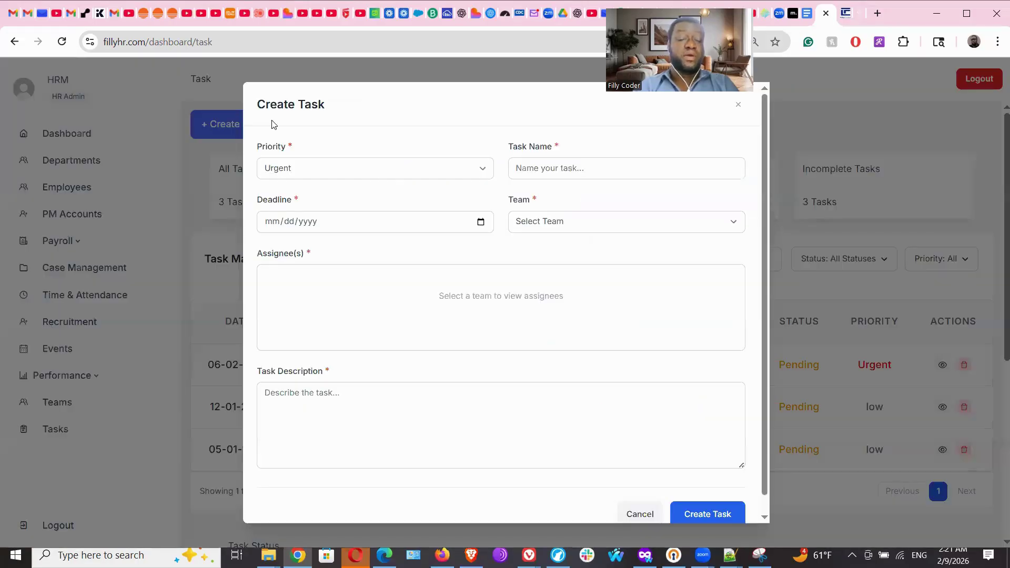
{"action": "left_click", "coordinate": [455, 169]}
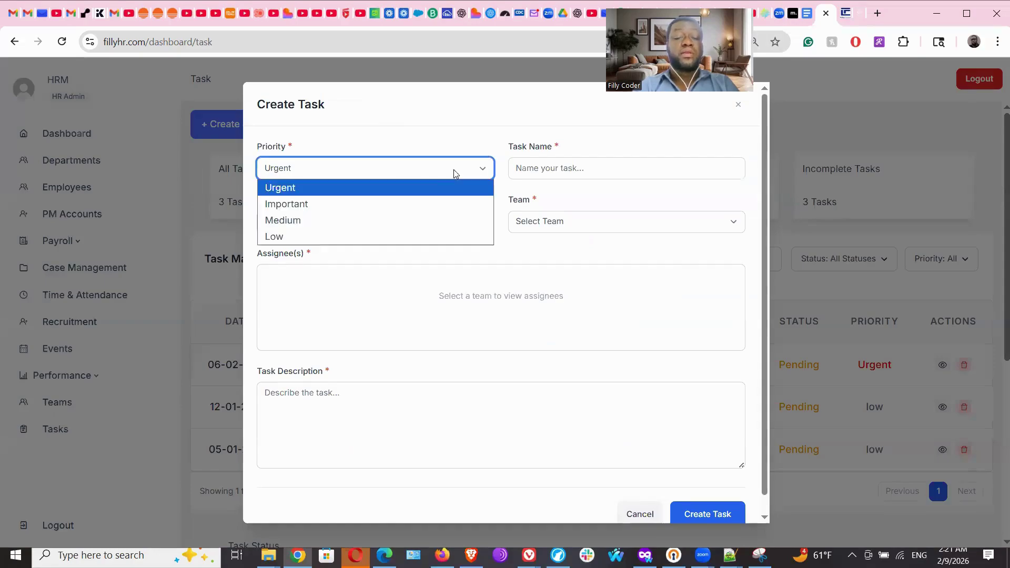
{"action": "left_click", "coordinate": [435, 203]}
{"action": "left_click", "coordinate": [552, 169]}
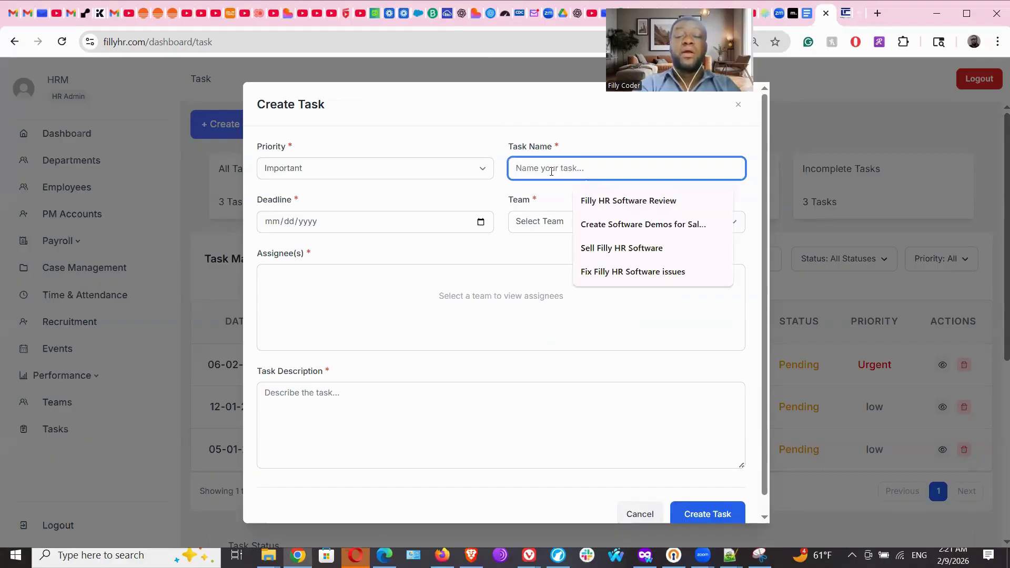
{"action": "type", "text": "Finish"}
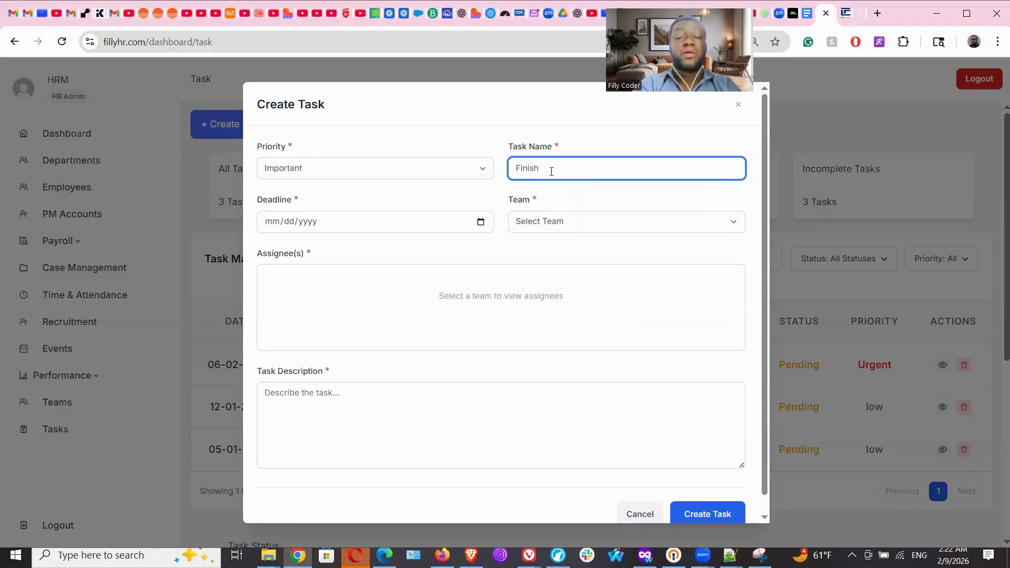
{"action": "type", "text": " Creating Dem"}
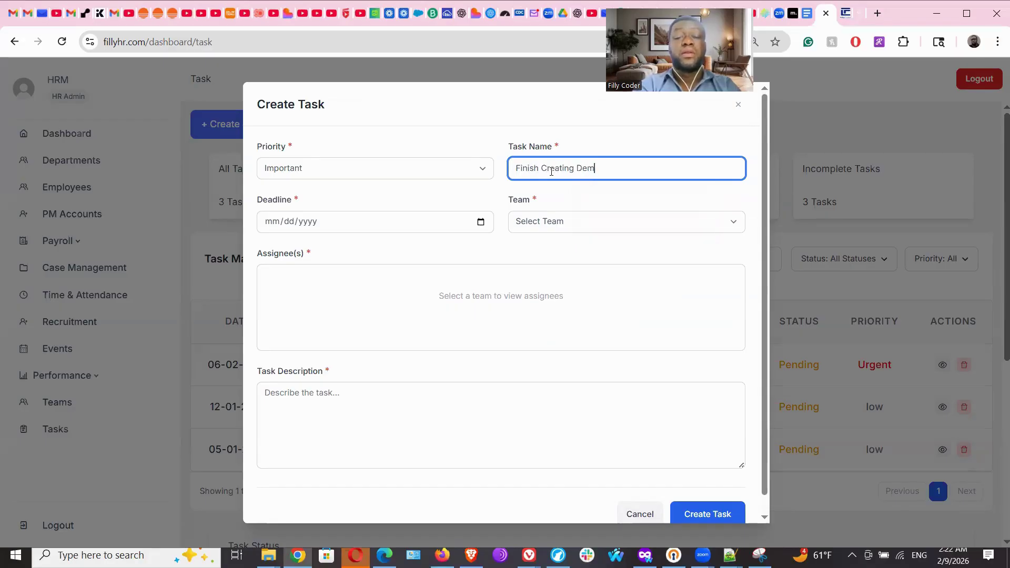
{"action": "type", "text": "os of HR "}
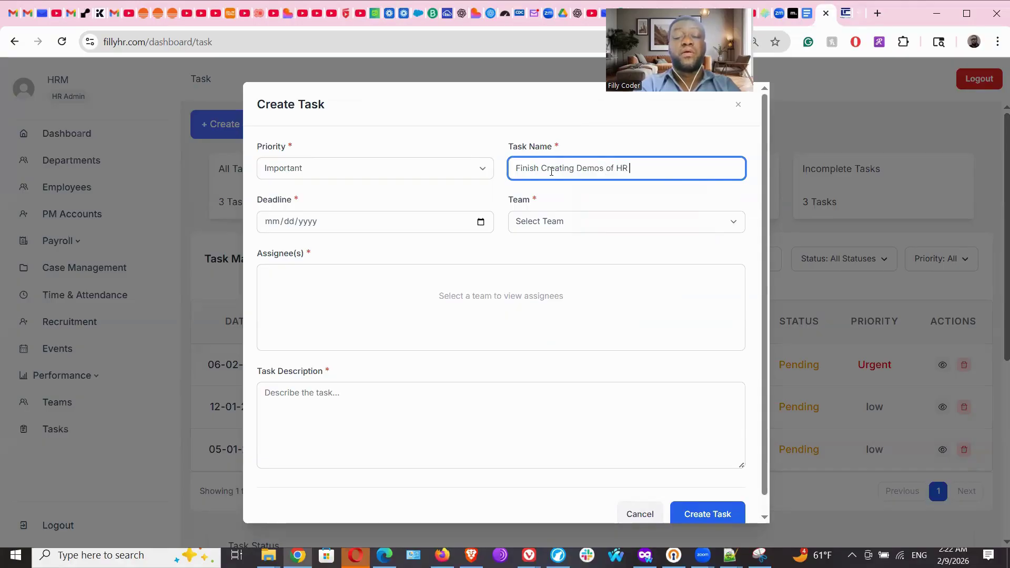
{"action": "type", "text": "Software"}
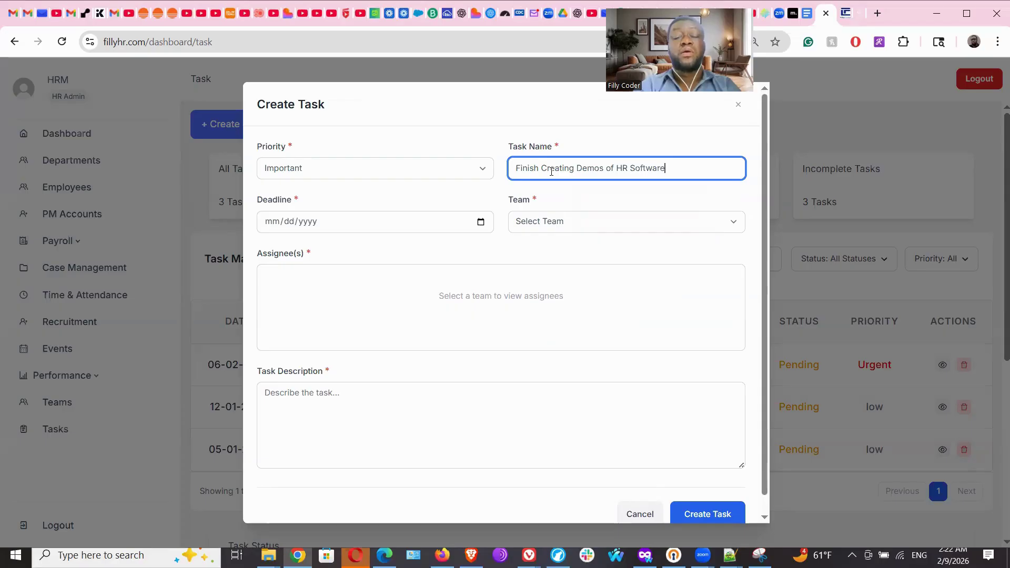
Give it deadline 02/15/2026, Management team, one assignee, description 'Create demos of the HR Software', and create it.
{"action": "left_click", "coordinate": [373, 226]}
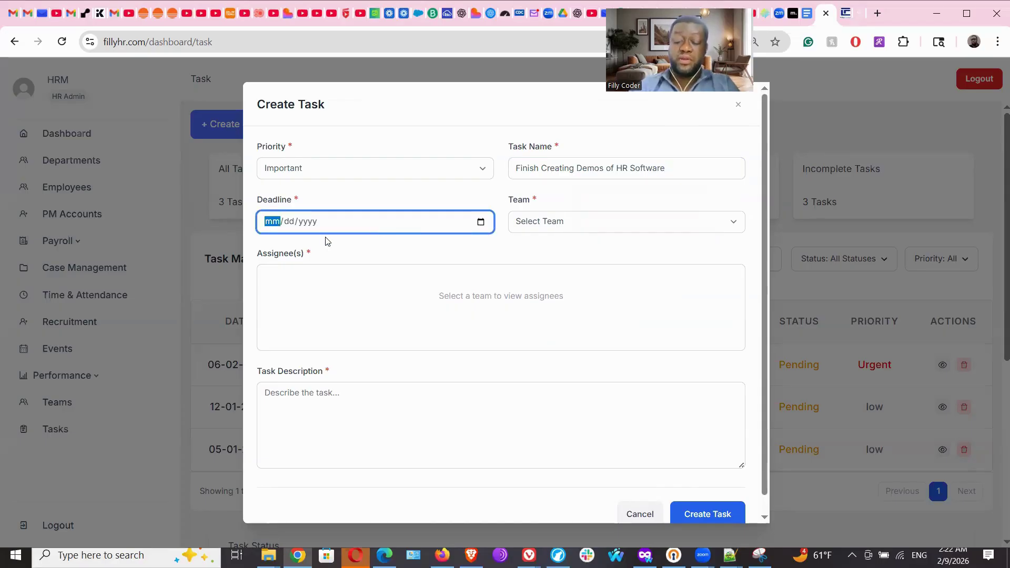
{"action": "type", "text": "02/15/"}
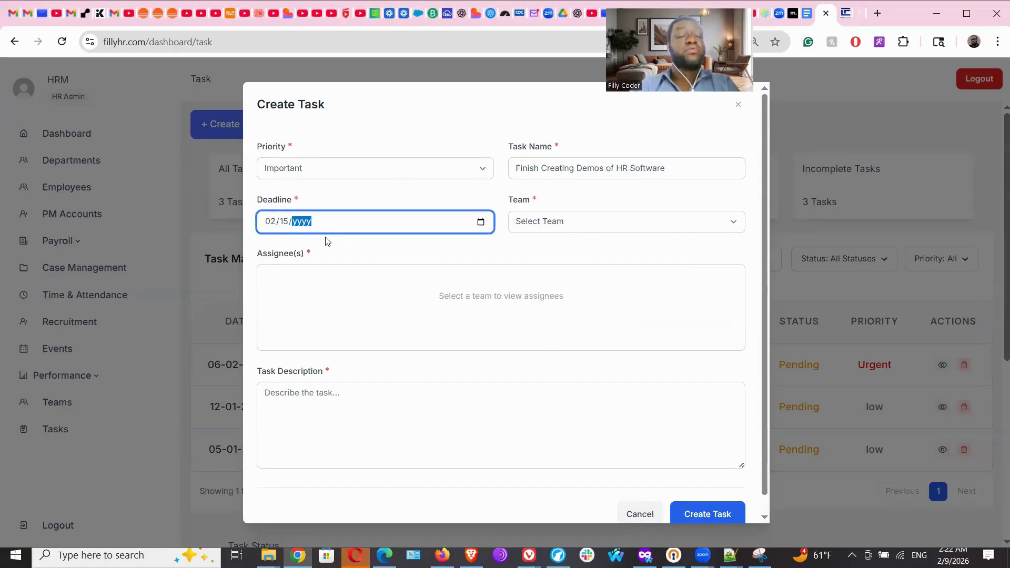
{"action": "type", "text": "2026"}
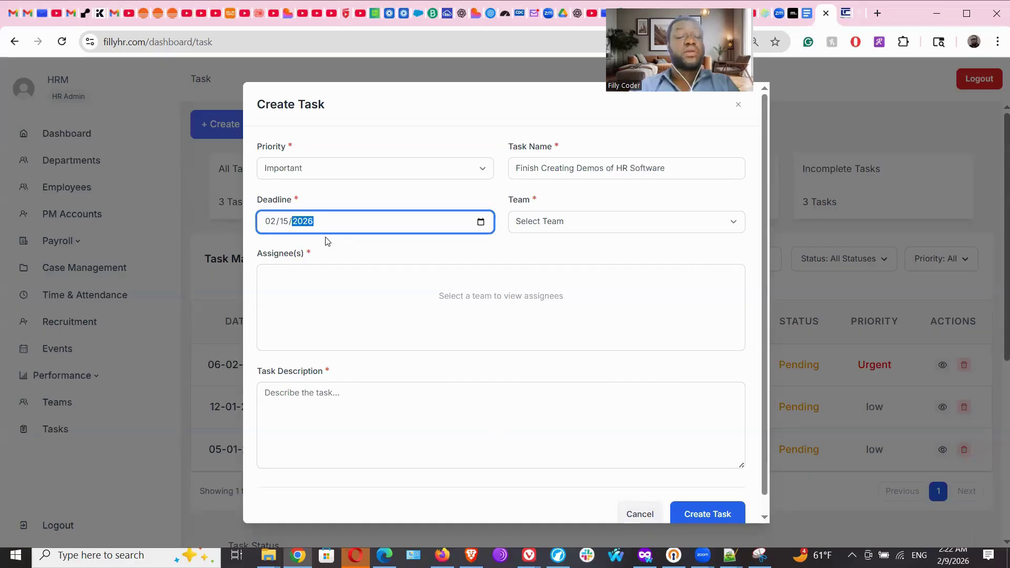
{"action": "left_click", "coordinate": [536, 231]}
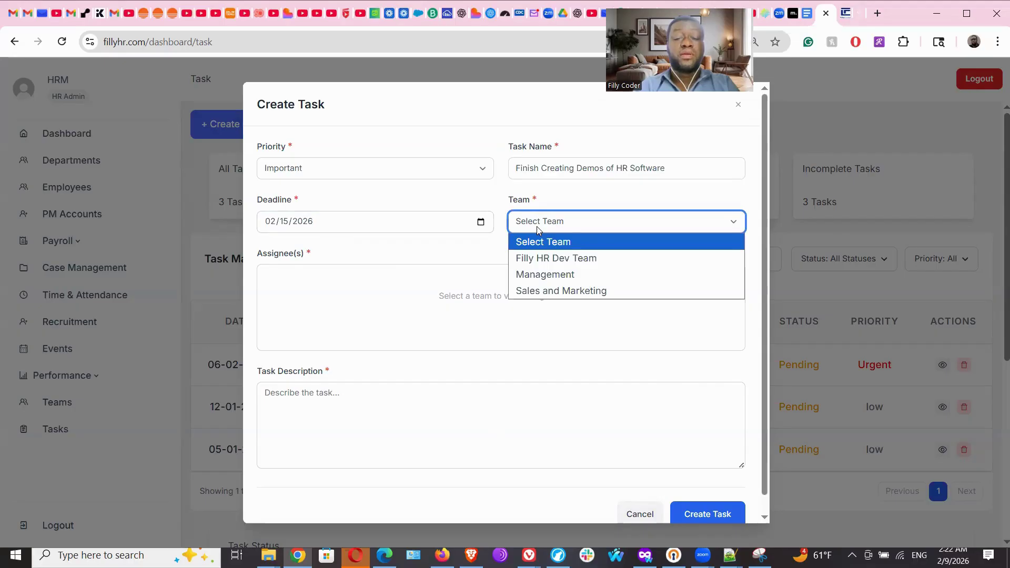
{"action": "left_click", "coordinate": [542, 275]}
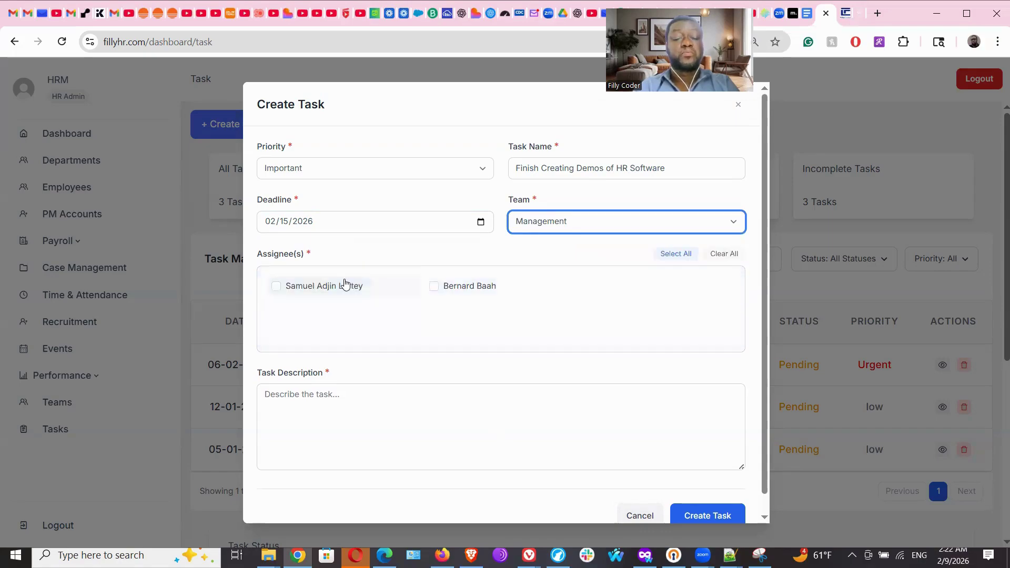
{"action": "left_click", "coordinate": [436, 288]}
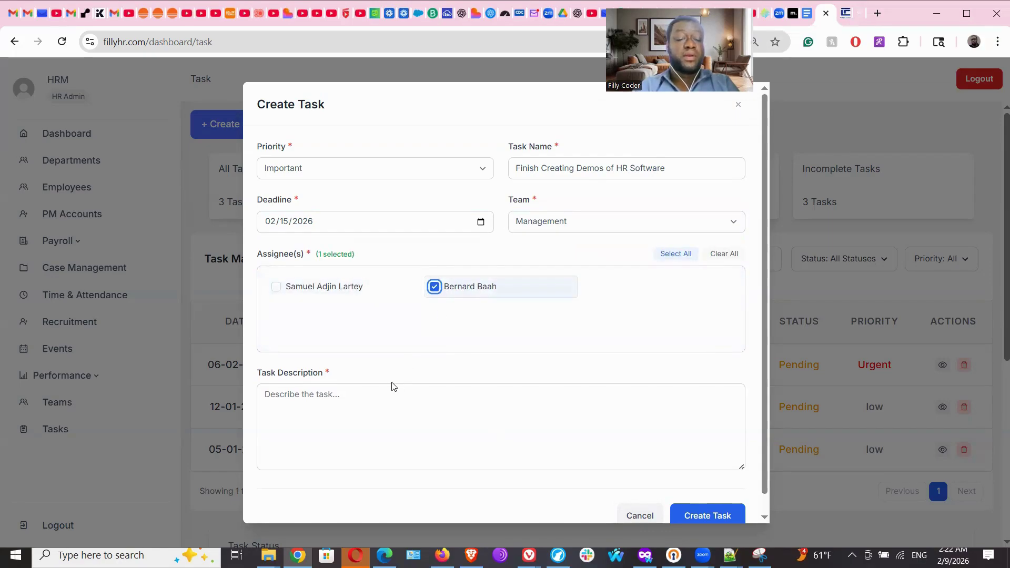
{"action": "left_click", "coordinate": [368, 405]}
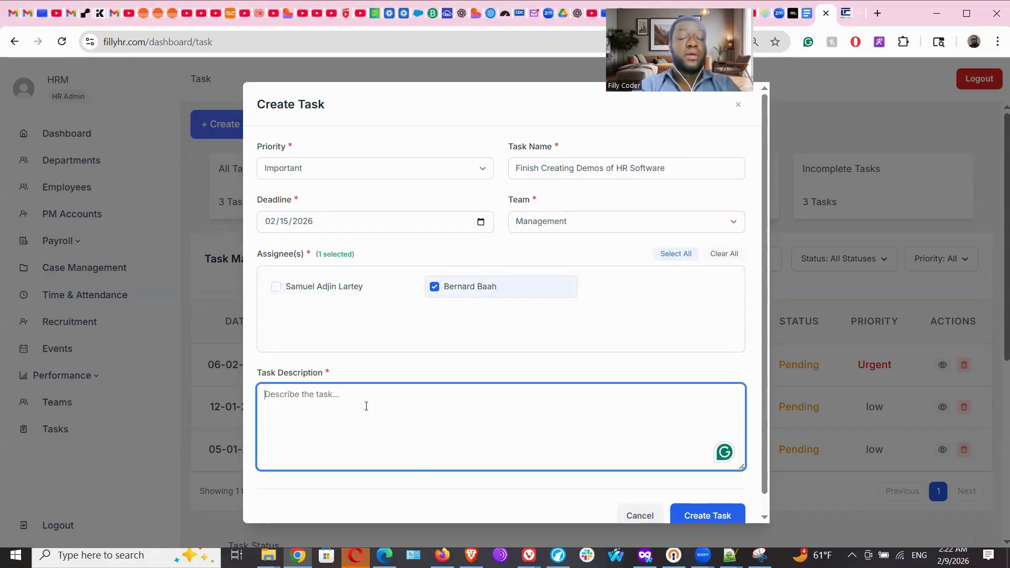
{"action": "type", "text": "Create de"}
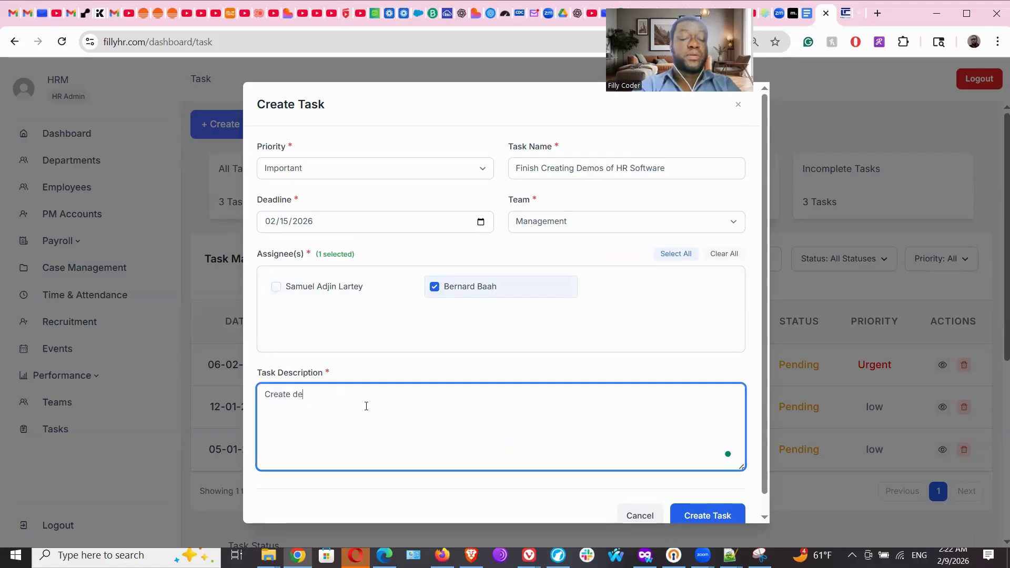
{"action": "type", "text": "mos of the HR "}
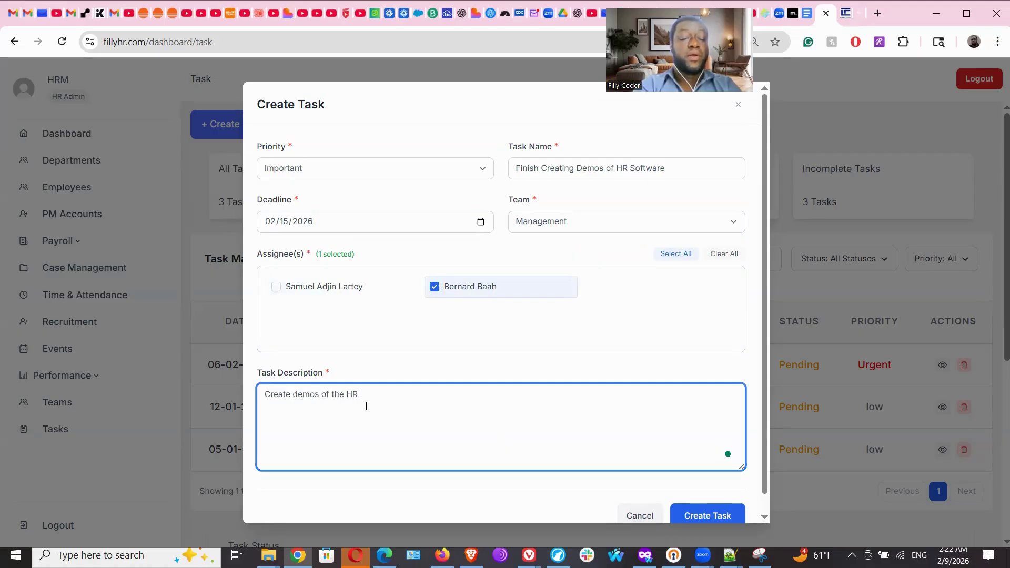
{"action": "type", "text": "Softwar"}
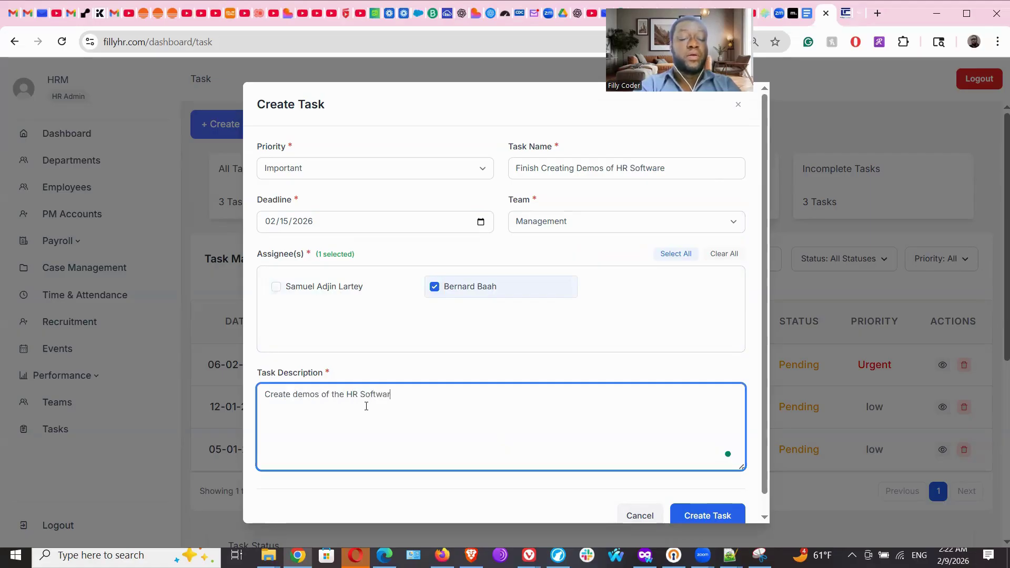
{"action": "type", "text": "e"}
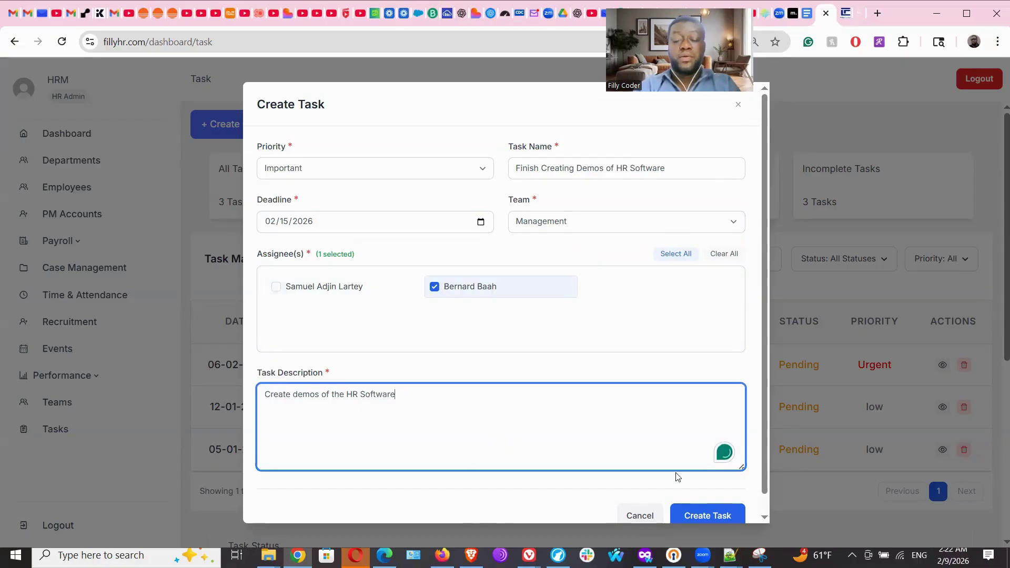
{"action": "left_click", "coordinate": [724, 516]}
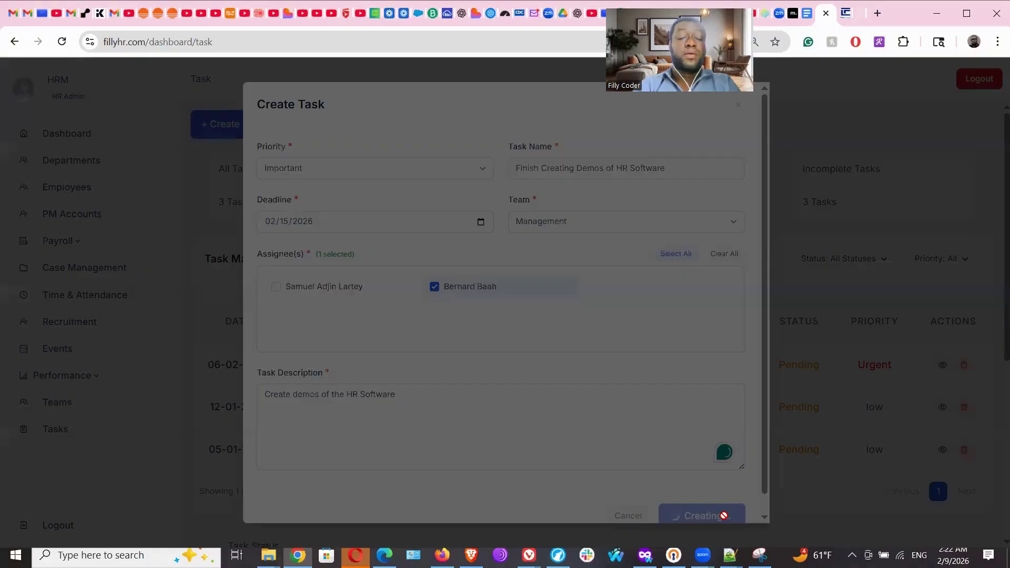
Dismiss the success alert and check the new Pending, Important row for Management.
{"action": "left_click", "coordinate": [623, 123]}
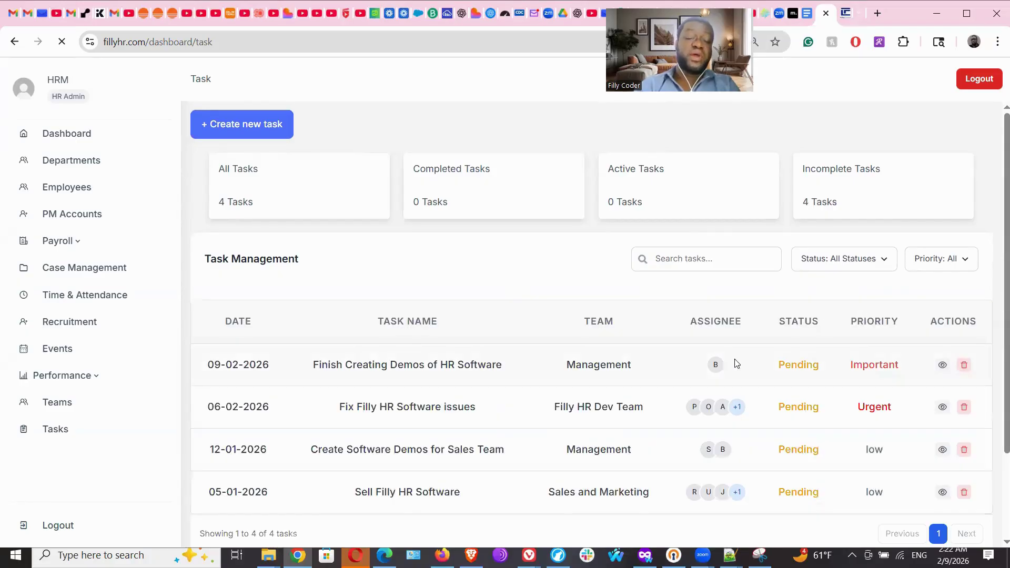
{"action": "left_click_drag", "start_coordinate": [404, 365], "coordinate": [712, 371]}
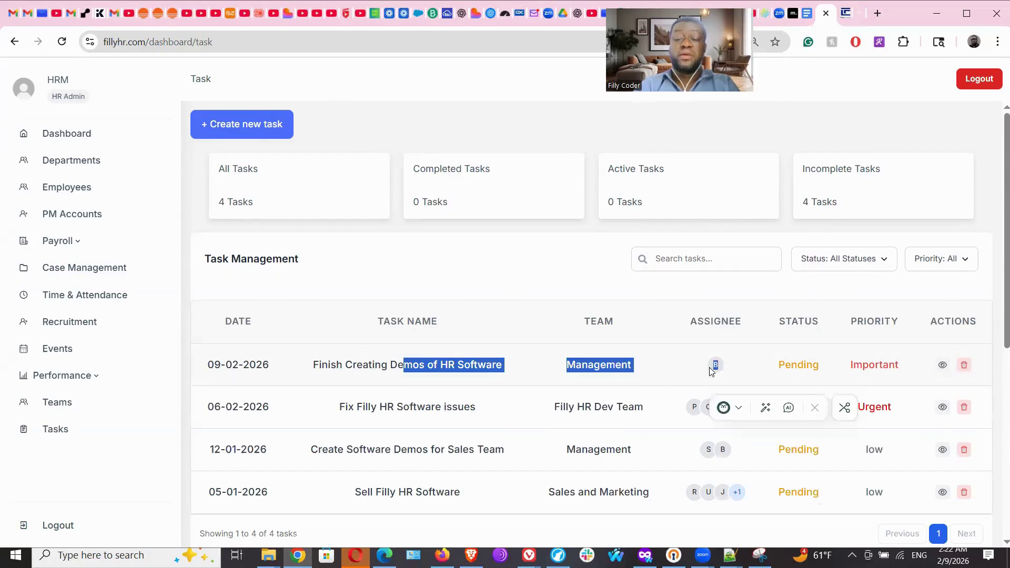
{"action": "left_click", "coordinate": [739, 288]}
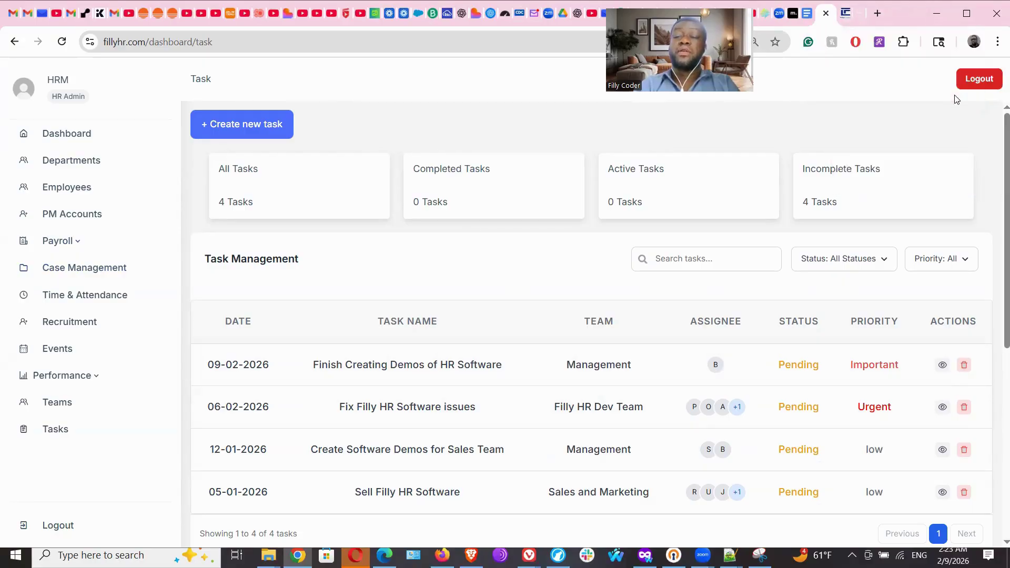
Log out, choose Employee sign-in, autofill the saved employee e-mail, enter the password and sign in.
{"action": "left_click", "coordinate": [977, 78]}
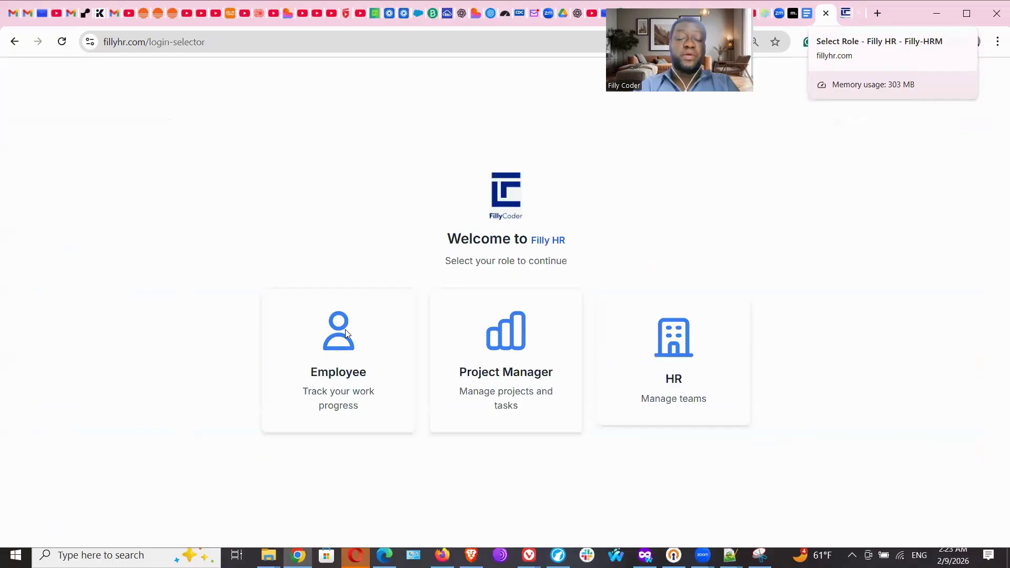
{"action": "left_click", "coordinate": [344, 337]}
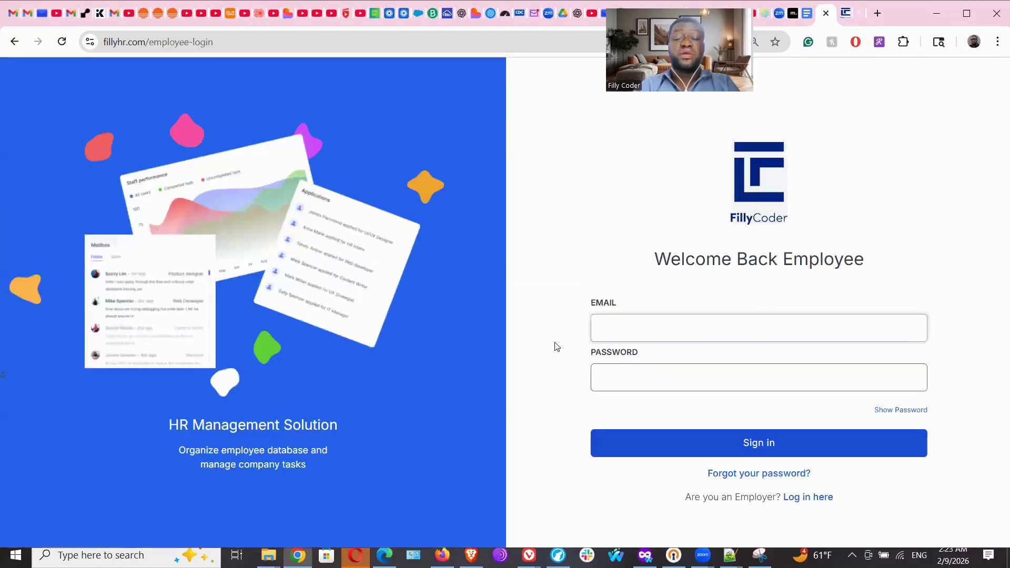
{"action": "left_click", "coordinate": [653, 328]}
{"action": "left_click", "coordinate": [664, 361]}
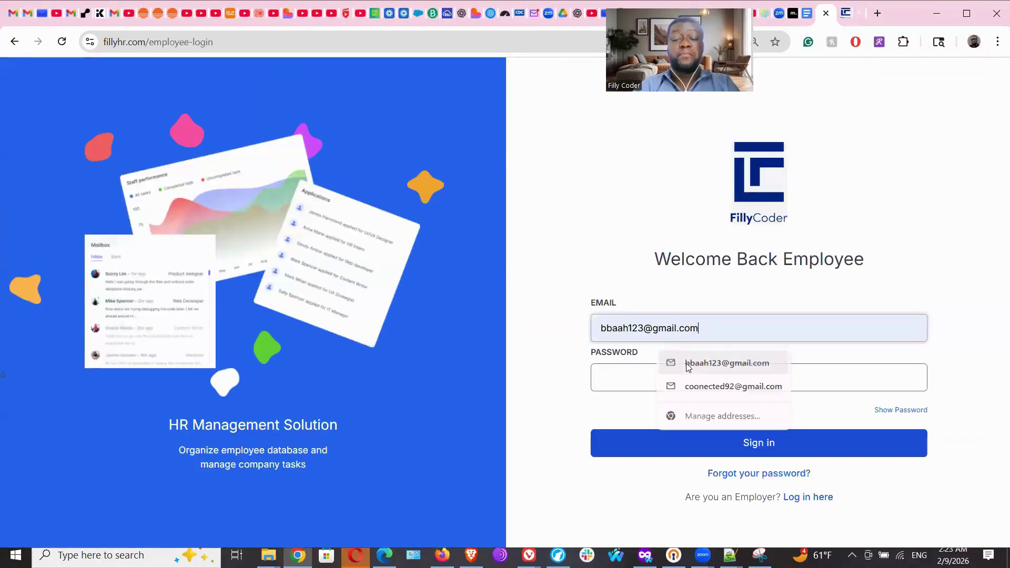
{"action": "left_click", "coordinate": [636, 384]}
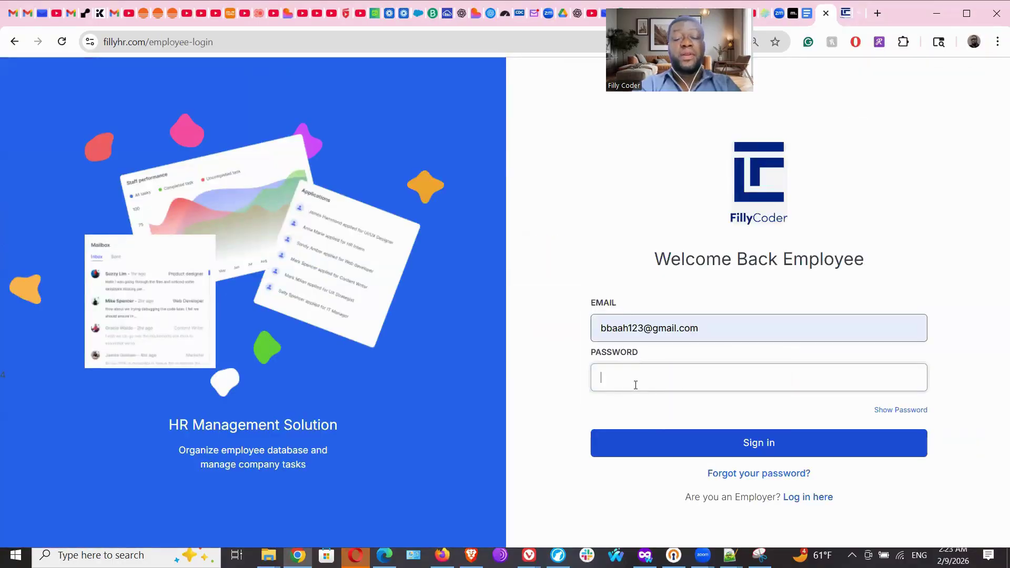
{"action": "type", "text": "•••••"}
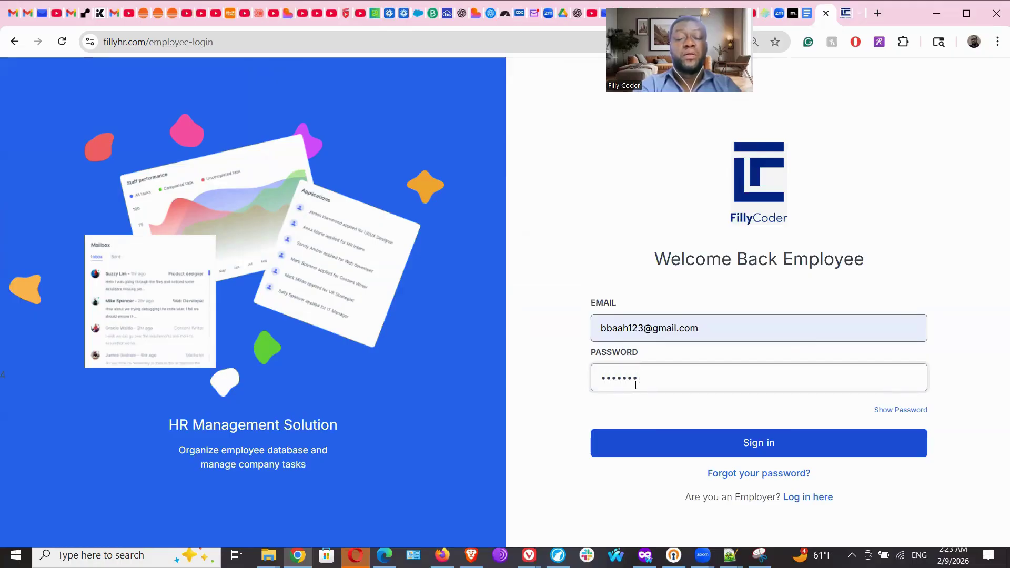
{"action": "key", "text": "BackSpace"}
{"action": "key", "text": "BackSpace"}
{"action": "key", "text": "BackSpace"}
{"action": "key", "text": "BackSpace"}
{"action": "key", "text": "BackSpace"}
{"action": "key", "text": "BackSpace"}
{"action": "key", "text": "BackSpace"}
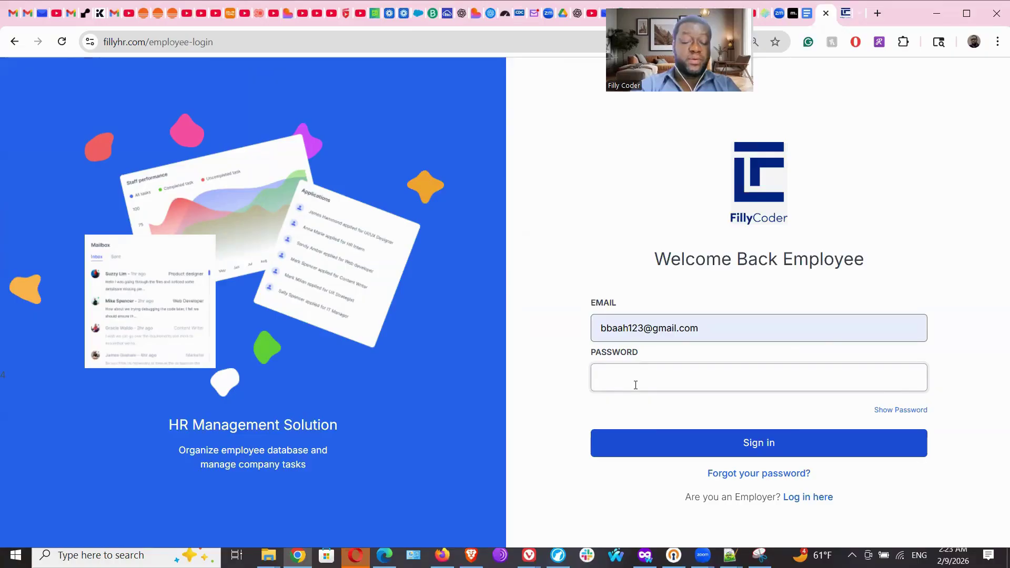
{"action": "type", "text": "•••"}
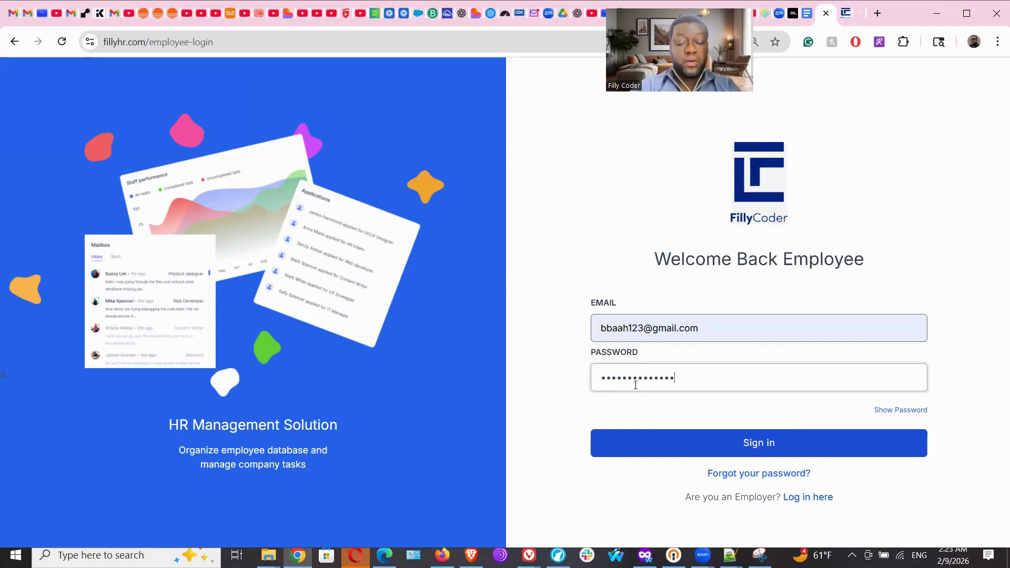
{"action": "type", "text": "••••••••••••"}
{"action": "left_click", "coordinate": [782, 444]}
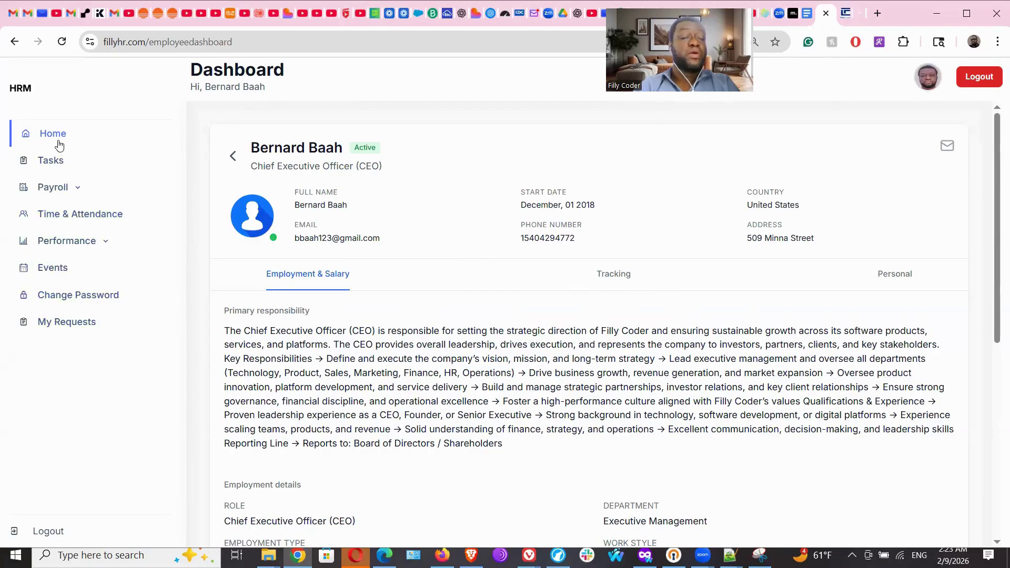
Open Tasks in the employee sidebar and locate 'Finish Creating Demos of HR Software' among two pending tasks.
{"action": "left_click", "coordinate": [53, 161]}
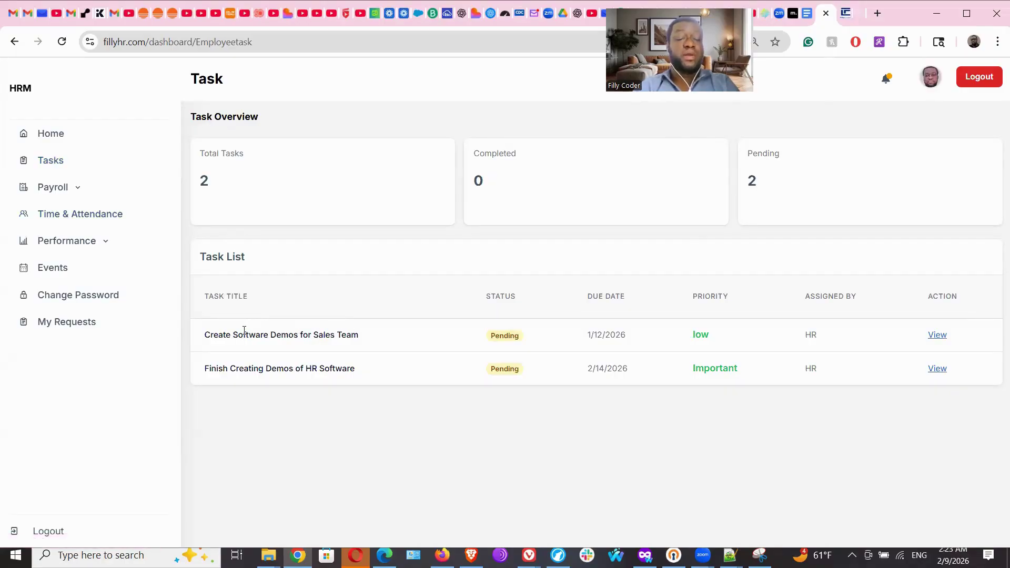
{"action": "left_click_drag", "start_coordinate": [248, 368], "coordinate": [353, 371]}
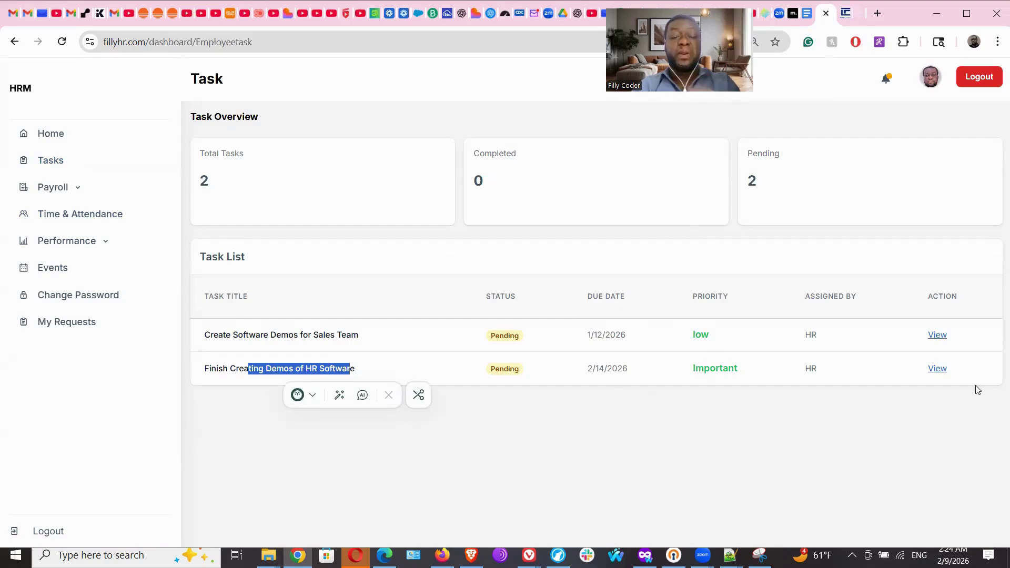
View the task, post the comment 'Working on it!', then go back to the task list.
{"action": "left_click", "coordinate": [938, 369]}
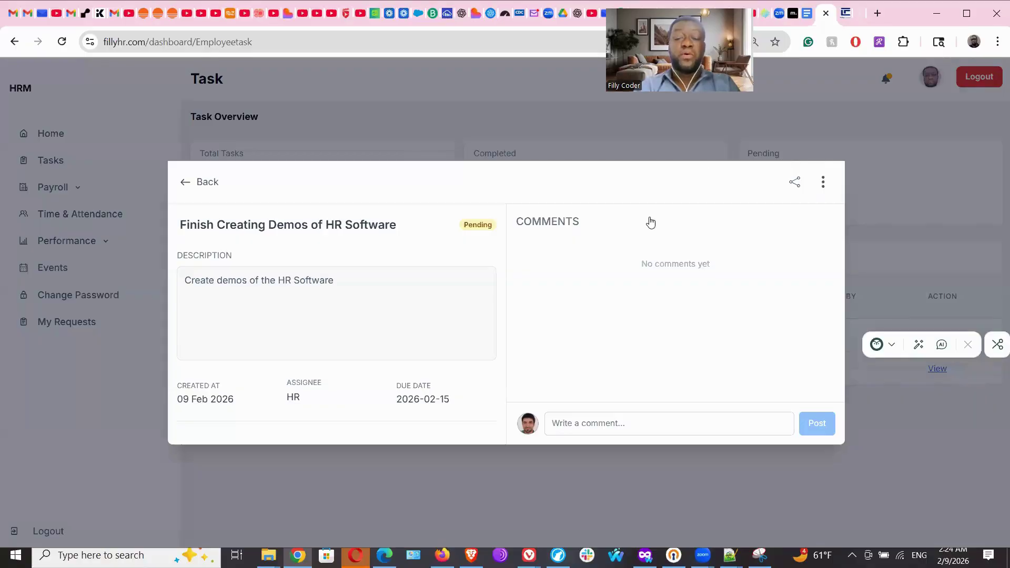
{"action": "left_click", "coordinate": [569, 428]}
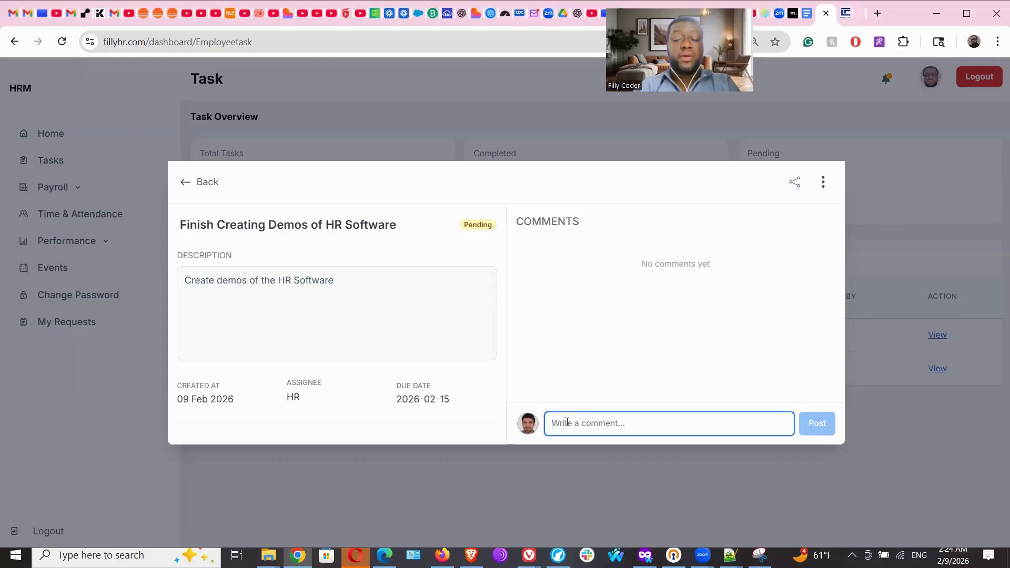
{"action": "type", "text": "Working "}
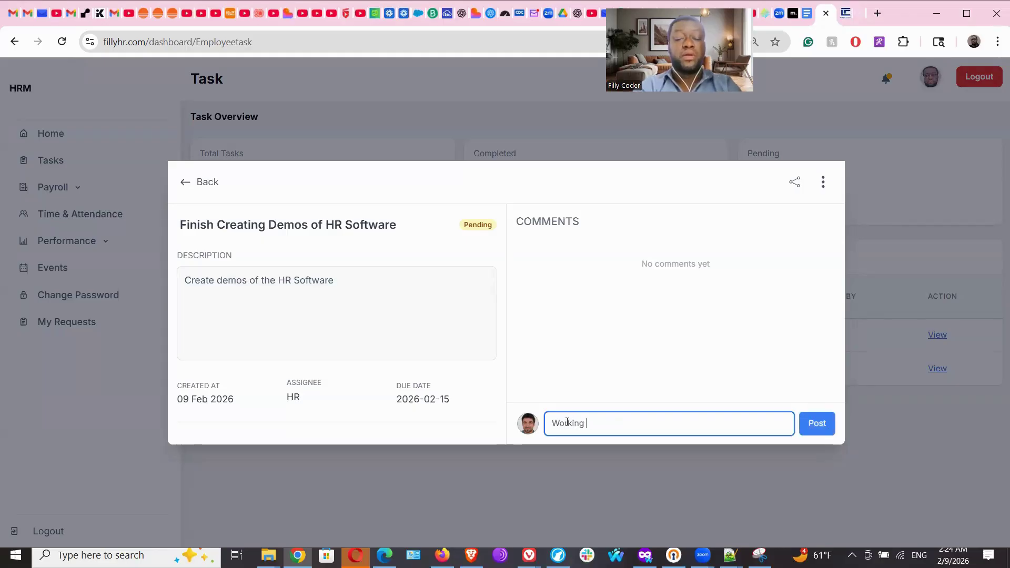
{"action": "type", "text": "on it"}
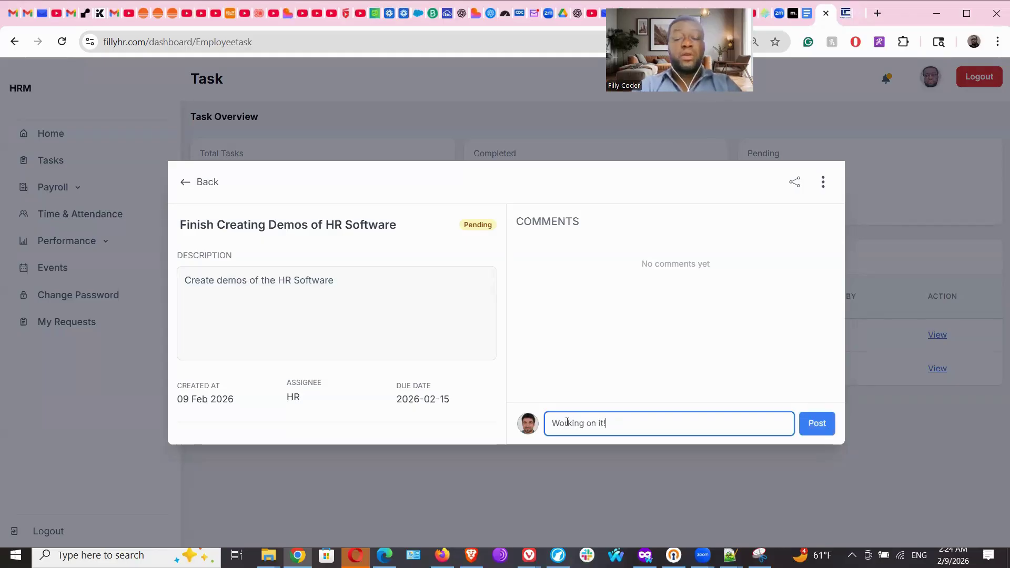
{"action": "type", "text": "!"}
{"action": "left_click", "coordinate": [815, 427]}
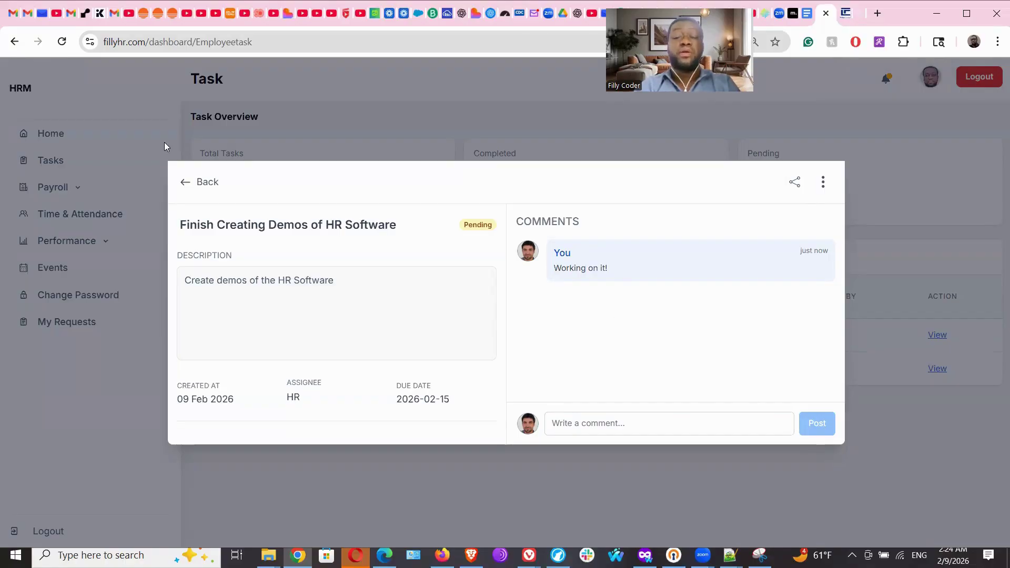
{"action": "left_click", "coordinate": [184, 183]}
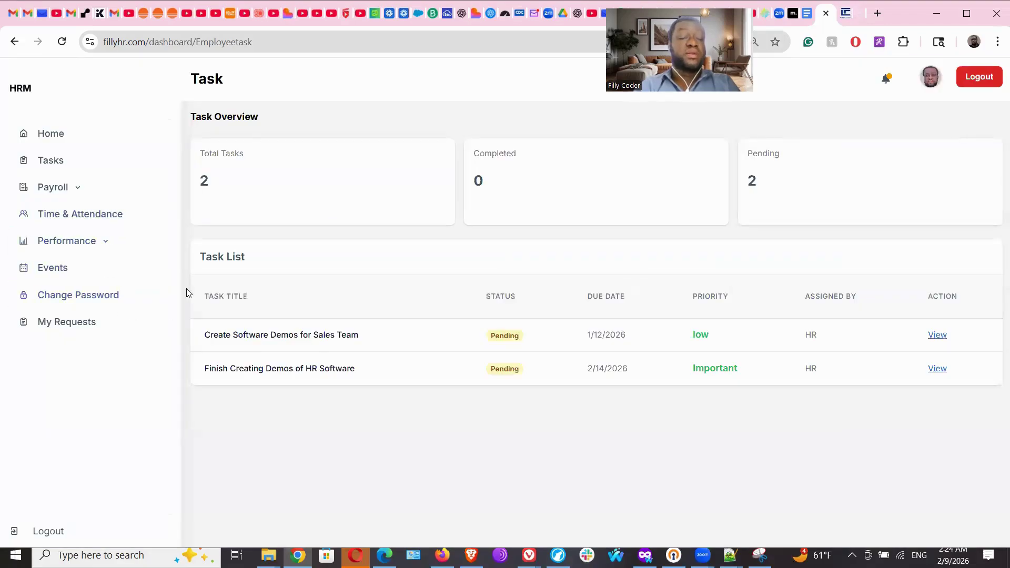
{"action": "left_click", "coordinate": [97, 242]}
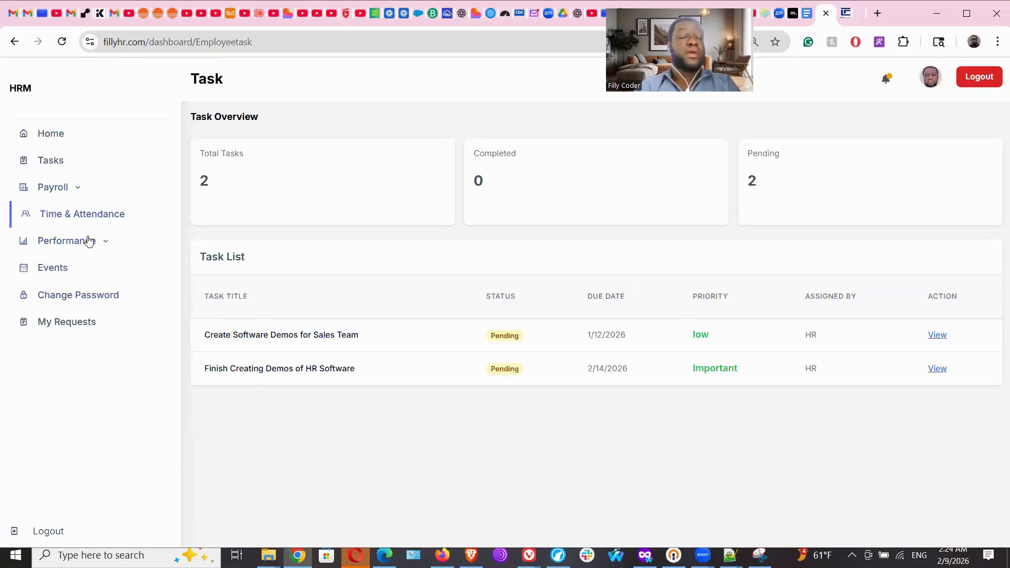